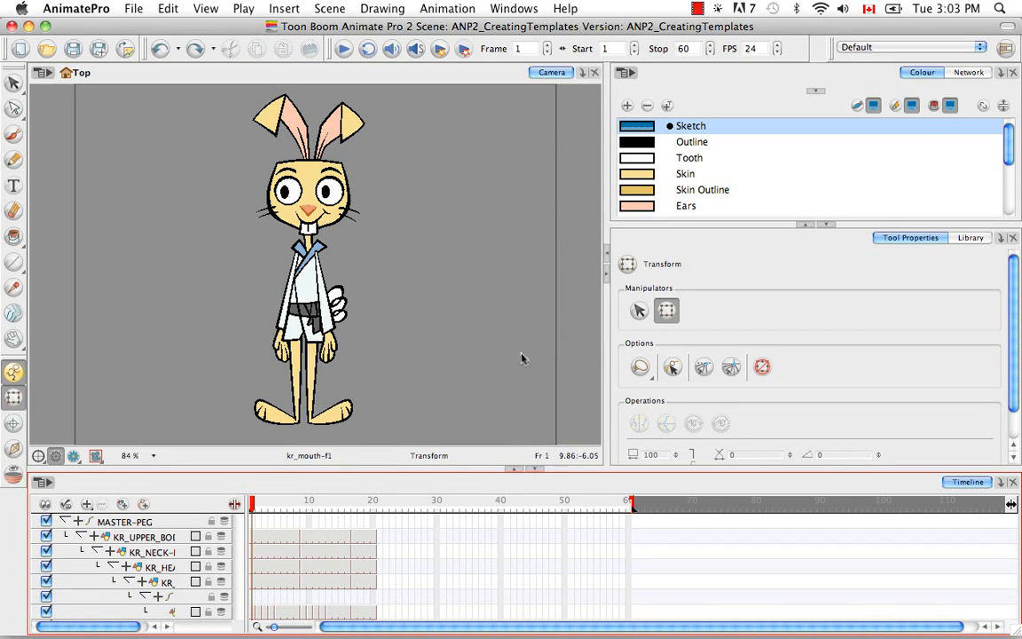
Show the Network view enlarged, select all of the rabbit's modules and group them.
{"action": "left_click", "coordinate": [968, 72]}
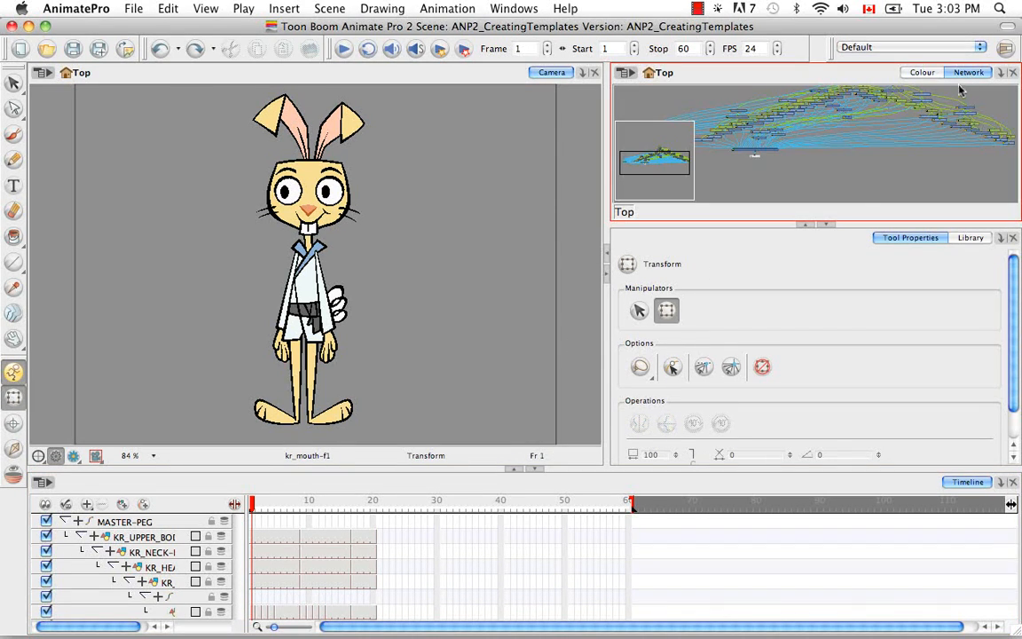
{"action": "left_click", "coordinate": [827, 224]}
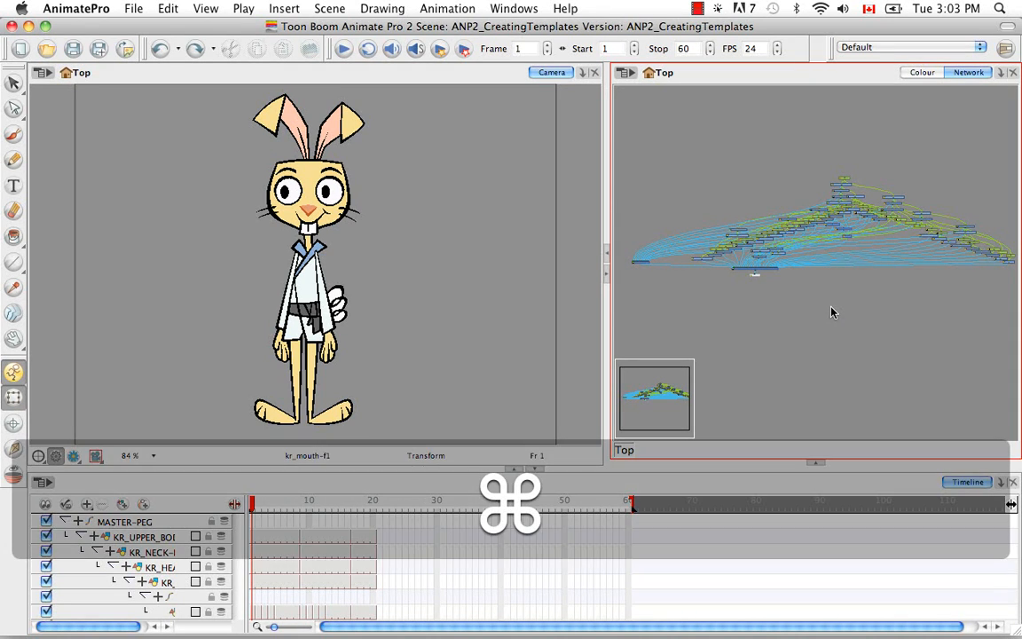
{"action": "key", "text": "super+a"}
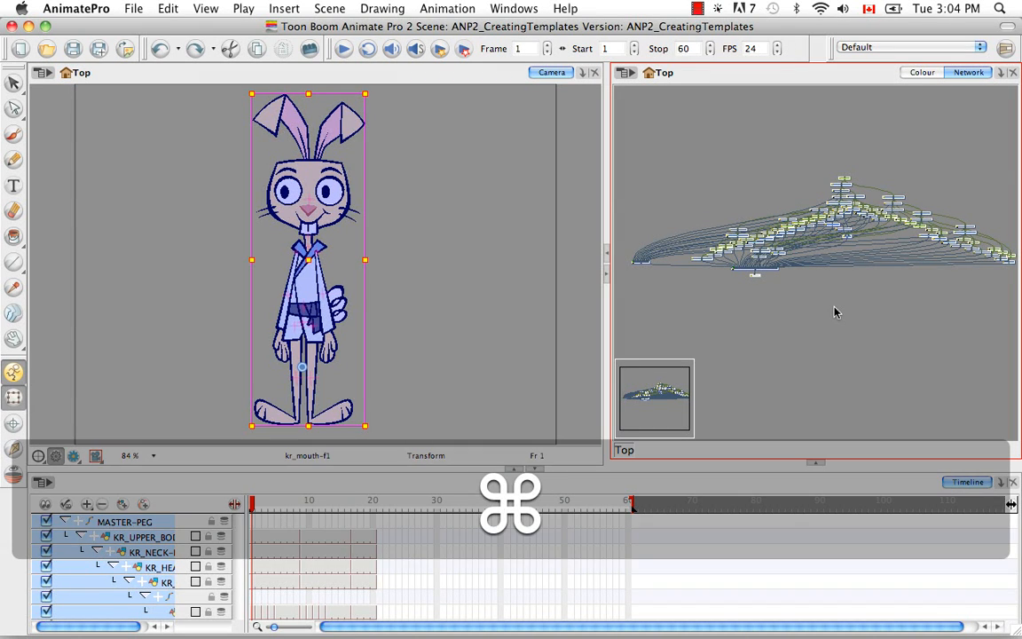
{"action": "key", "text": "super+g"}
Rename the new group in the network to KR_MASTER.
{"action": "key", "text": "space"}
{"action": "left_click_drag", "start_coordinate": [862, 283], "coordinate": [839, 301]}
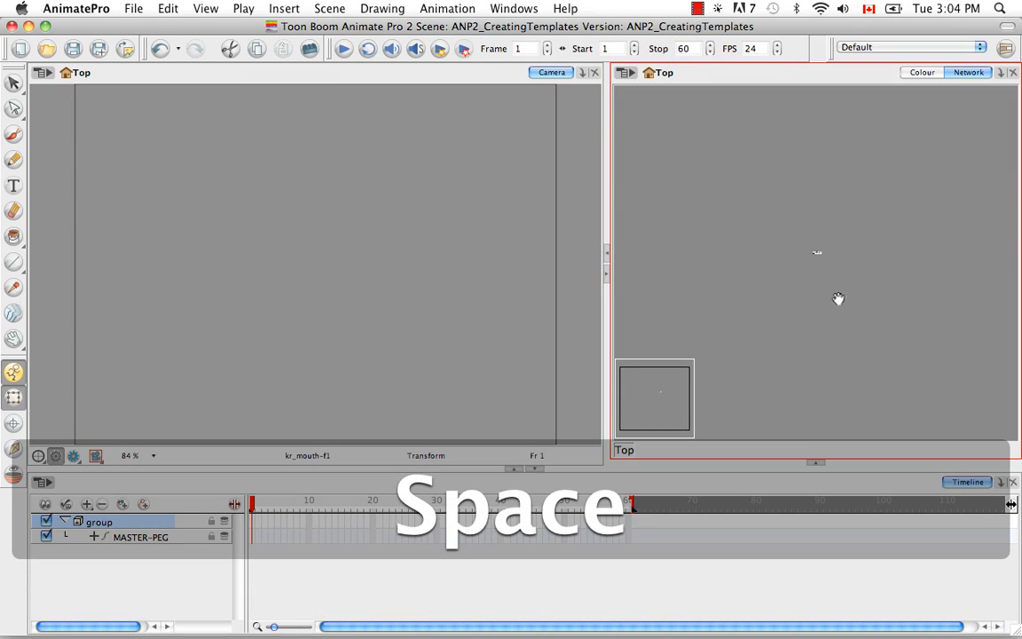
{"action": "key", "text": "super+equal"}
{"action": "key", "text": "super+equal"}
{"action": "key", "text": "super+equal"}
{"action": "key", "text": "super+equal"}
{"action": "key", "text": "super+equal"}
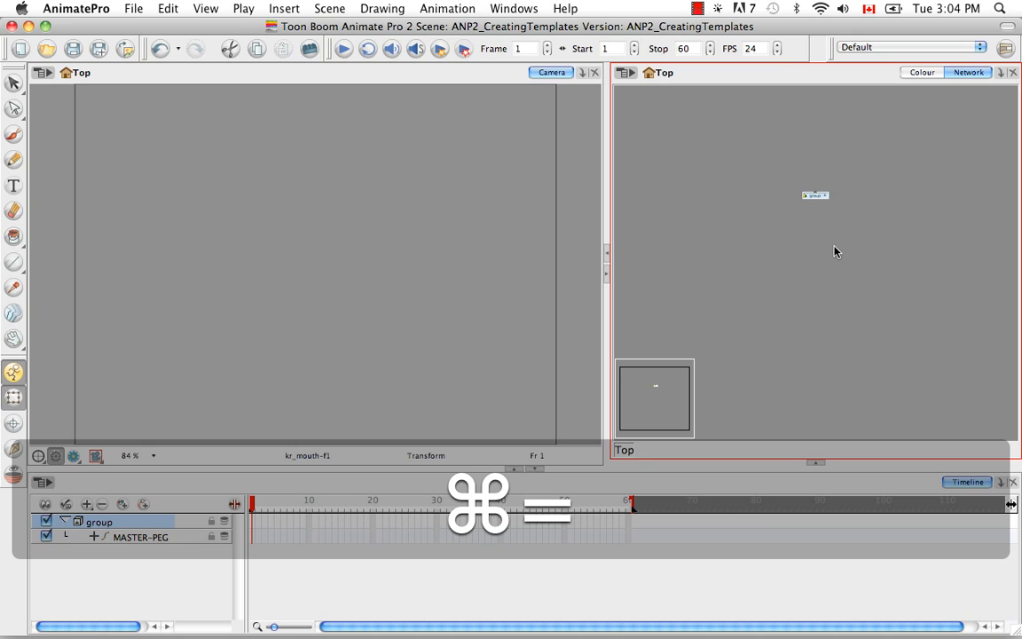
{"action": "key", "text": "space"}
{"action": "left_click_drag", "start_coordinate": [781, 170], "coordinate": [794, 269]}
{"action": "key", "text": "super+equal"}
{"action": "key", "text": "space"}
{"action": "left_click", "coordinate": [749, 216]}
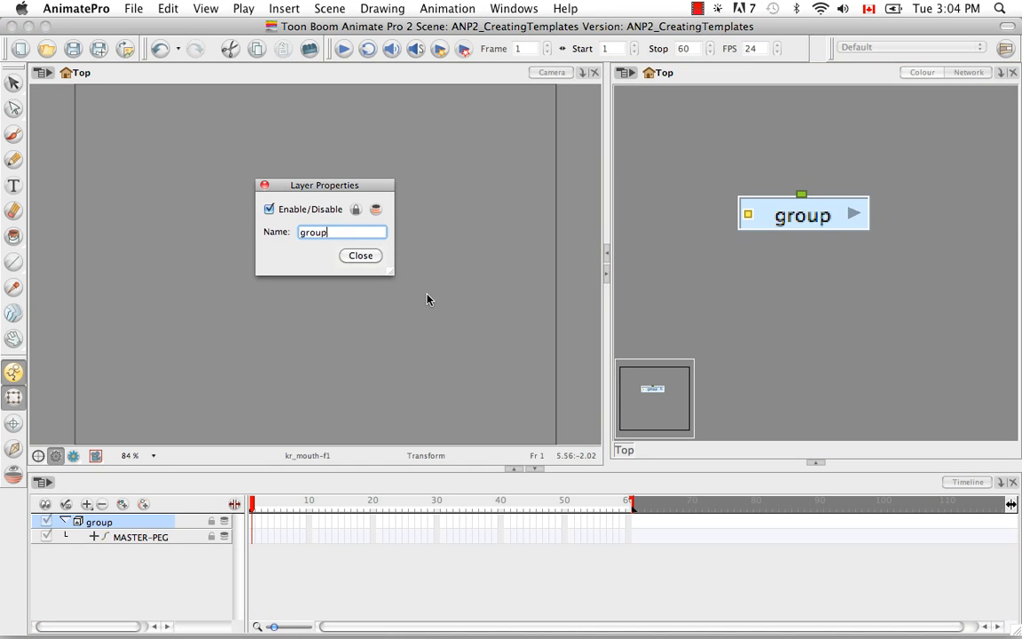
{"action": "key", "text": "BackSpace"}
{"action": "key", "text": "BackSpace"}
{"action": "key", "text": "BackSpace"}
{"action": "key", "text": "BackSpace"}
{"action": "key", "text": "BackSpace"}
{"action": "type", "text": "KR_MASTER"}
{"action": "left_click", "coordinate": [361, 256]}
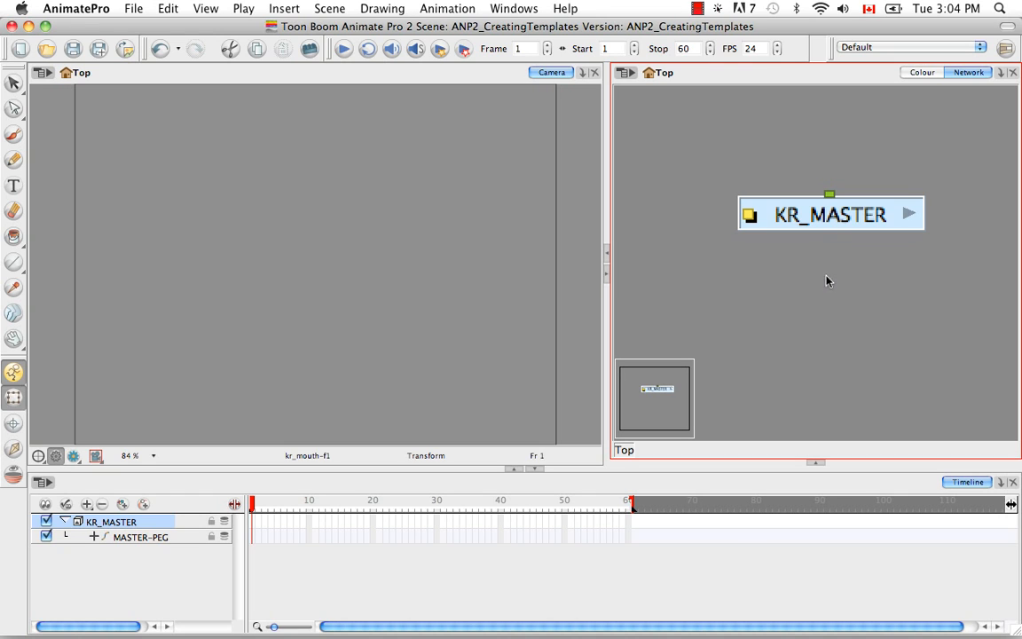
Enter the KR_MASTER group, go to its Display module, and add a Module Library view beside the Library view.
{"action": "left_click", "coordinate": [909, 216]}
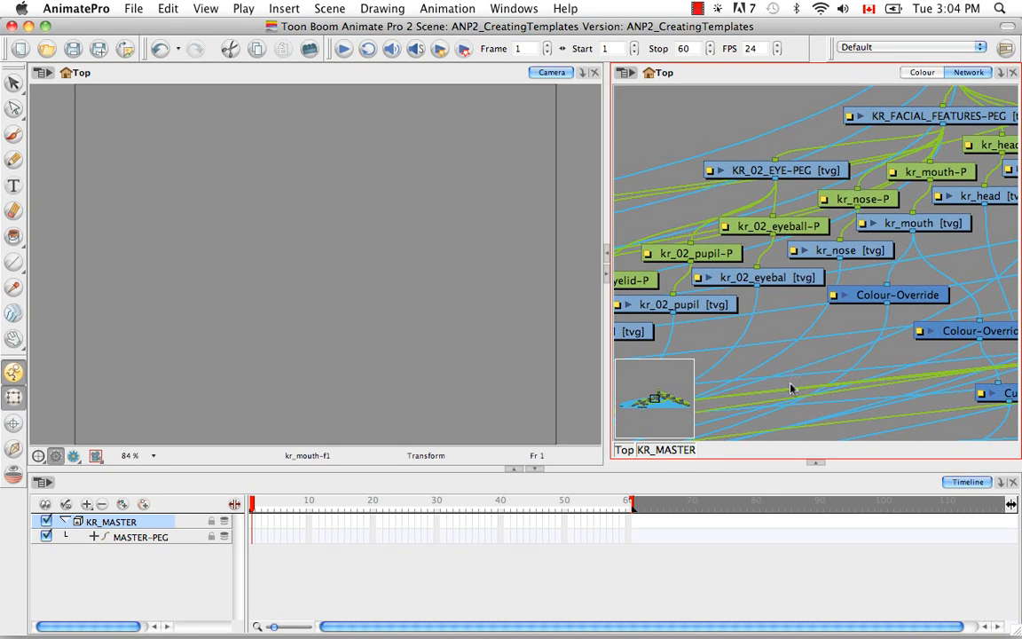
{"action": "scroll", "coordinate": [731, 383], "scroll_direction": "up", "scroll_amount": 3}
{"action": "scroll", "coordinate": [781, 372], "scroll_direction": "down", "scroll_amount": 5}
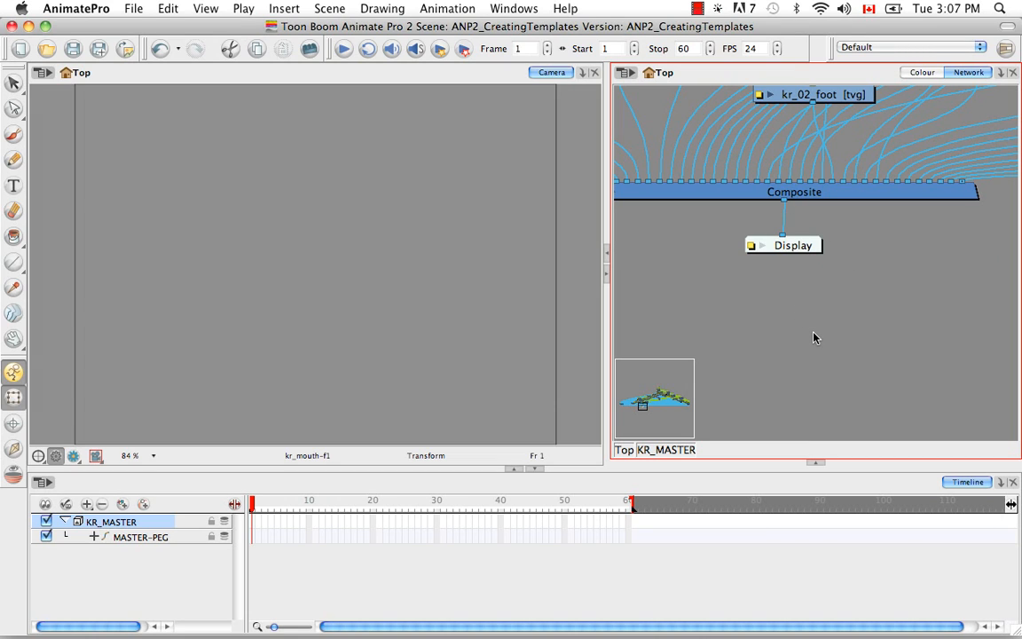
{"action": "left_click", "coordinate": [815, 462]}
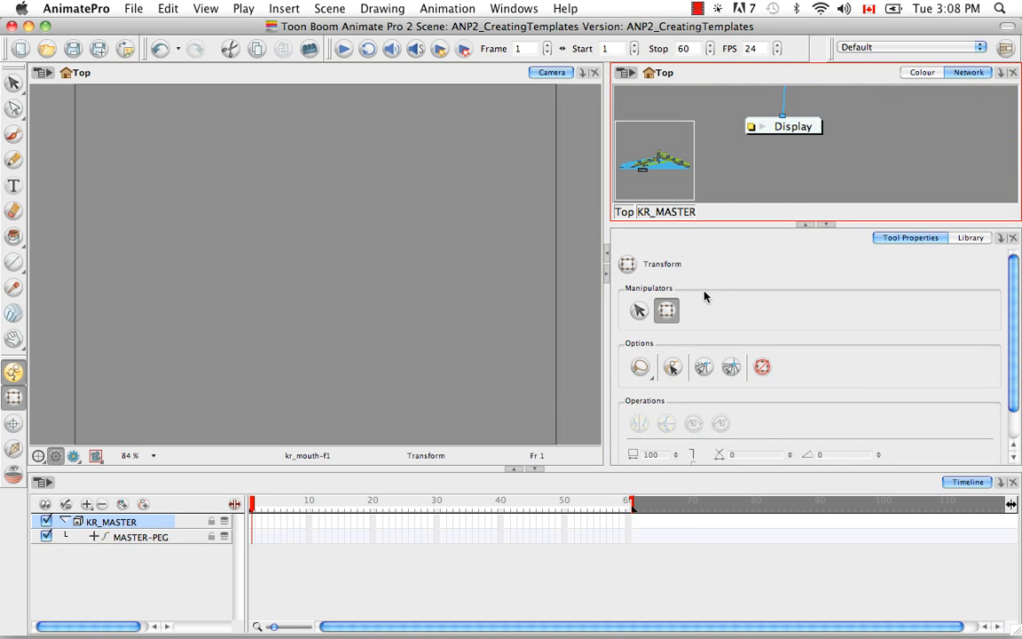
{"action": "left_click", "coordinate": [1002, 240]}
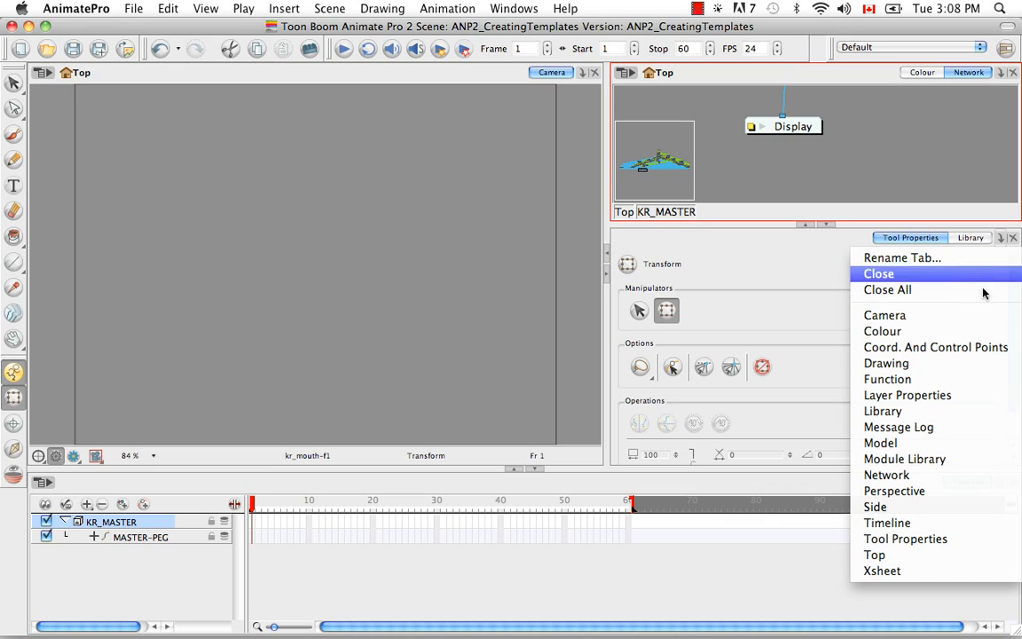
{"action": "left_click", "coordinate": [946, 458]}
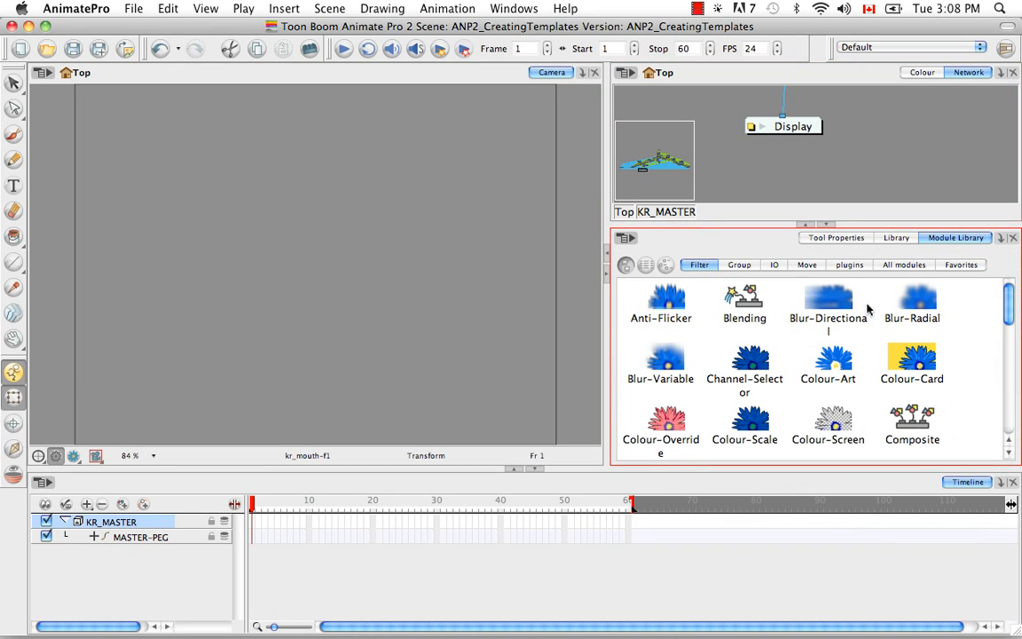
Add a Multi-Port-Out module from the full module list below the Display module inside the KR_MASTER group.
{"action": "left_click", "coordinate": [903, 264]}
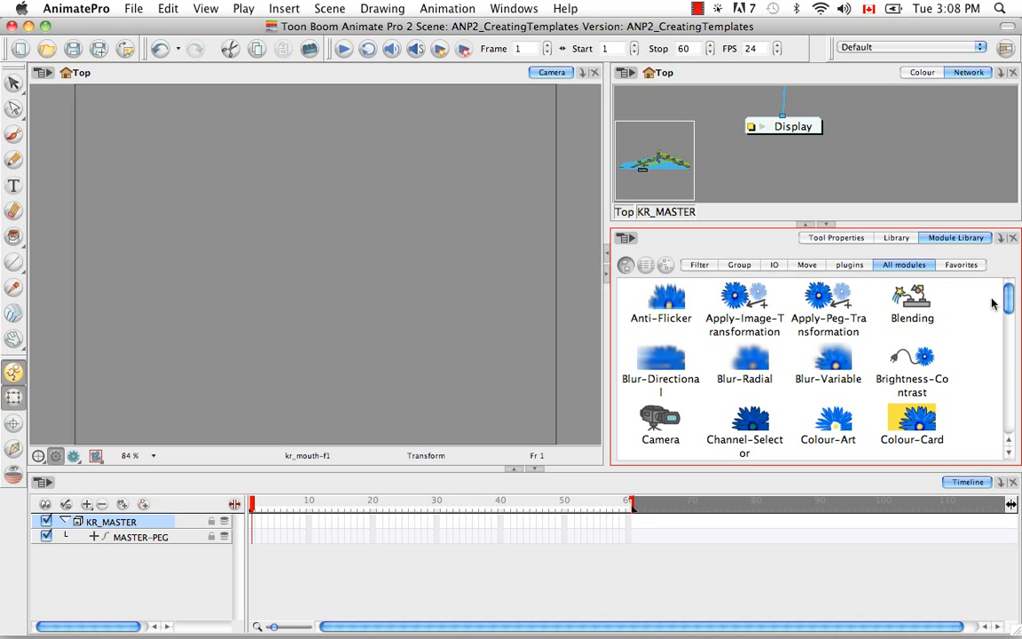
{"action": "left_click_drag", "start_coordinate": [1008, 304], "coordinate": [1004, 393]}
{"action": "left_click_drag", "start_coordinate": [667, 376], "coordinate": [806, 174]}
{"action": "left_click", "coordinate": [827, 224]}
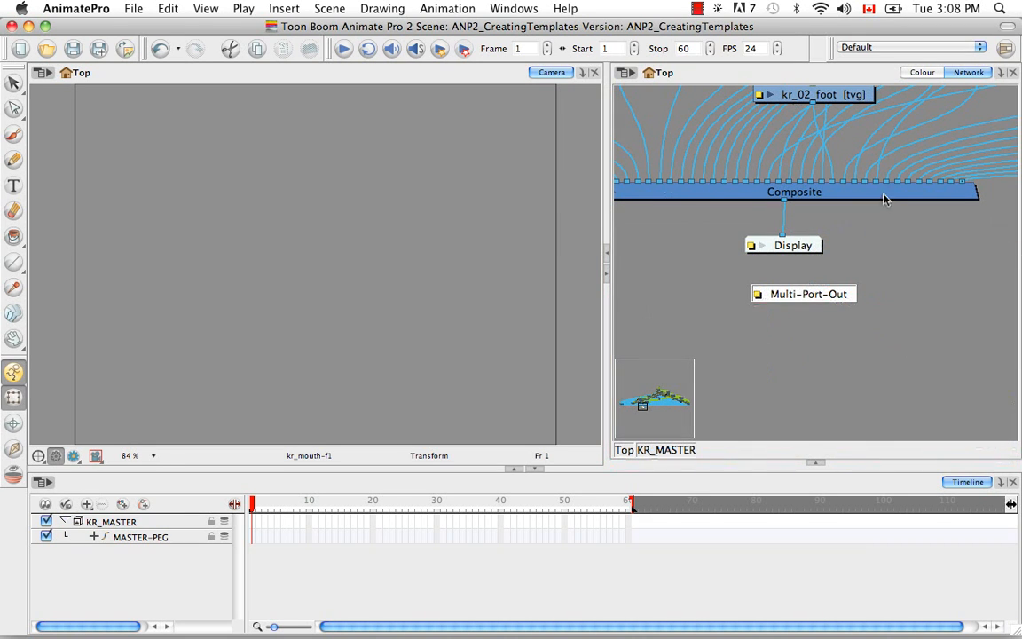
Connect the Composite module's output to Multi-Port-Out, with Display moved aside, and return to the top network level.
{"action": "left_click_drag", "start_coordinate": [772, 294], "coordinate": [734, 251]}
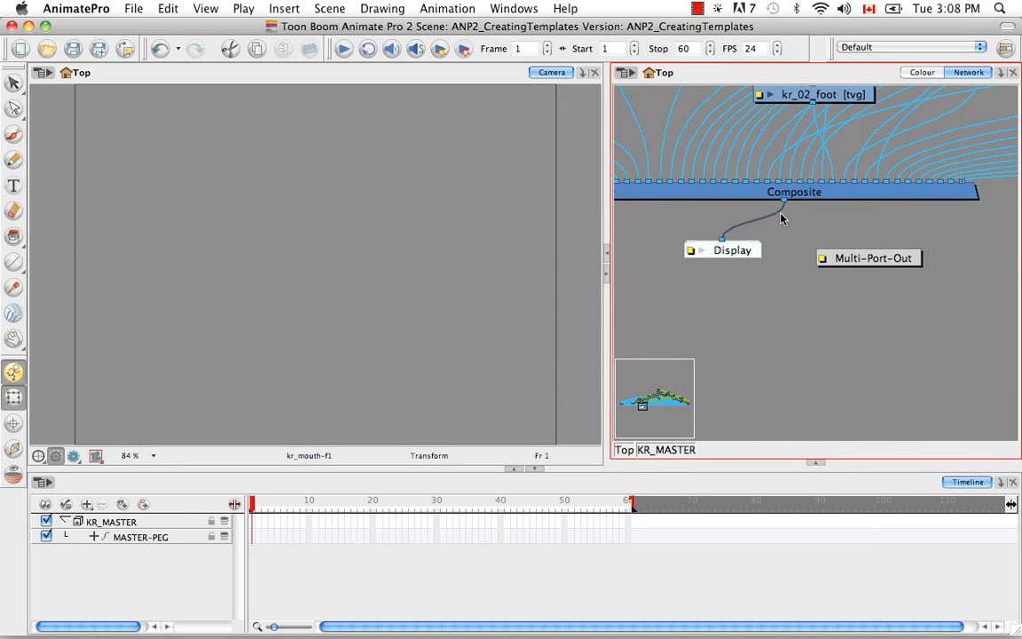
{"action": "left_click_drag", "start_coordinate": [784, 202], "coordinate": [872, 247]}
{"action": "key", "text": "space"}
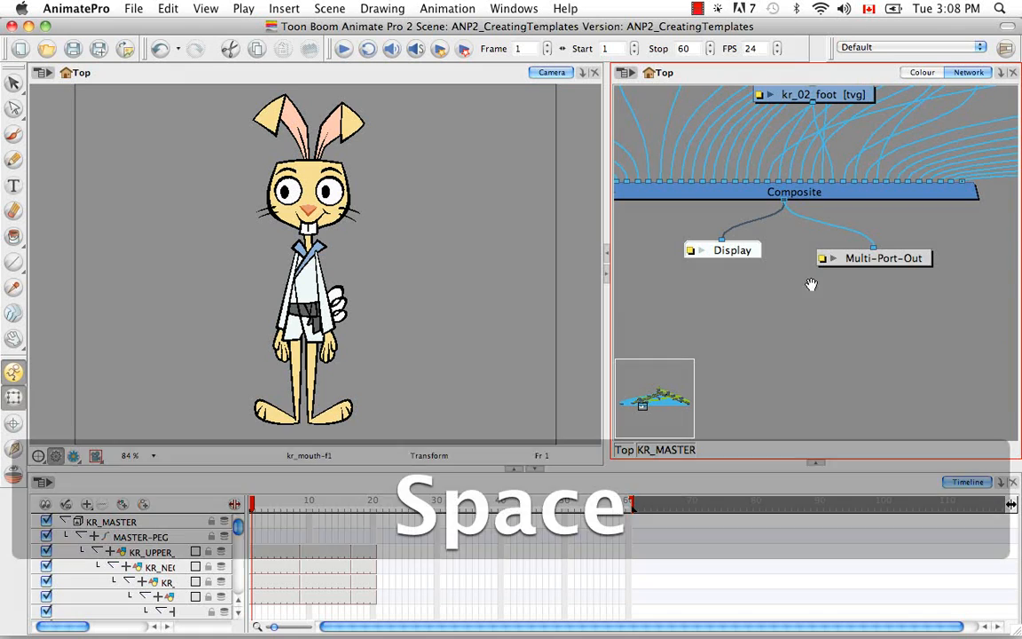
{"action": "left_click_drag", "start_coordinate": [803, 281], "coordinate": [873, 346]}
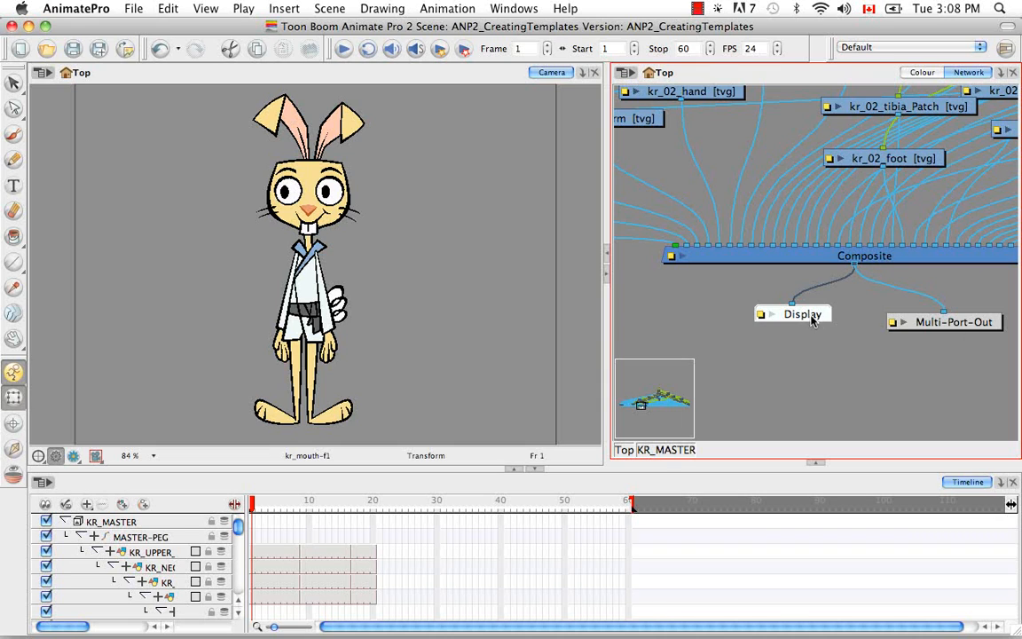
{"action": "left_click_drag", "start_coordinate": [812, 321], "coordinate": [803, 322]}
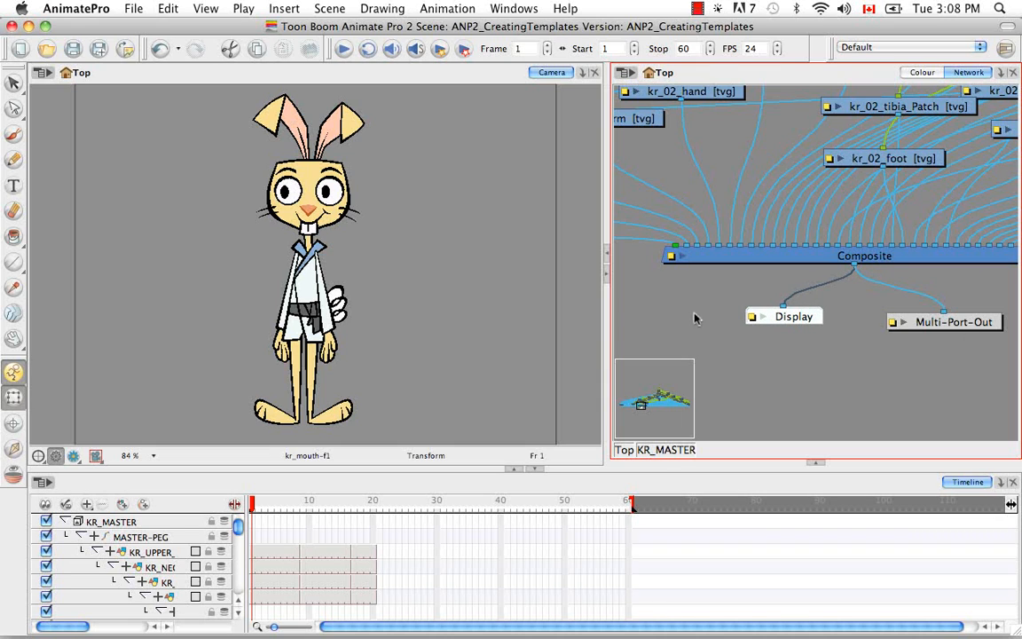
{"action": "left_click", "coordinate": [627, 450]}
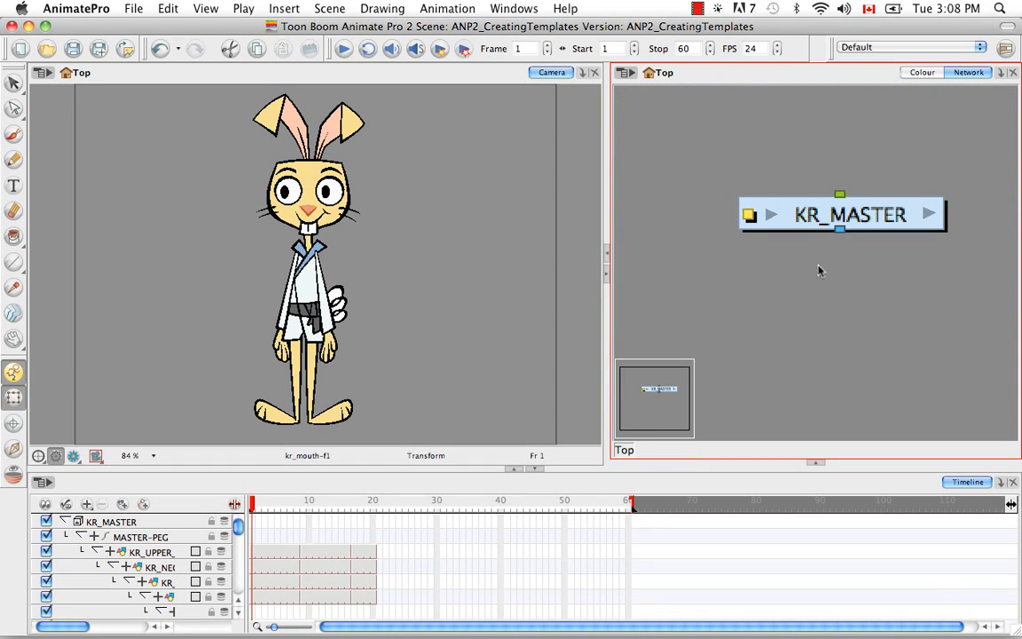
{"action": "left_click_drag", "start_coordinate": [814, 271], "coordinate": [767, 294]}
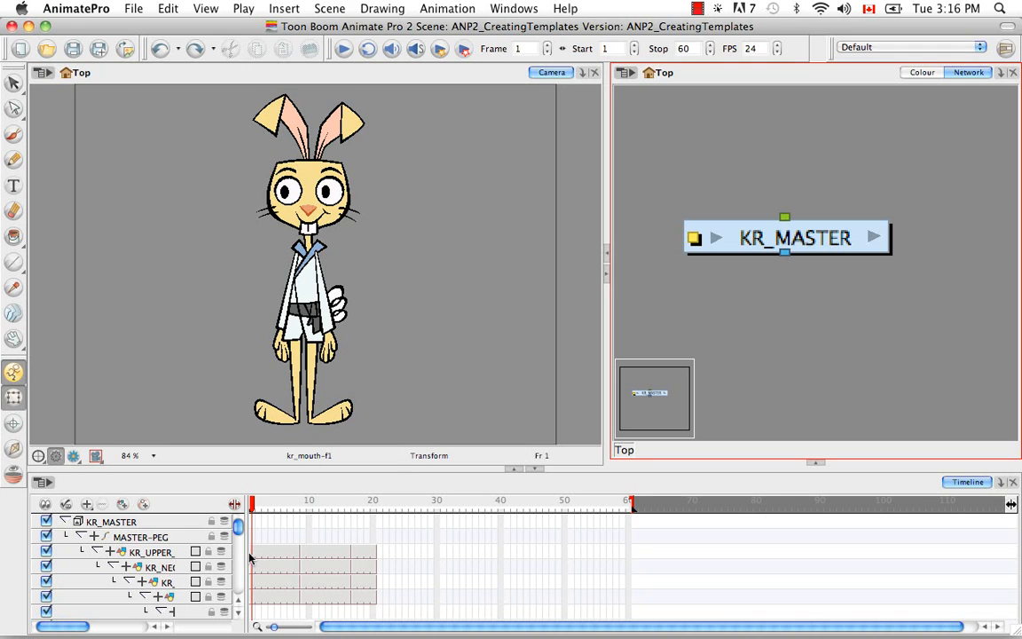
Insert a keyframe at frame 1 on the collapsed MASTER-PEG so it covers all its child layers.
{"action": "left_click", "coordinate": [81, 537]}
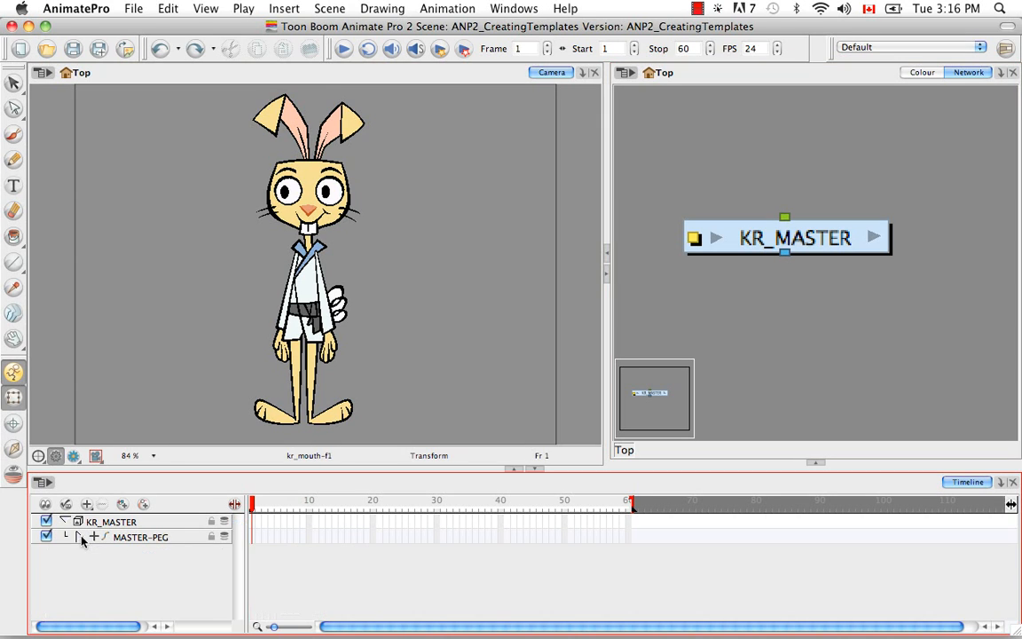
{"action": "left_click", "coordinate": [122, 537]}
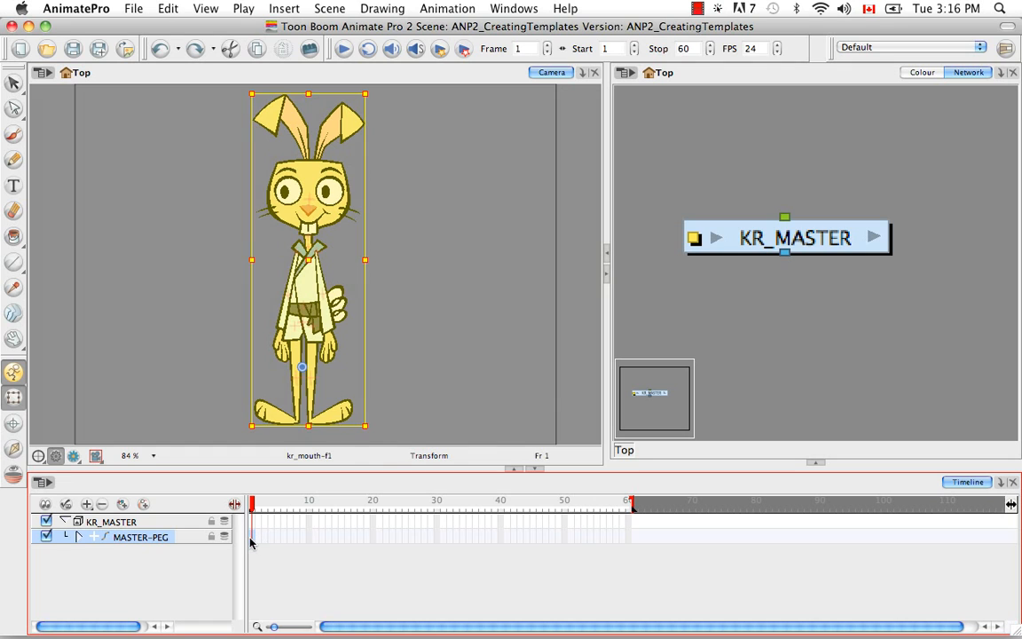
{"action": "right_click", "coordinate": [256, 542]}
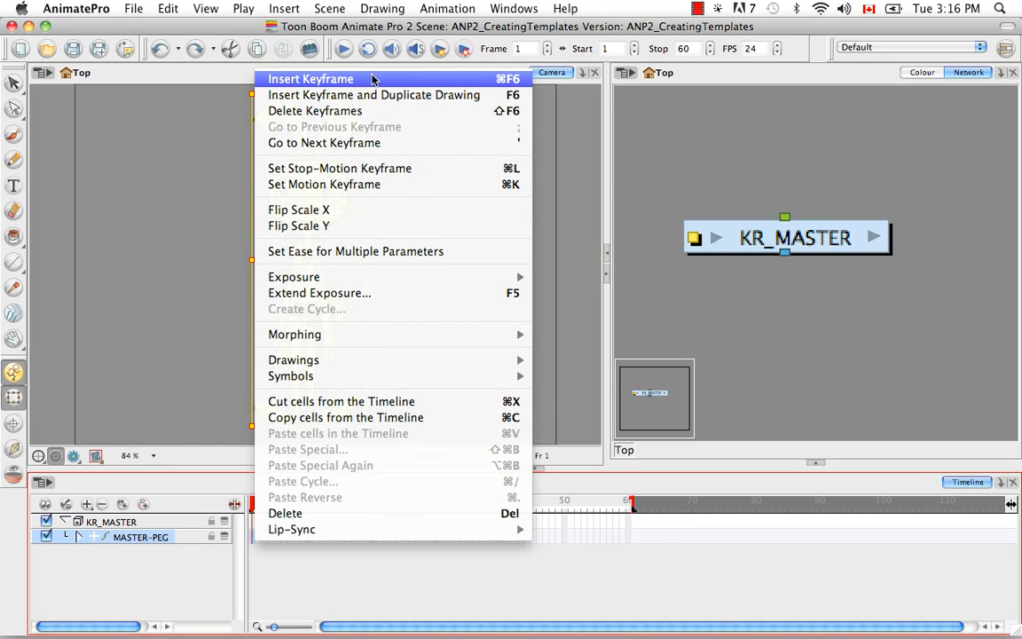
{"action": "left_click", "coordinate": [456, 83]}
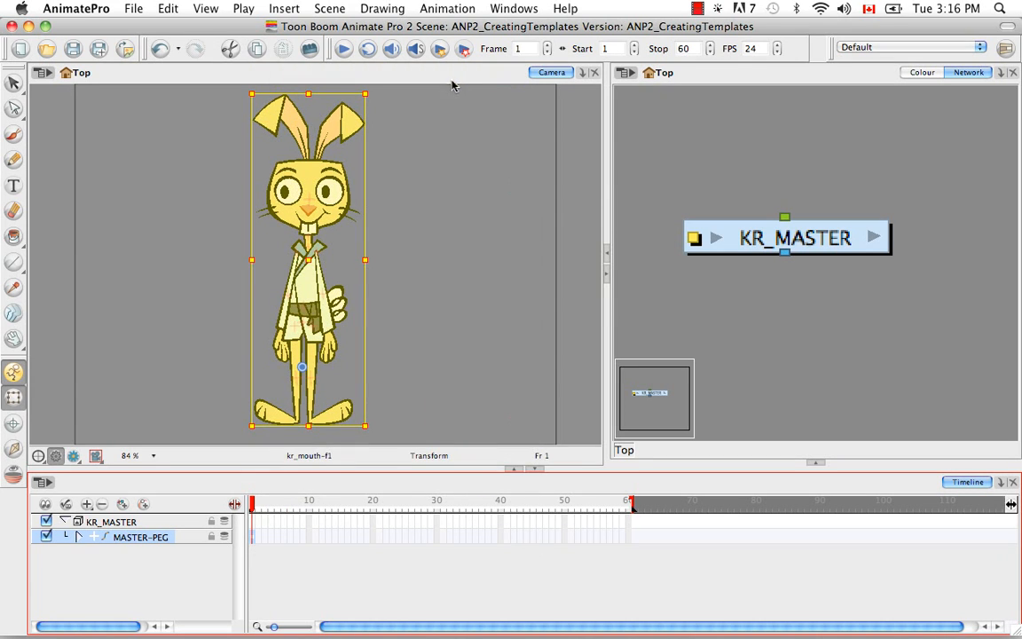
{"action": "left_click", "coordinate": [77, 537]}
{"action": "scroll", "coordinate": [237, 528], "scroll_direction": "down", "scroll_amount": 1}
{"action": "mouse_move", "coordinate": [238, 528]}
{"action": "left_mouse_down"}
{"action": "mouse_move", "coordinate": [239, 552]}
{"action": "mouse_move", "coordinate": [238, 525]}
{"action": "left_mouse_up"}
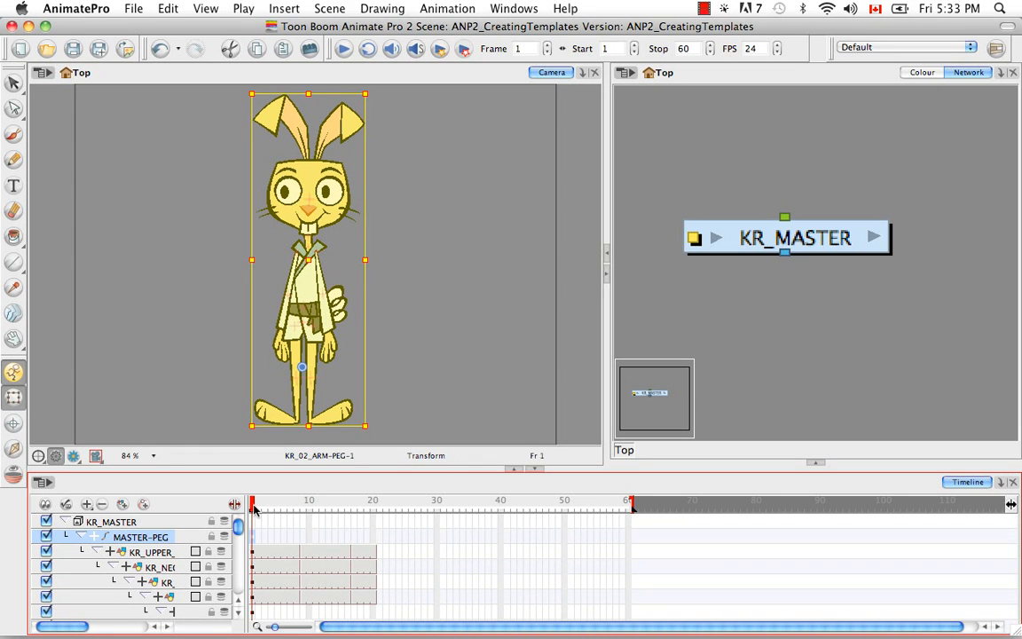
Insert a keyframe at frame 9, the three-quarter pose, on the collapsed MASTER-PEG and its child layers.
{"action": "left_click_drag", "start_coordinate": [254, 509], "coordinate": [304, 509]}
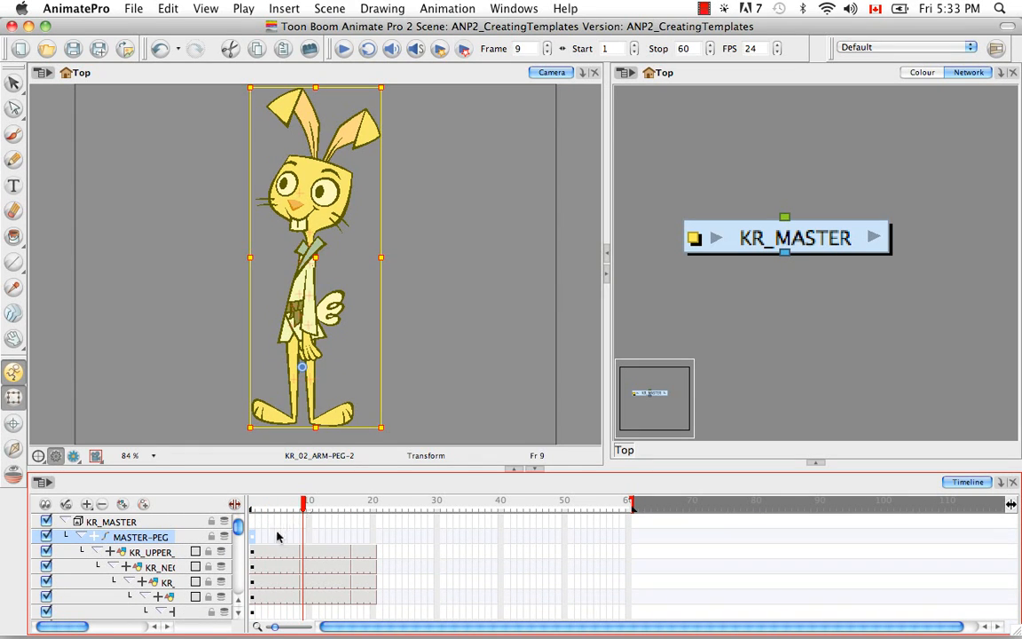
{"action": "left_click", "coordinate": [81, 537]}
{"action": "left_click", "coordinate": [303, 538]}
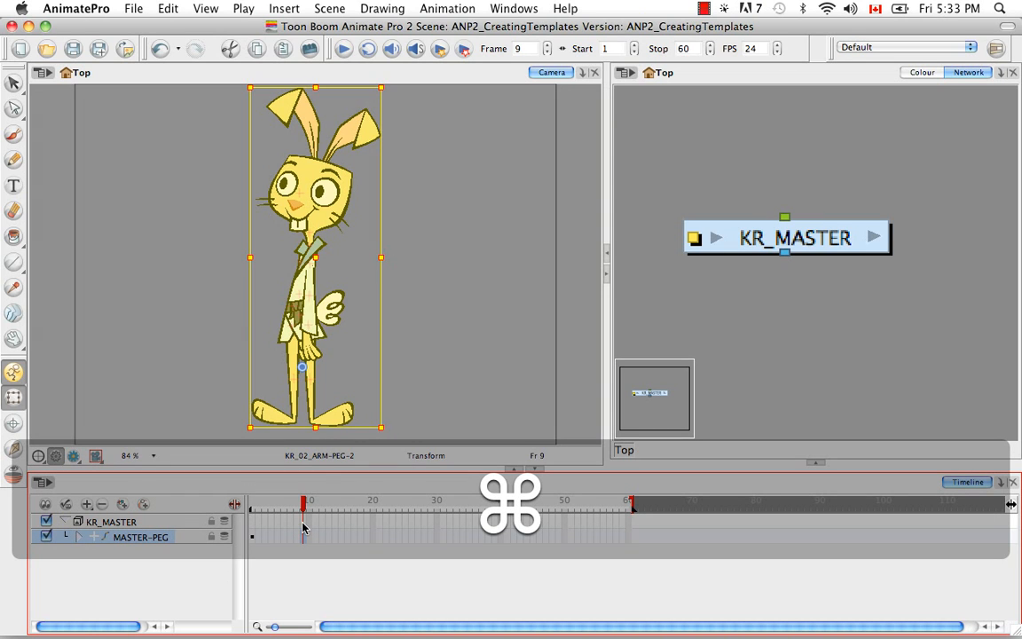
{"action": "key", "text": "super+F6"}
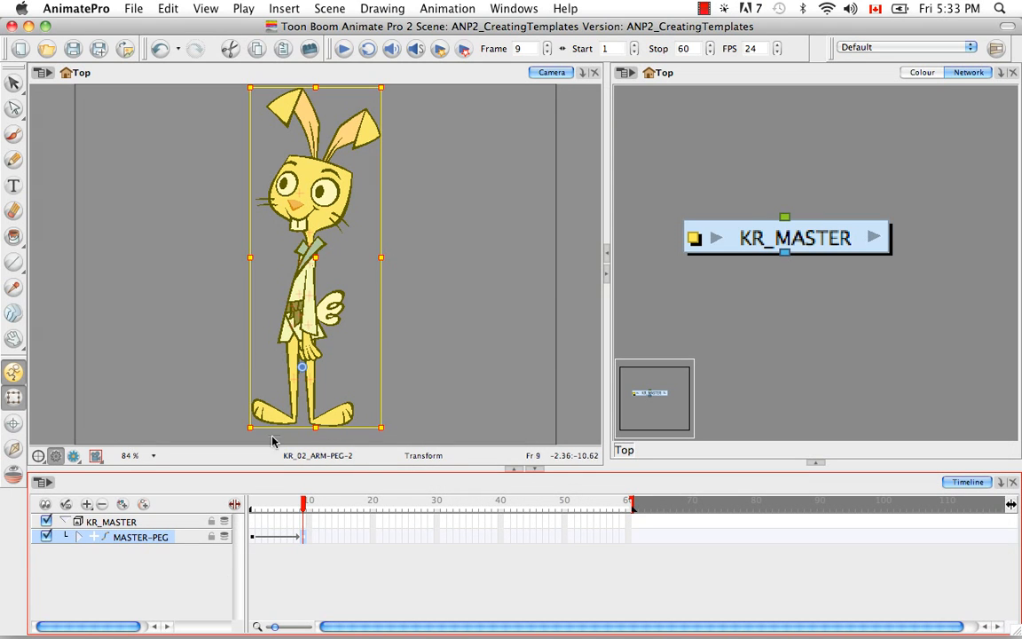
{"action": "left_click", "coordinate": [80, 537]}
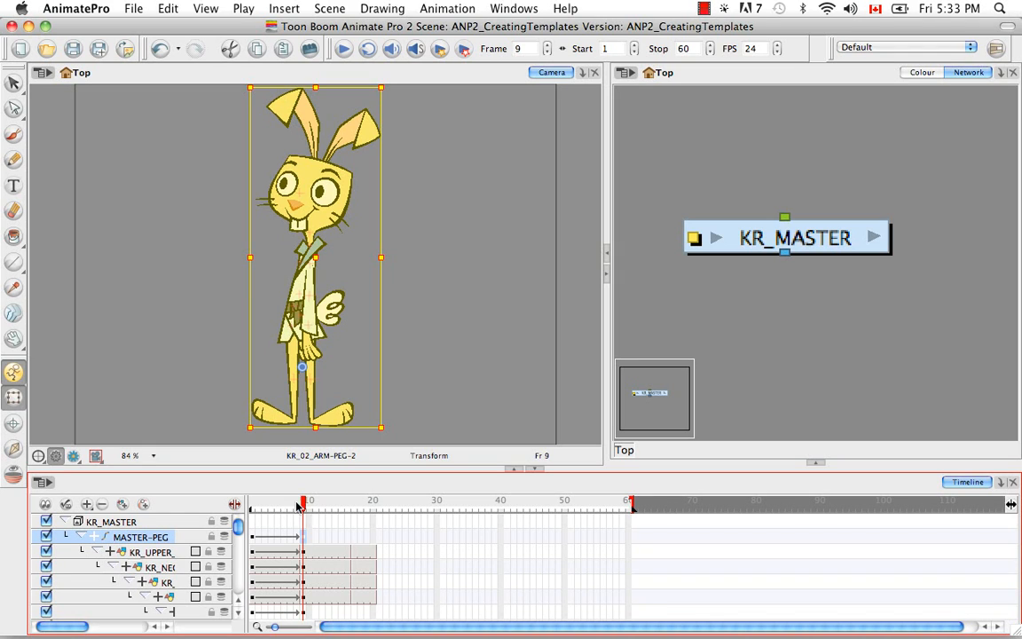
Insert a keyframe at frame 17, the side pose, on the collapsed MASTER-PEG and its child layers.
{"action": "left_click_drag", "start_coordinate": [306, 507], "coordinate": [354, 507]}
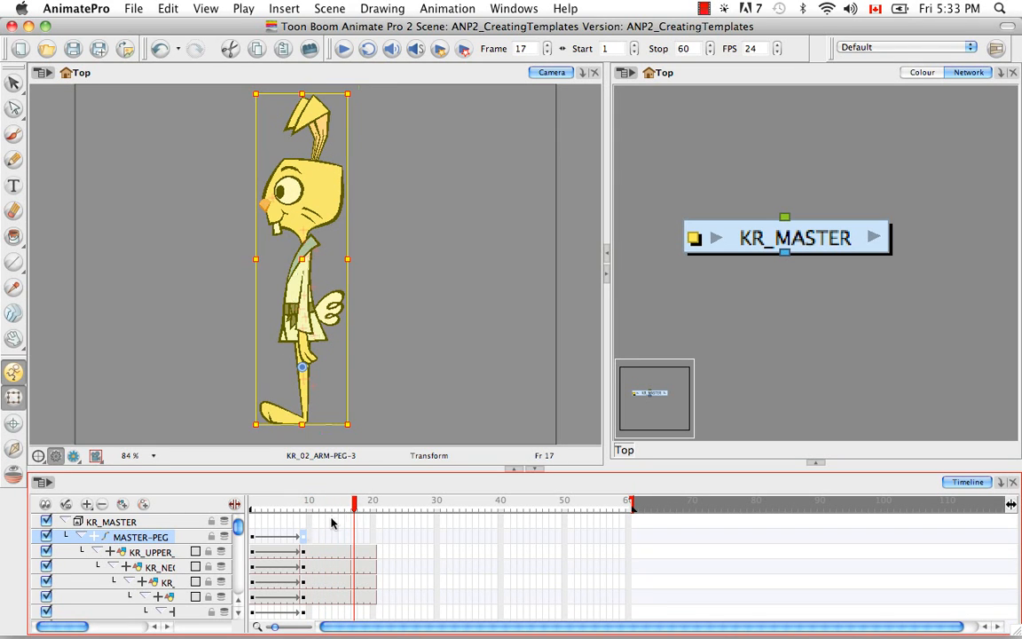
{"action": "left_click", "coordinate": [82, 537]}
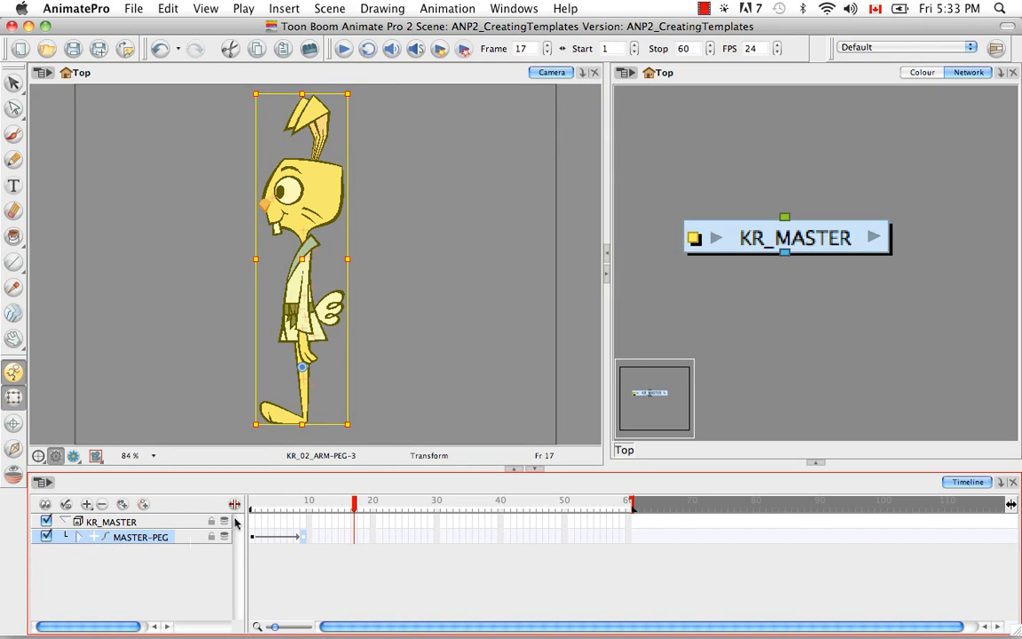
{"action": "key", "text": "super"}
{"action": "key", "text": "super+F6"}
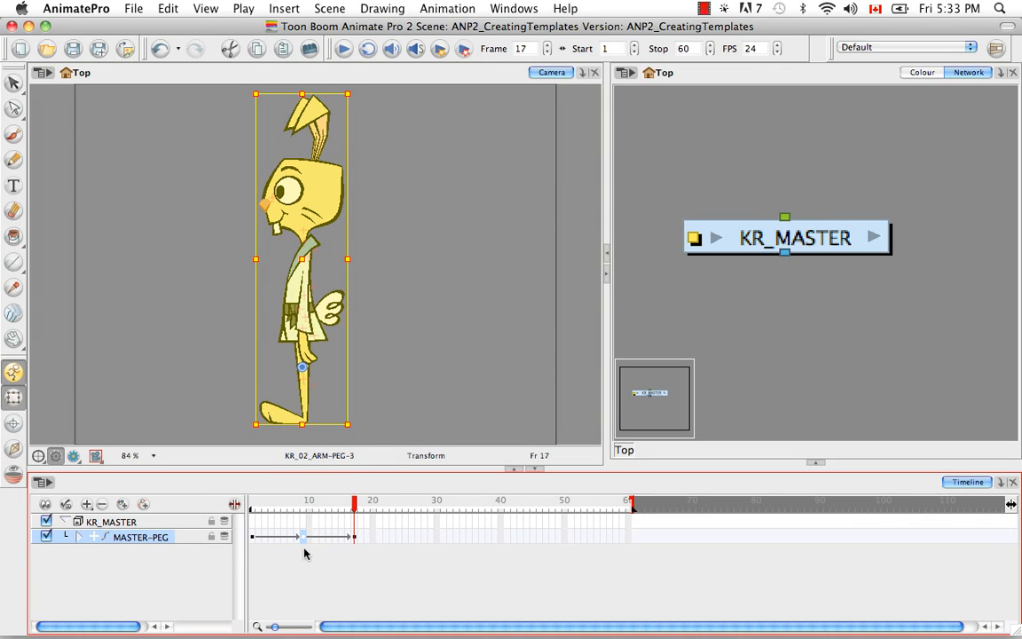
Set stop-motion keyframes at frames 1 and 9 on the collapsed MASTER-PEG and its child layers.
{"action": "left_click", "coordinate": [252, 539]}
{"action": "right_click", "coordinate": [253, 538]}
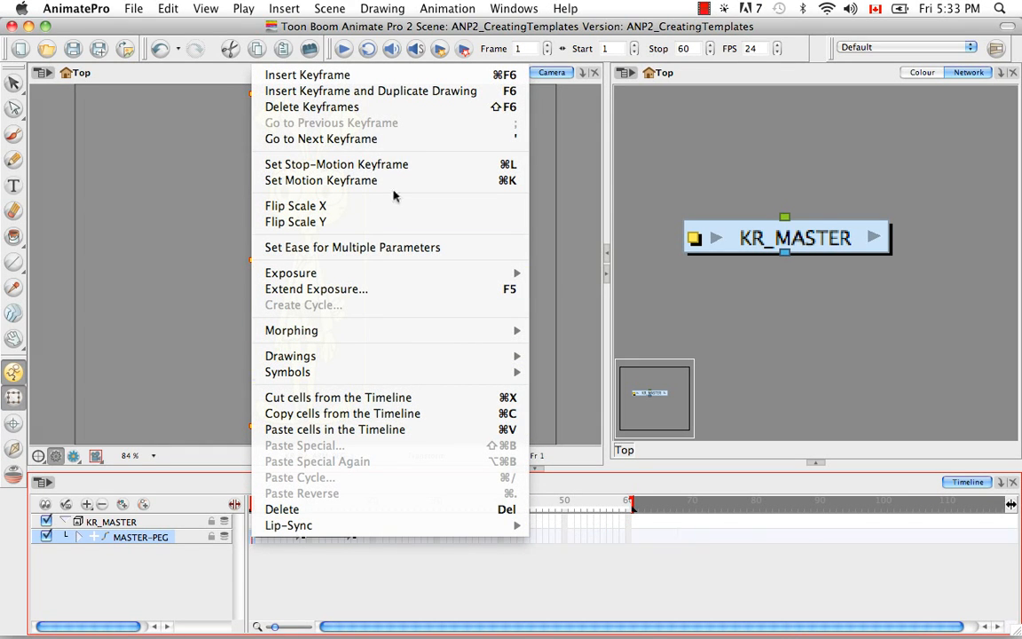
{"action": "left_click", "coordinate": [424, 165]}
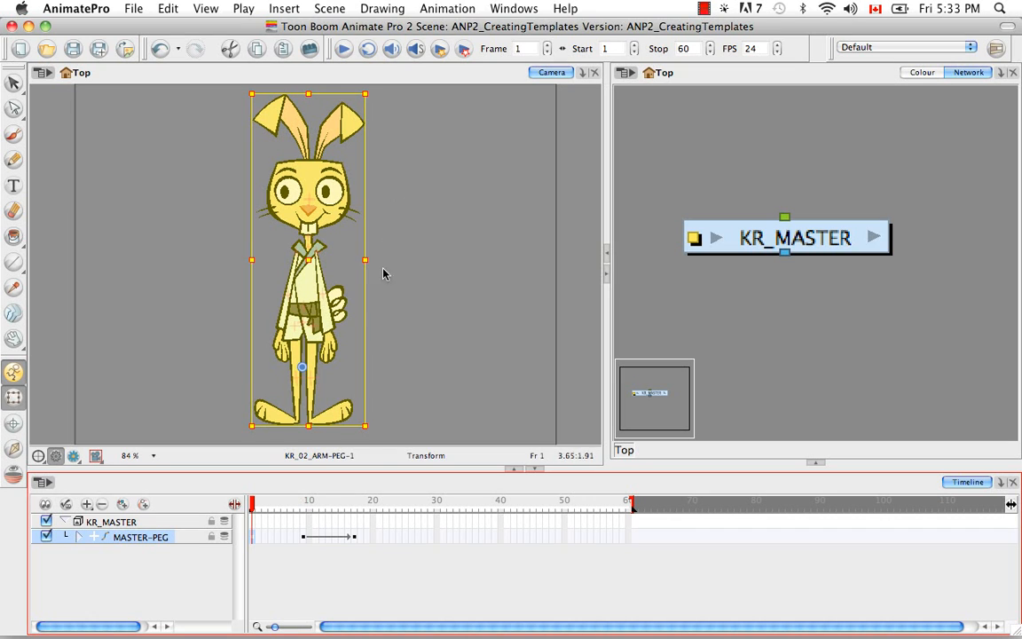
{"action": "left_click", "coordinate": [304, 538]}
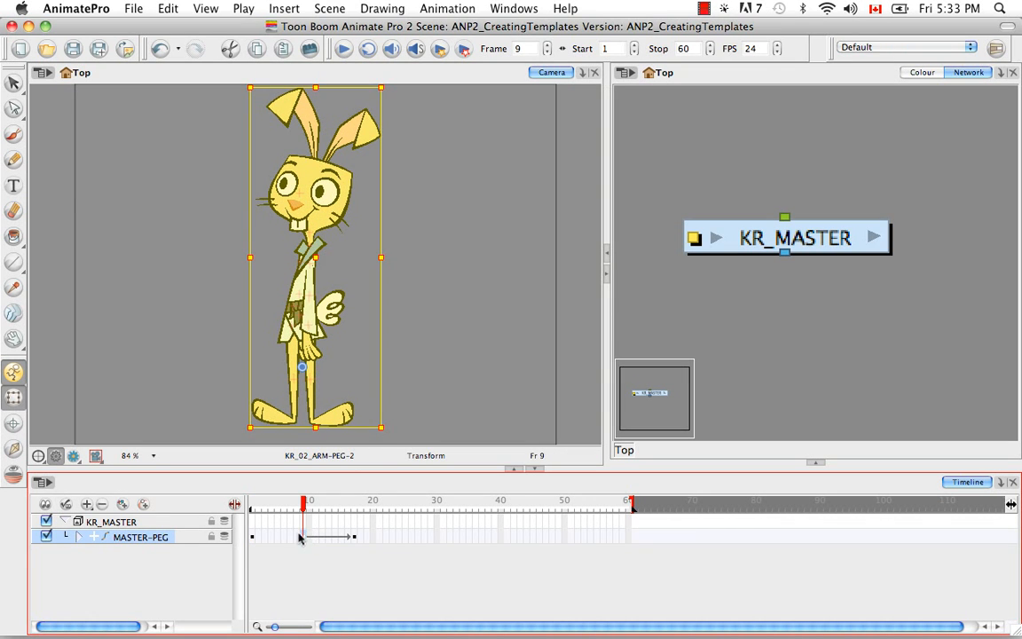
{"action": "key", "text": "super+l"}
Expand MASTER-PEG to show its child layers, deselect the puppet and return to frame 1.
{"action": "left_click", "coordinate": [80, 538]}
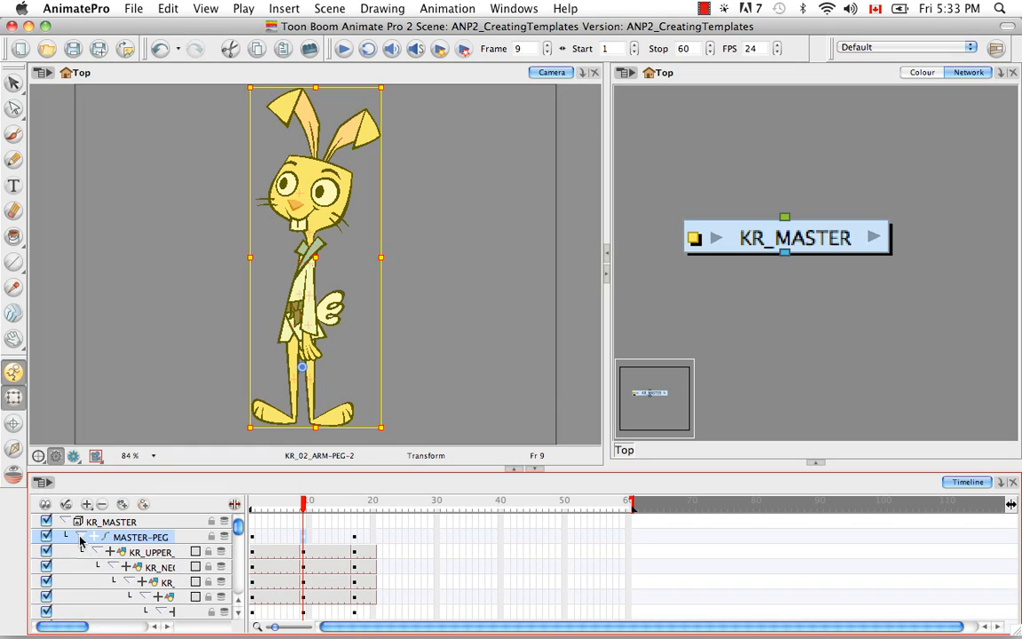
{"action": "mouse_move", "coordinate": [238, 528]}
{"action": "left_mouse_down"}
{"action": "mouse_move", "coordinate": [241, 548]}
{"action": "mouse_move", "coordinate": [240, 529]}
{"action": "left_mouse_up"}
{"action": "left_click_drag", "start_coordinate": [284, 504], "coordinate": [251, 504]}
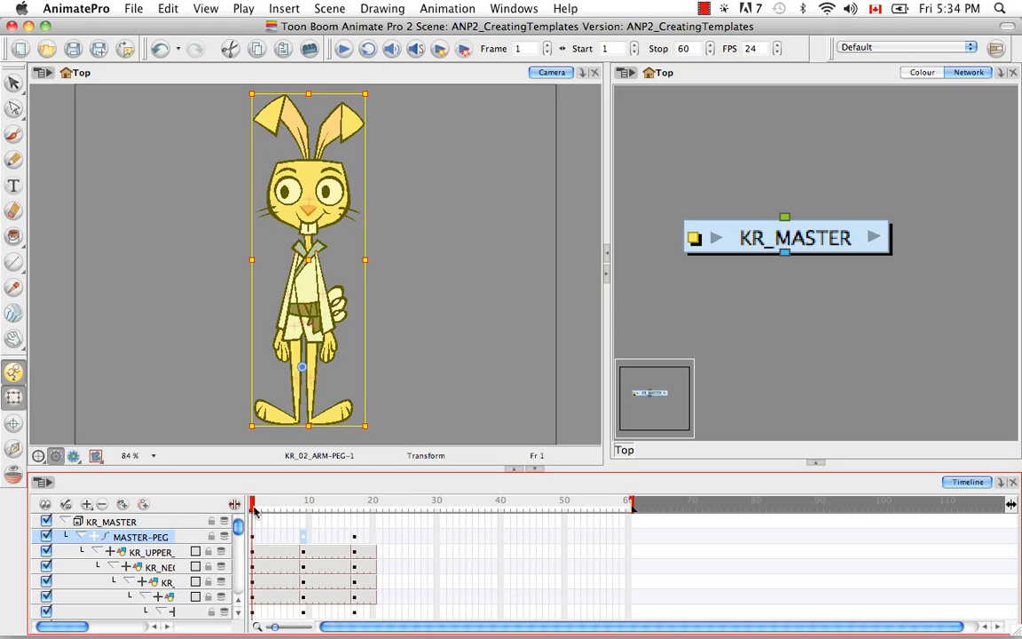
{"action": "left_click", "coordinate": [473, 379]}
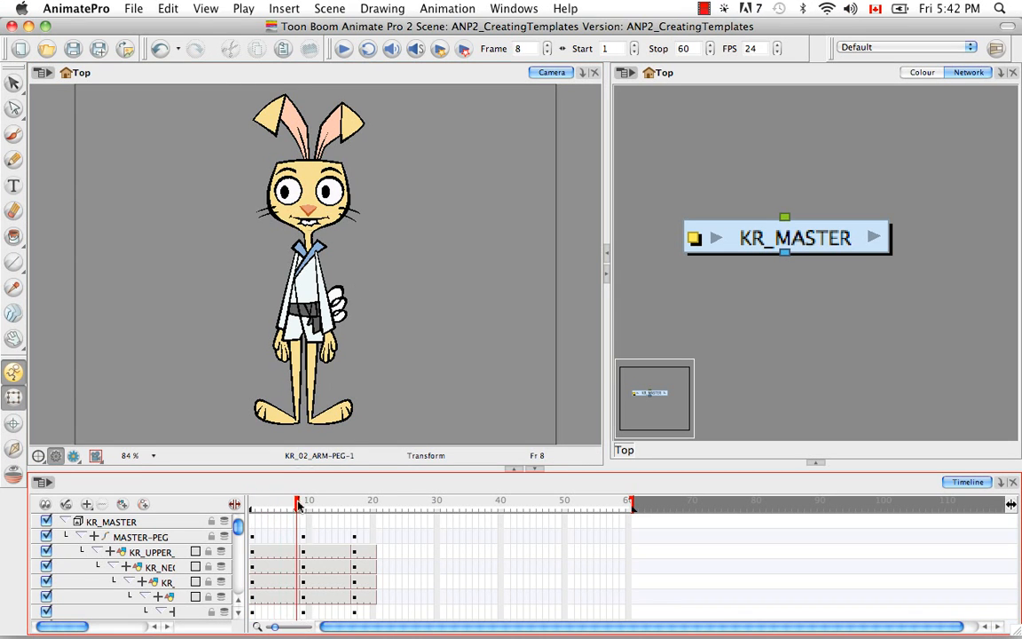
{"action": "left_click_drag", "start_coordinate": [299, 505], "coordinate": [271, 504]}
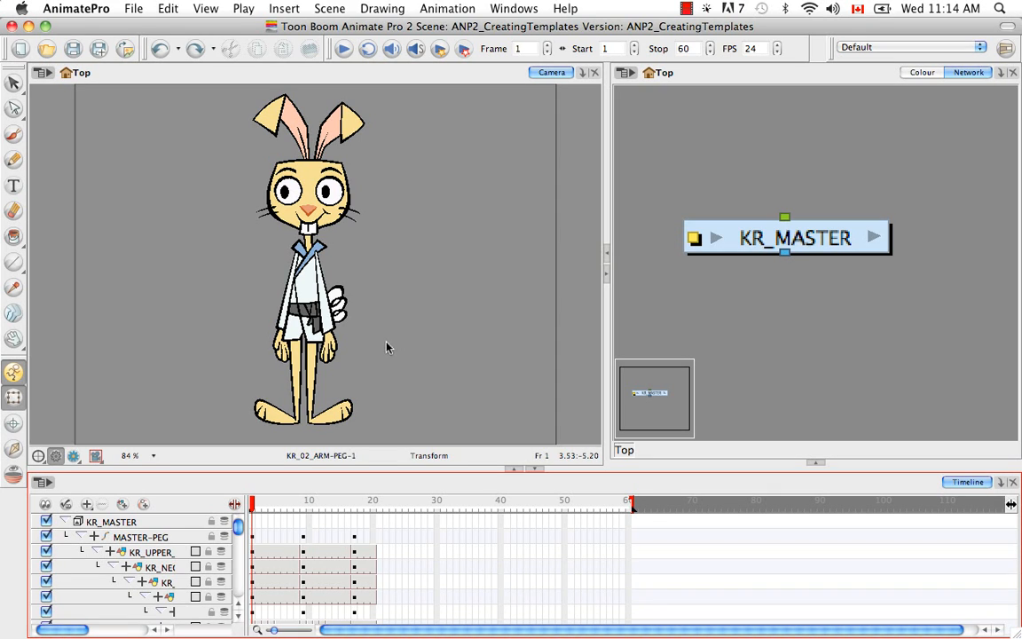
Select the arm's parent KR_02_ARM-PEG and expand its function parameters with their values shown in the timeline.
{"action": "left_click", "coordinate": [326, 289]}
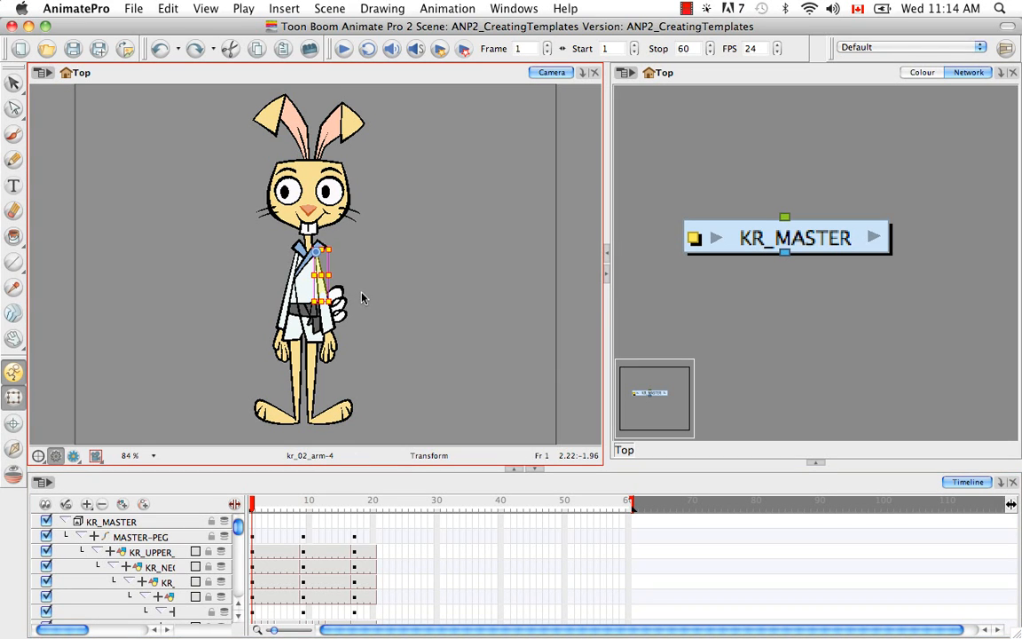
{"action": "key", "text": "b"}
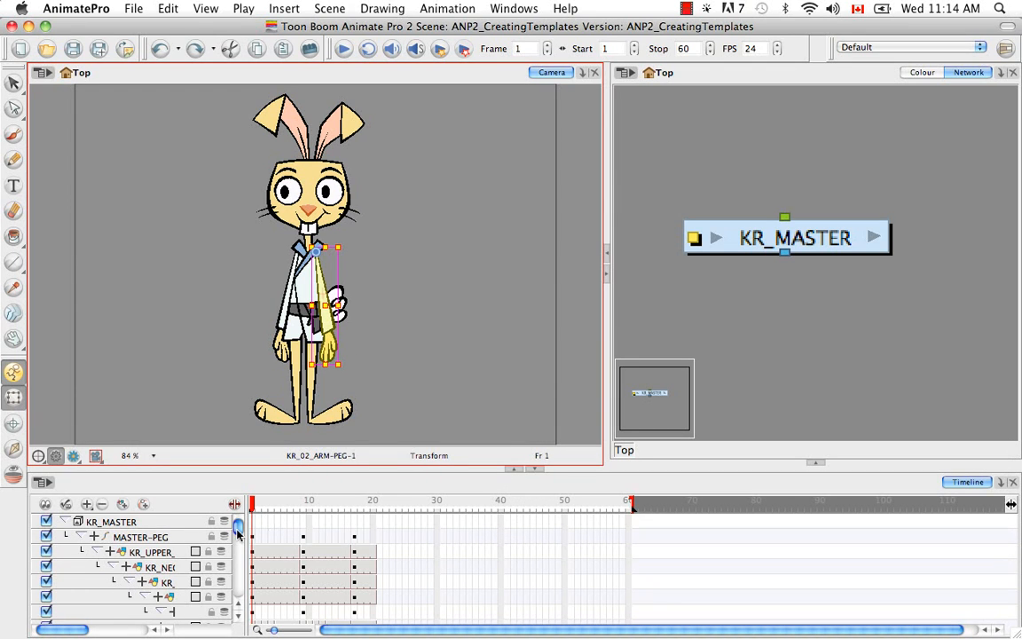
{"action": "left_click_drag", "start_coordinate": [238, 527], "coordinate": [238, 554]}
{"action": "scroll", "coordinate": [140, 625], "scroll_direction": "right", "scroll_amount": 5}
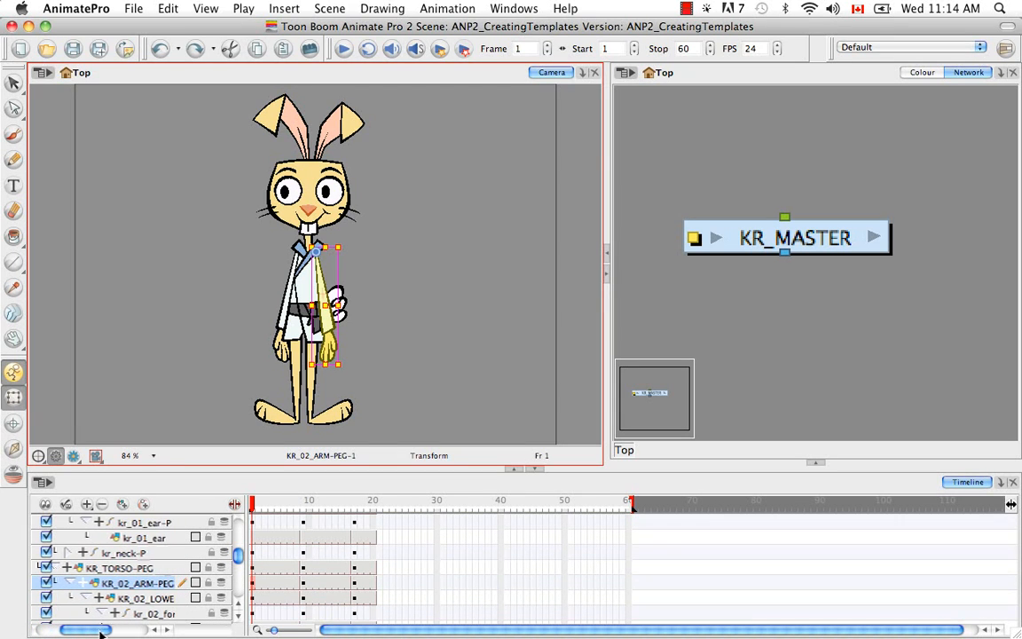
{"action": "left_click_drag", "start_coordinate": [237, 551], "coordinate": [240, 557]}
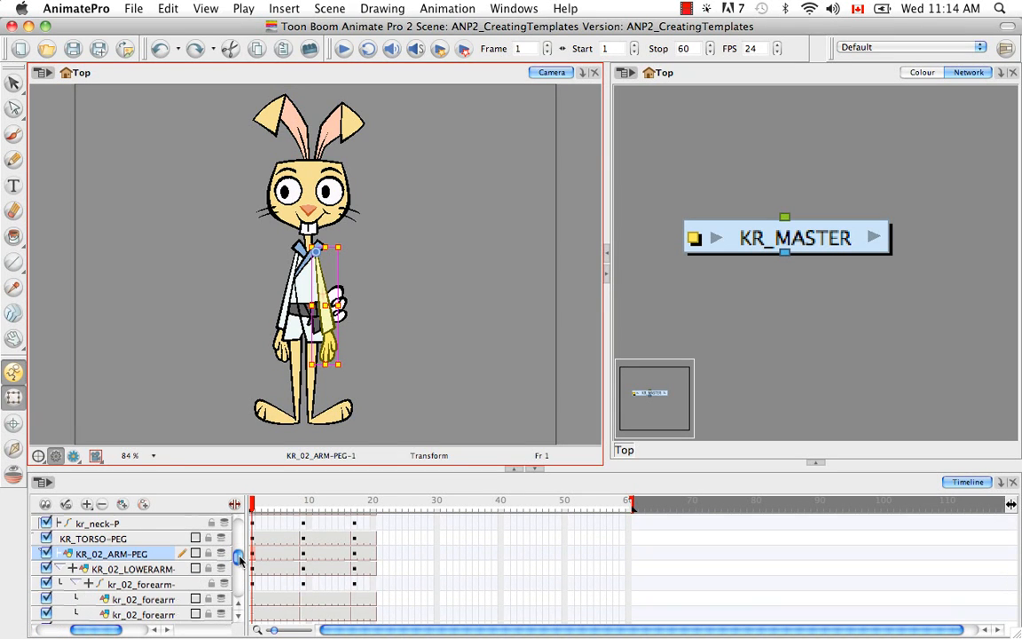
{"action": "left_click", "coordinate": [59, 557]}
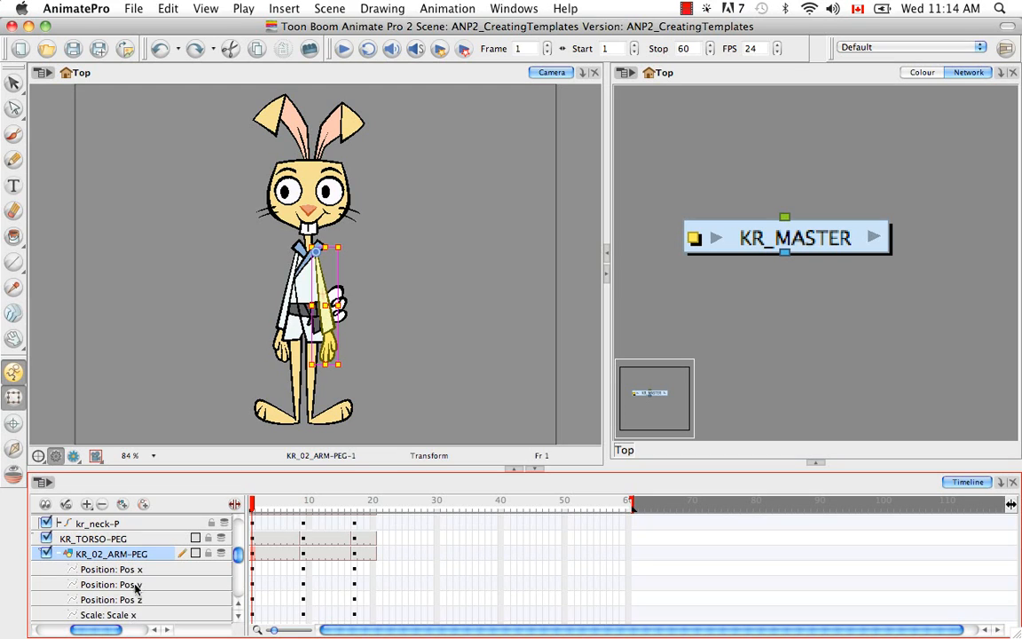
{"action": "left_click", "coordinate": [235, 506]}
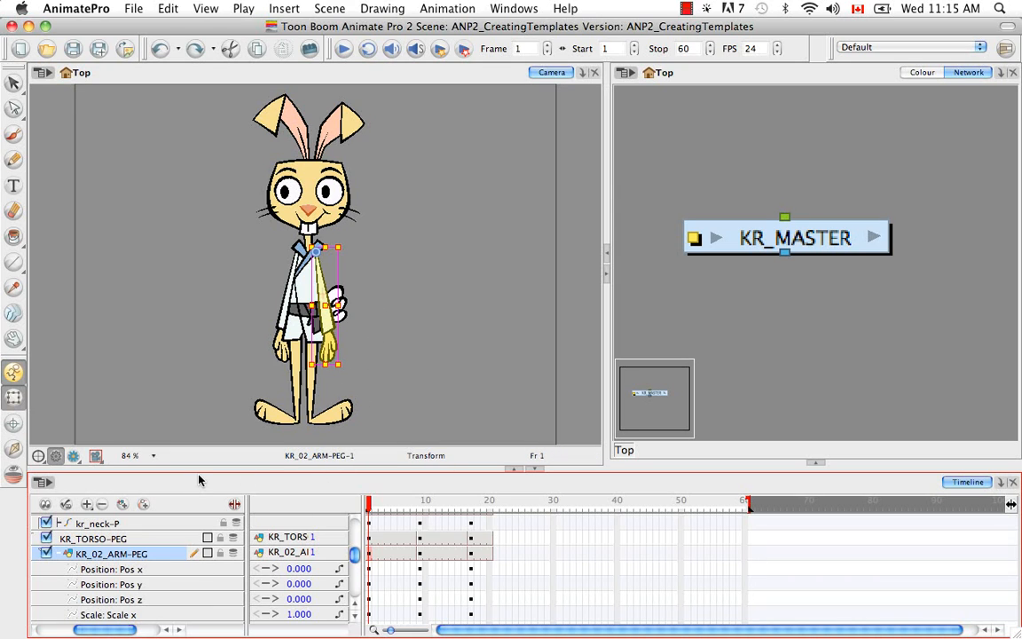
Nudge KR_02_ARM-PEG in depth at frame 1 to a Z position of -0.001, and deselect it.
{"action": "left_click", "coordinate": [252, 462]}
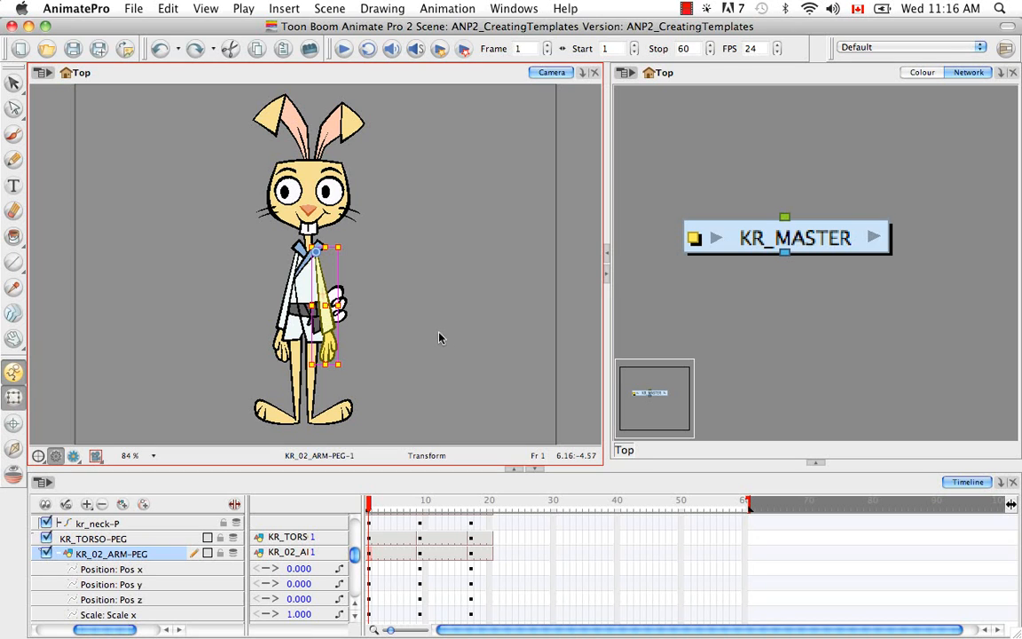
{"action": "key", "text": "alt+Up"}
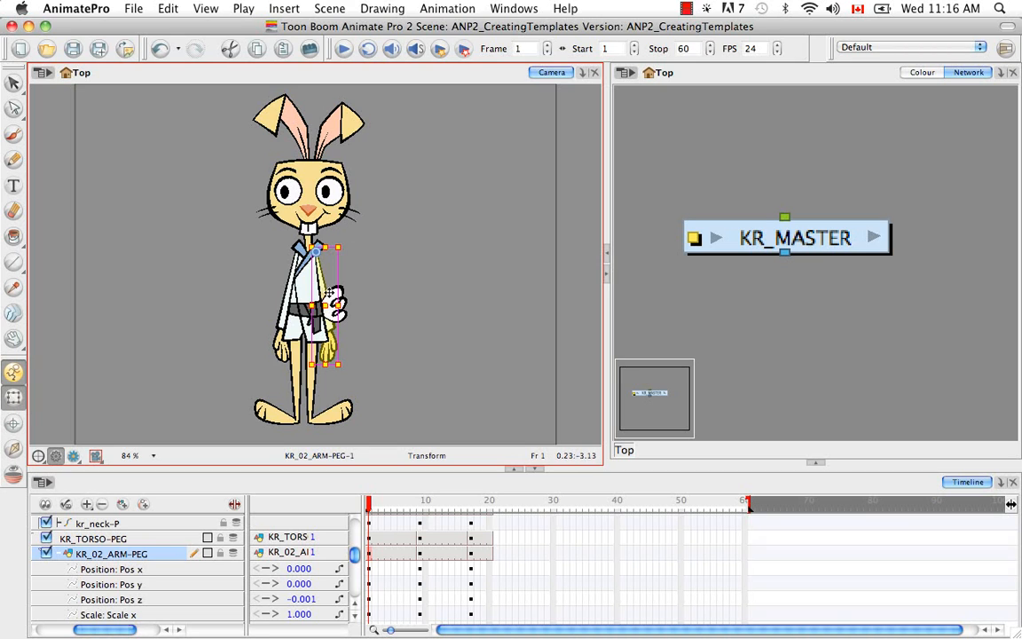
{"action": "left_click", "coordinate": [374, 289]}
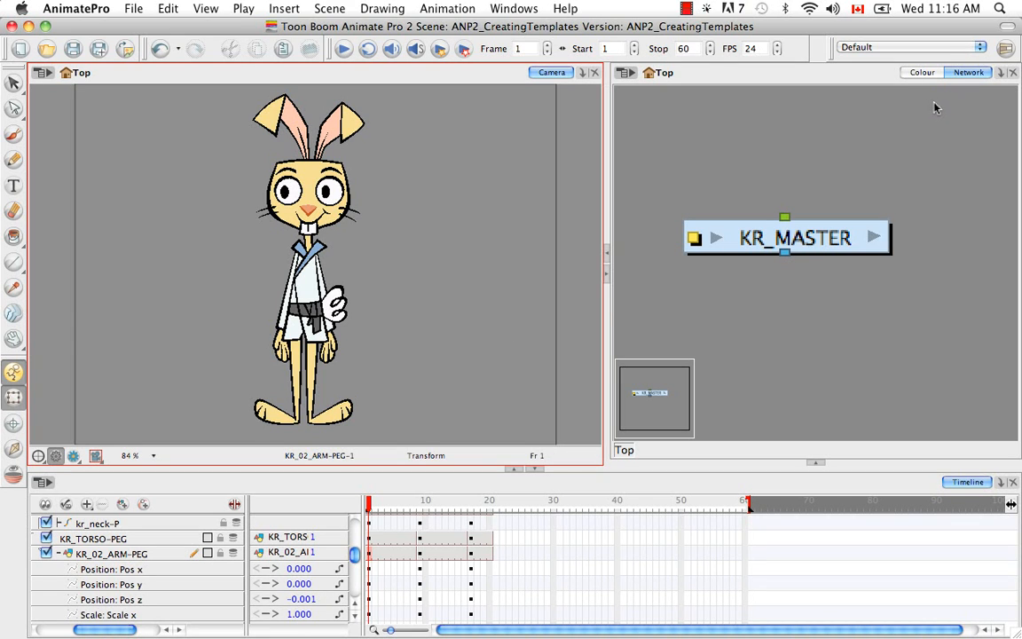
Add a Top view beside the Network view and examine the nudged arm's depth against the other layers up close.
{"action": "left_click", "coordinate": [1000, 74]}
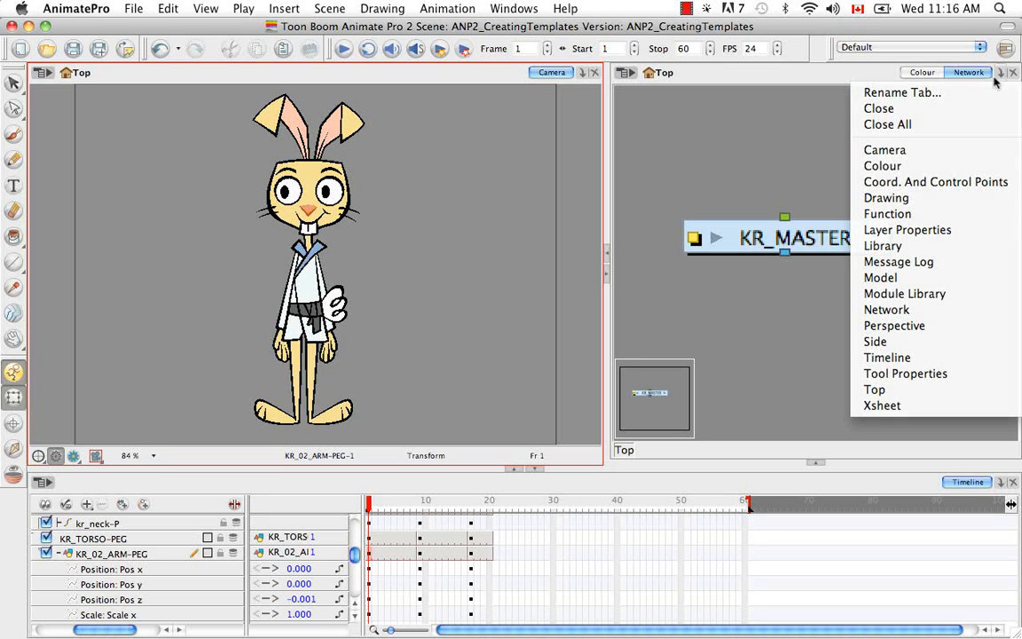
{"action": "left_click", "coordinate": [894, 391]}
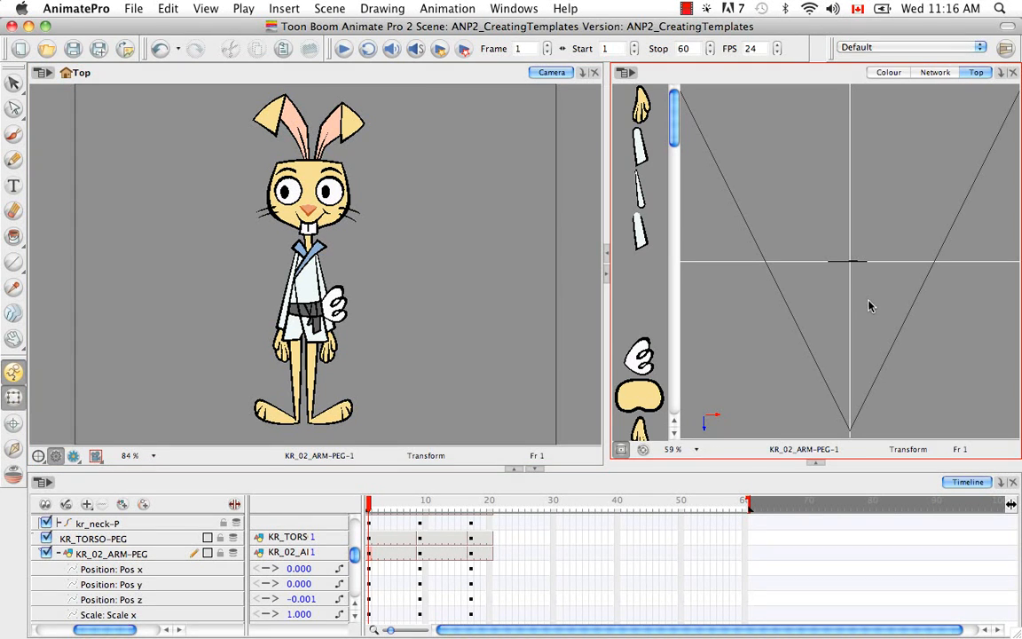
{"action": "key", "text": "super+equal"}
{"action": "key", "text": "super+equal"}
{"action": "key", "text": "super+equal"}
{"action": "key", "text": "super+equal"}
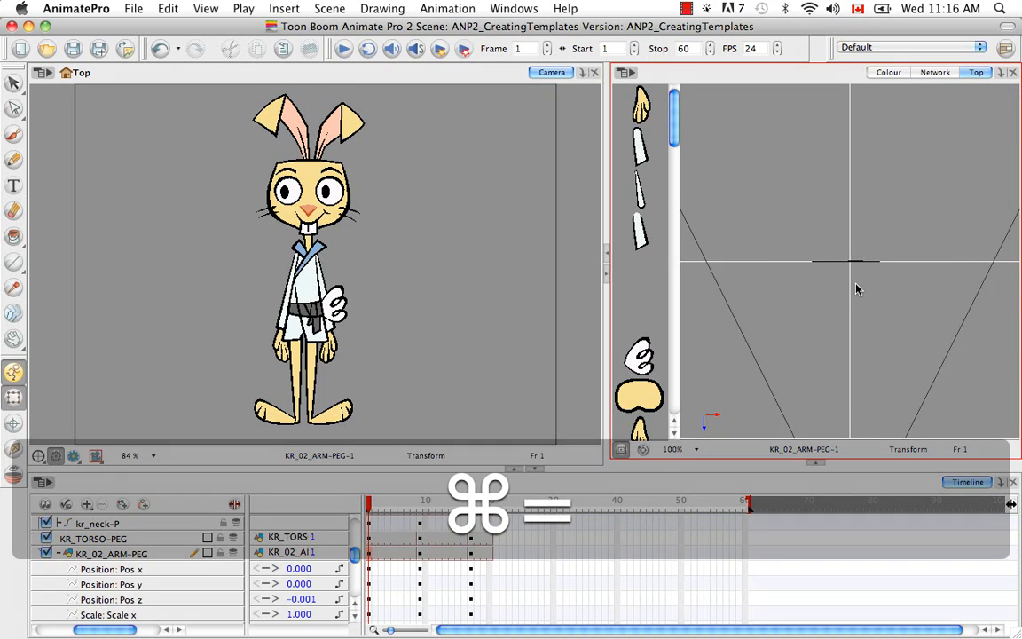
{"action": "key", "text": "super+equal"}
{"action": "key", "text": "super+equal"}
{"action": "key", "text": "super+equal"}
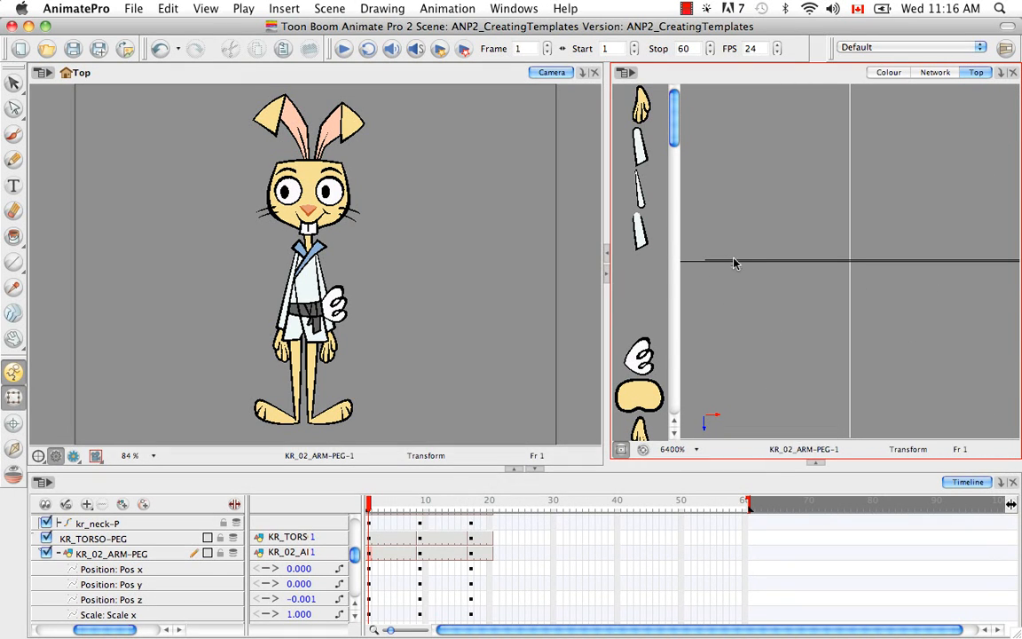
{"action": "left_click", "coordinate": [737, 261]}
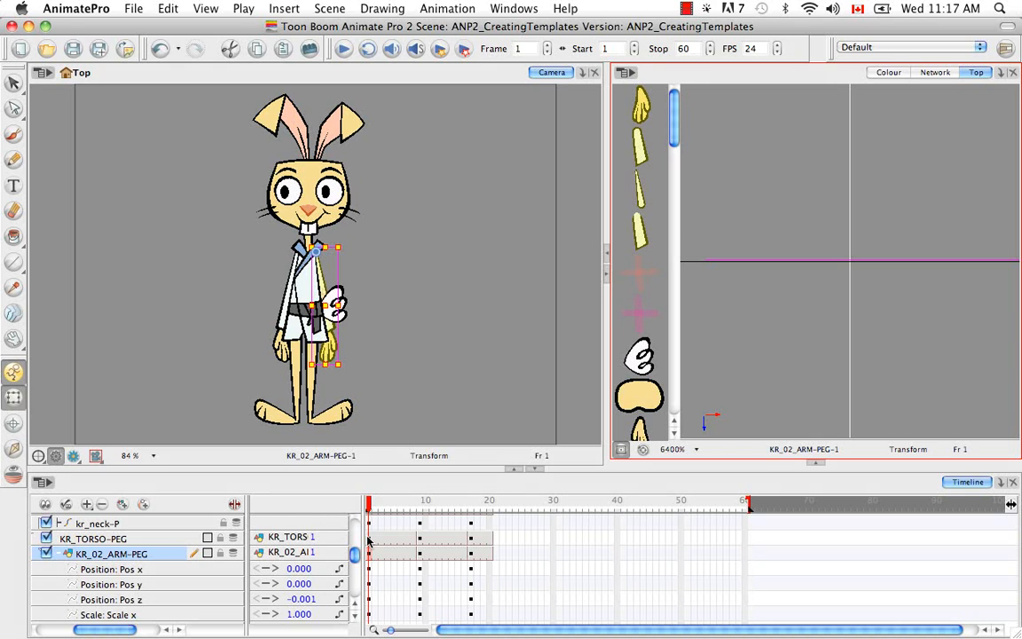
{"action": "left_click", "coordinate": [796, 329]}
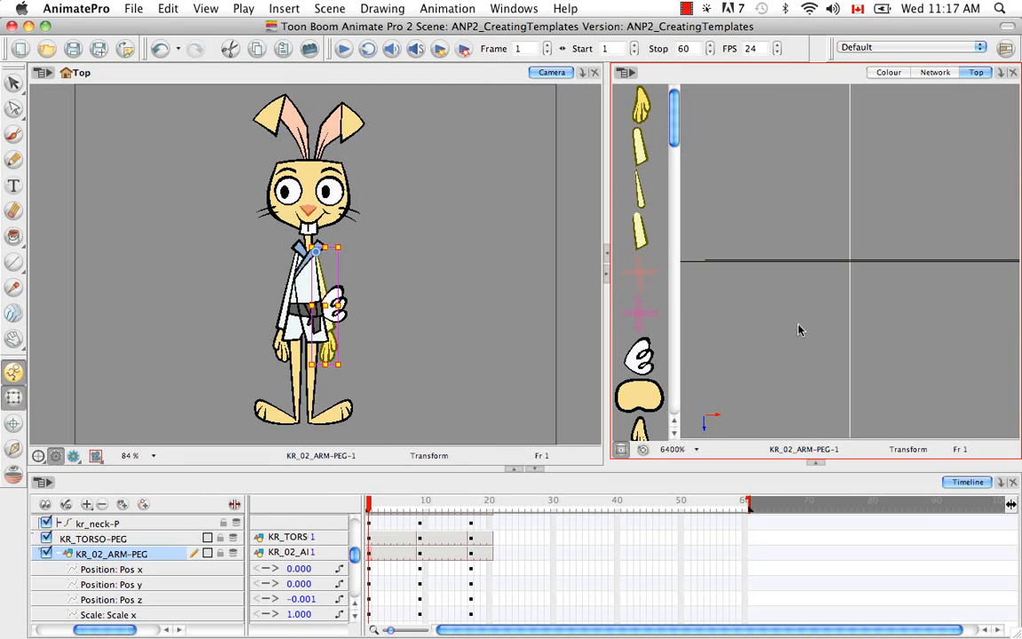
{"action": "key", "text": "super+minus"}
{"action": "key", "text": "super+minus"}
{"action": "key", "text": "super+minus"}
{"action": "key", "text": "super+minus"}
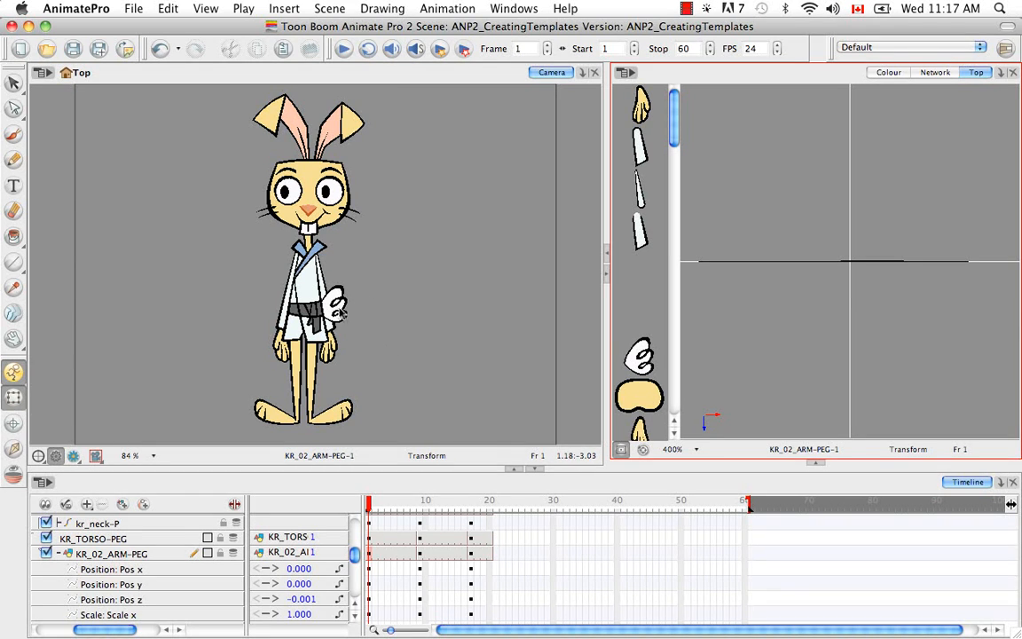
Select the rabbit's tail, collapse the KR_02_ARM-PEG parameters and locate the kr_tail layer in the timeline.
{"action": "left_click", "coordinate": [335, 307]}
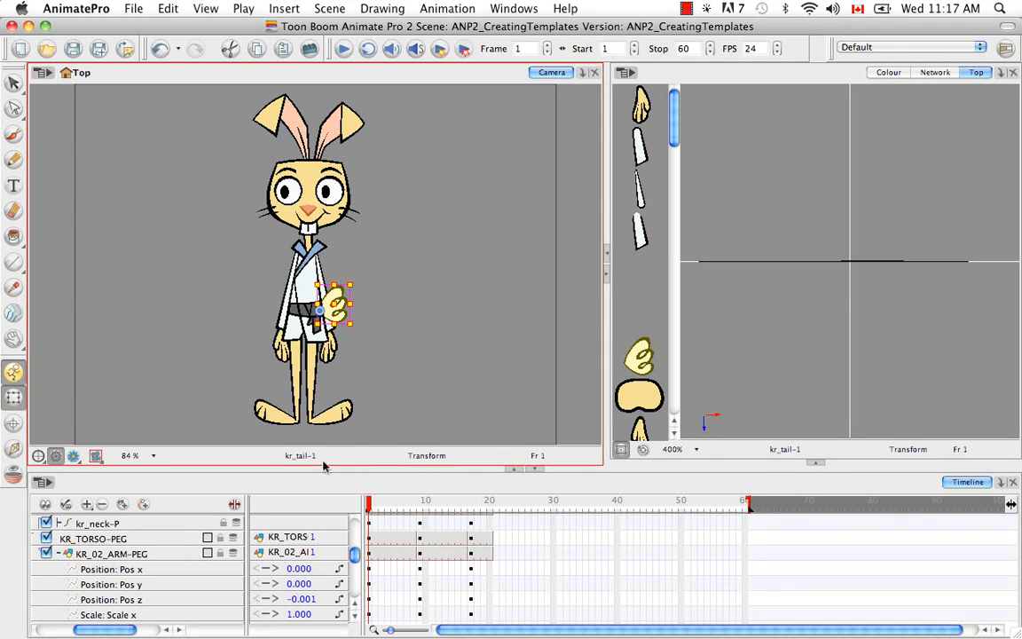
{"action": "left_click", "coordinate": [60, 553]}
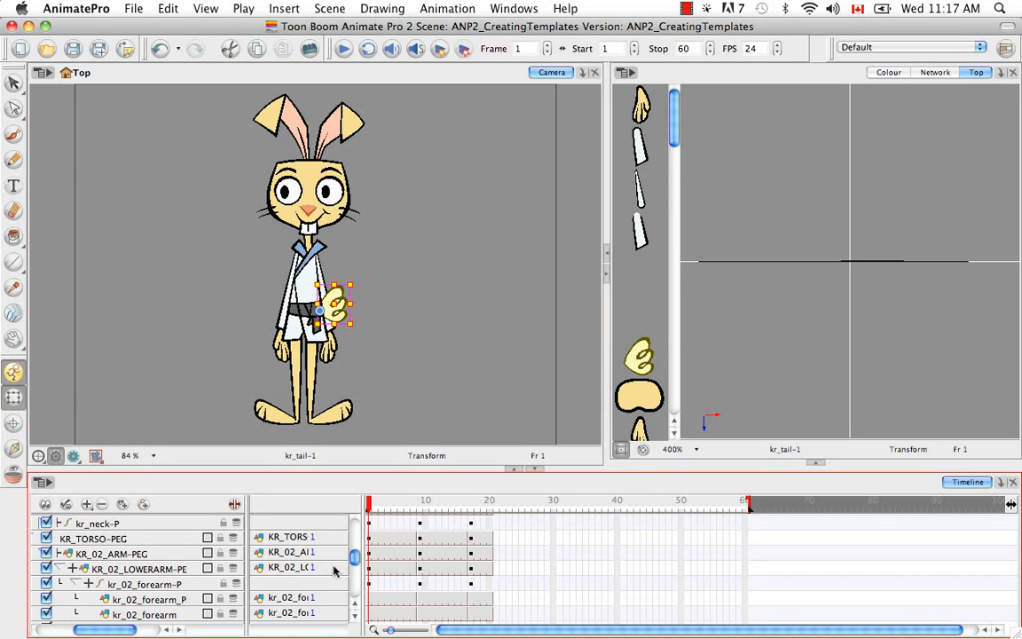
{"action": "scroll", "coordinate": [354, 555], "scroll_direction": "up", "scroll_amount": 3}
{"action": "left_click_drag", "start_coordinate": [356, 548], "coordinate": [353, 575]}
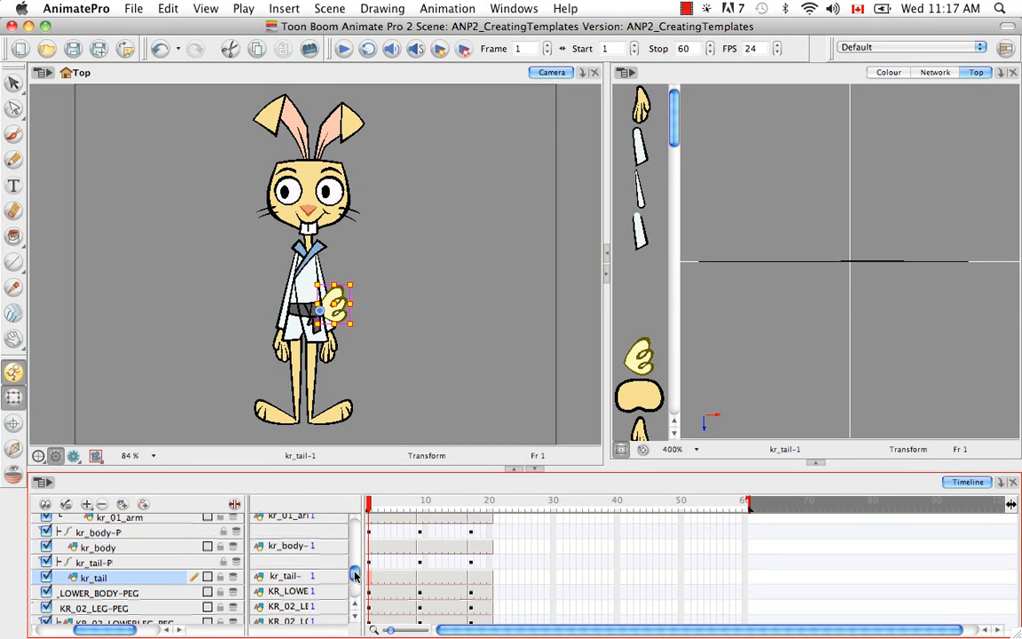
{"action": "left_click_drag", "start_coordinate": [110, 629], "coordinate": [93, 630]}
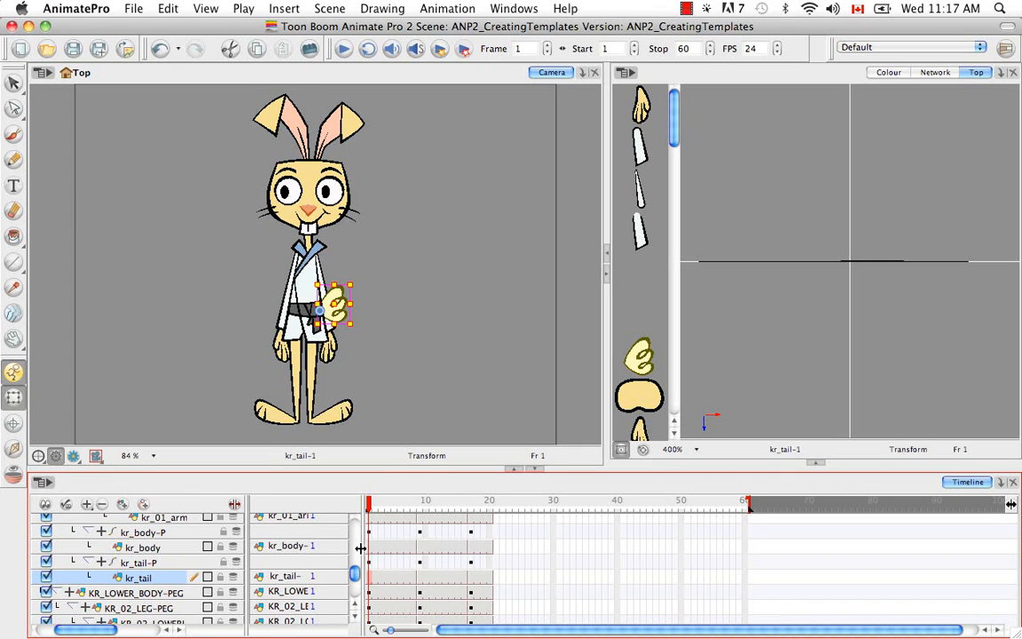
Select the tail's parent peg kr_tail-P and expand its function parameters.
{"action": "key", "text": "b"}
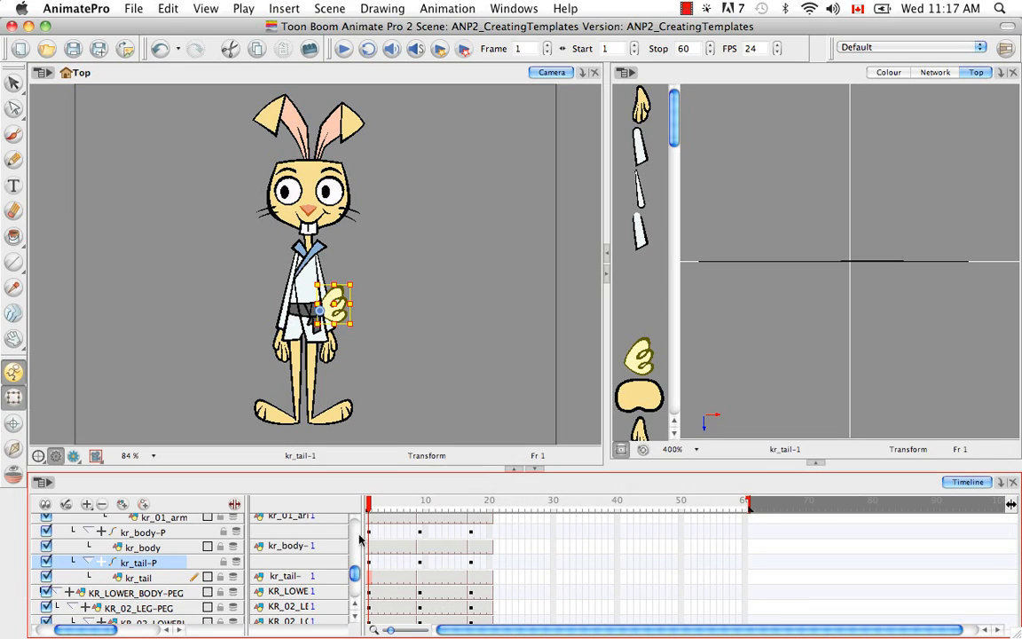
{"action": "left_click", "coordinate": [97, 563]}
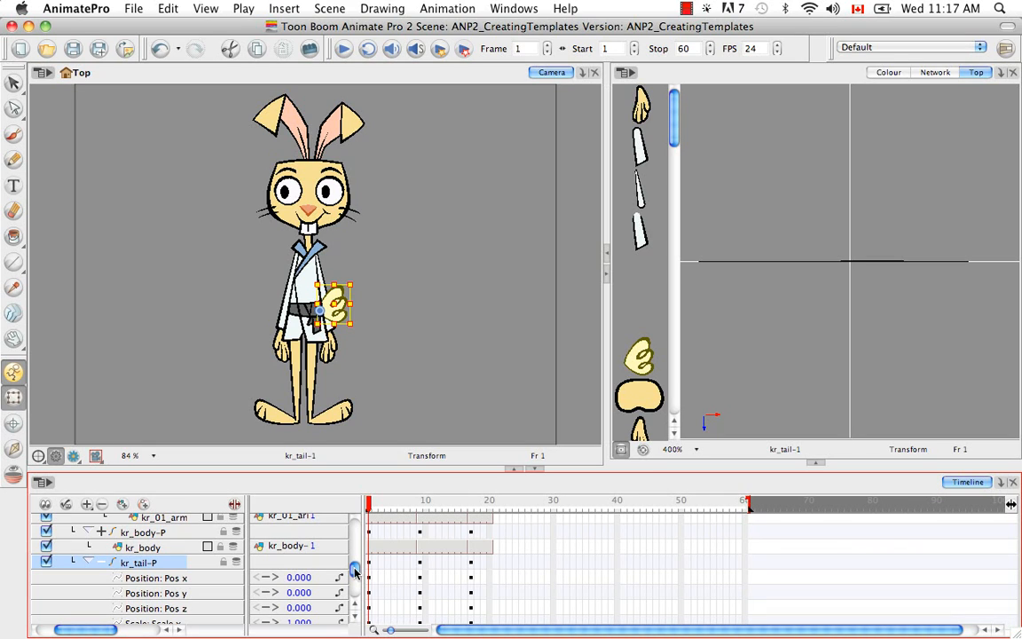
{"action": "scroll", "coordinate": [354, 572], "scroll_direction": "down", "scroll_amount": 2}
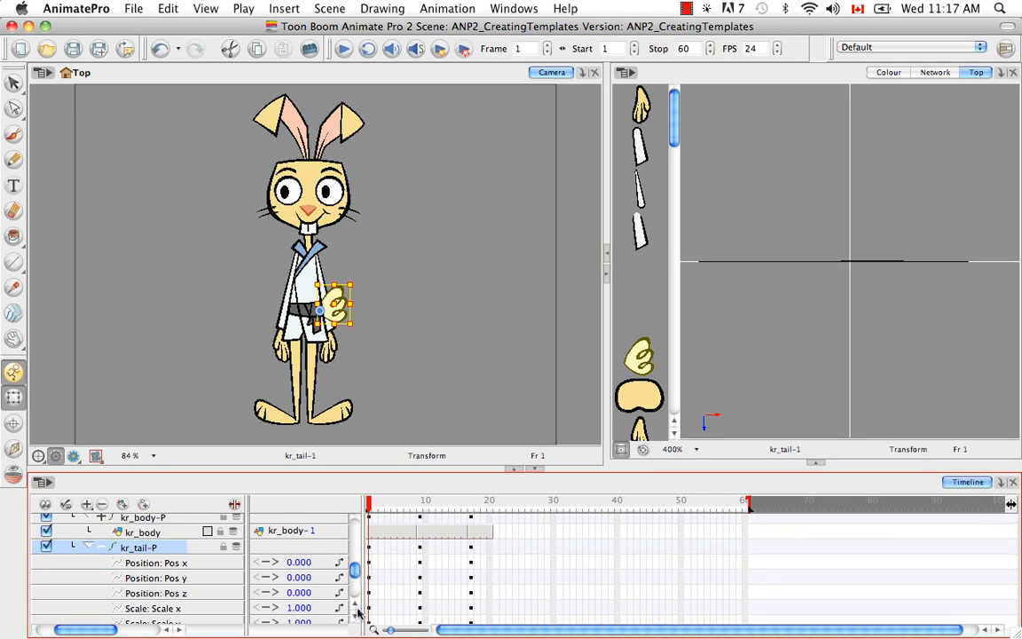
{"action": "left_click", "coordinate": [355, 617]}
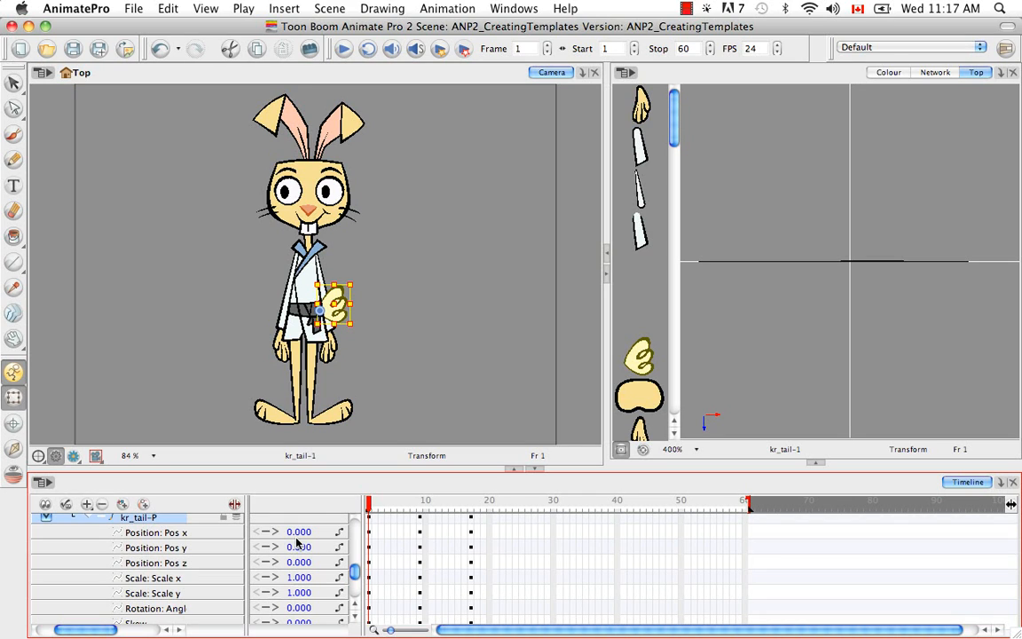
Nudge kr_tail-P behind the arm at frame 1, to a Z position of -0.001.
{"action": "left_click", "coordinate": [364, 458]}
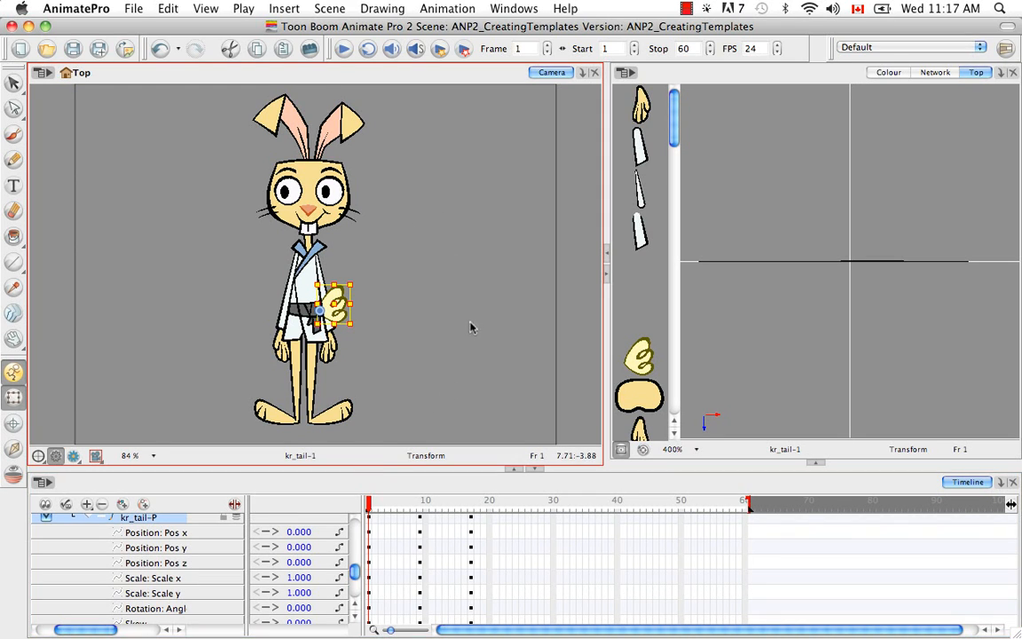
{"action": "key", "text": "alt"}
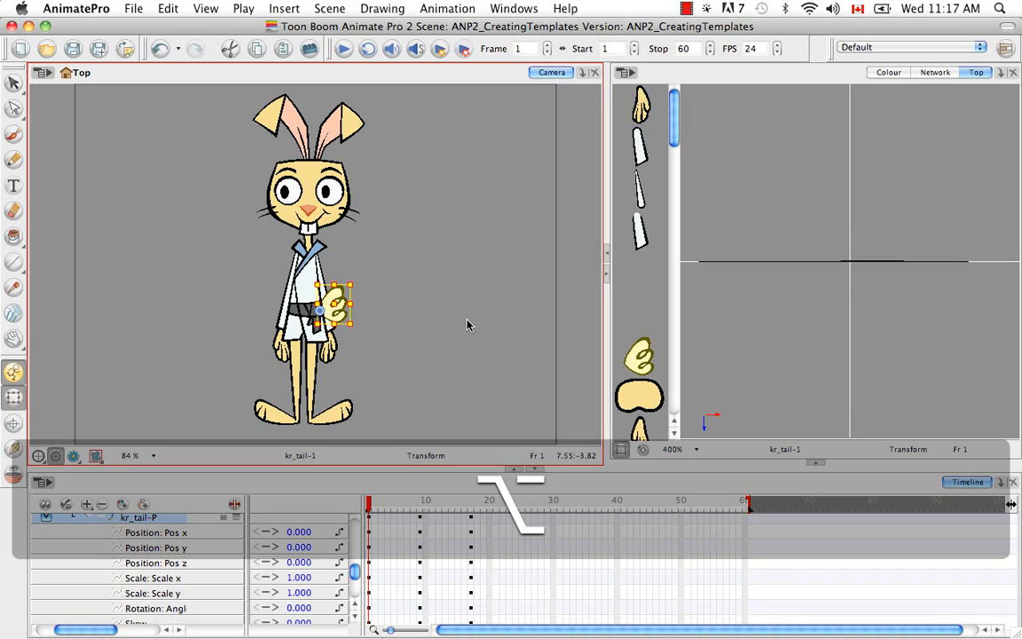
{"action": "key", "text": "alt+Up"}
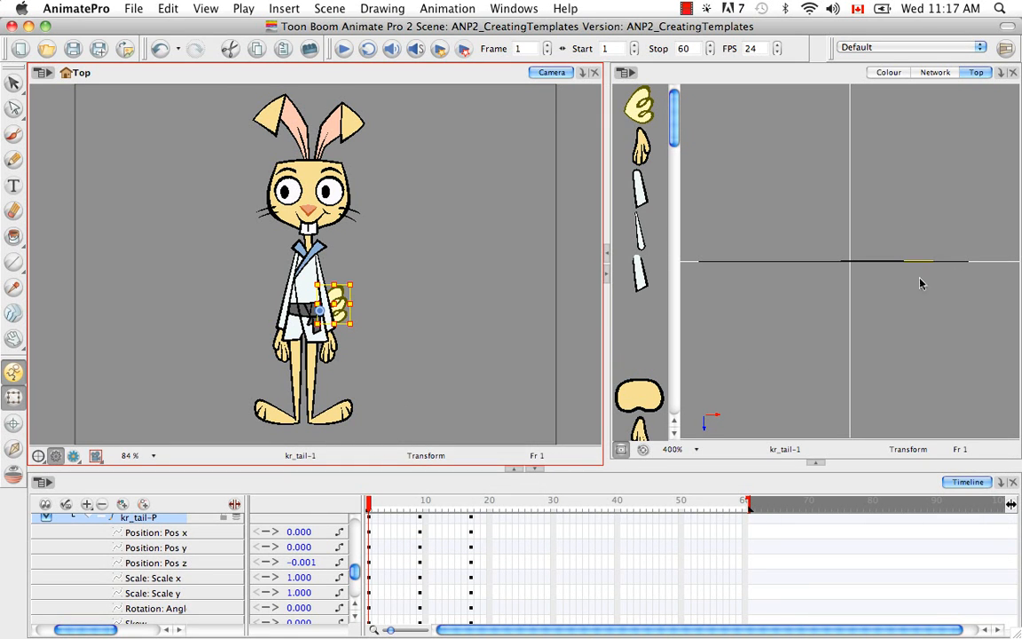
Examine the tail's nudged depth against the other layers up close in the Top view.
{"action": "left_click", "coordinate": [918, 325]}
{"action": "key", "text": "super+equal"}
{"action": "key", "text": "super+equal"}
{"action": "key", "text": "super+equal"}
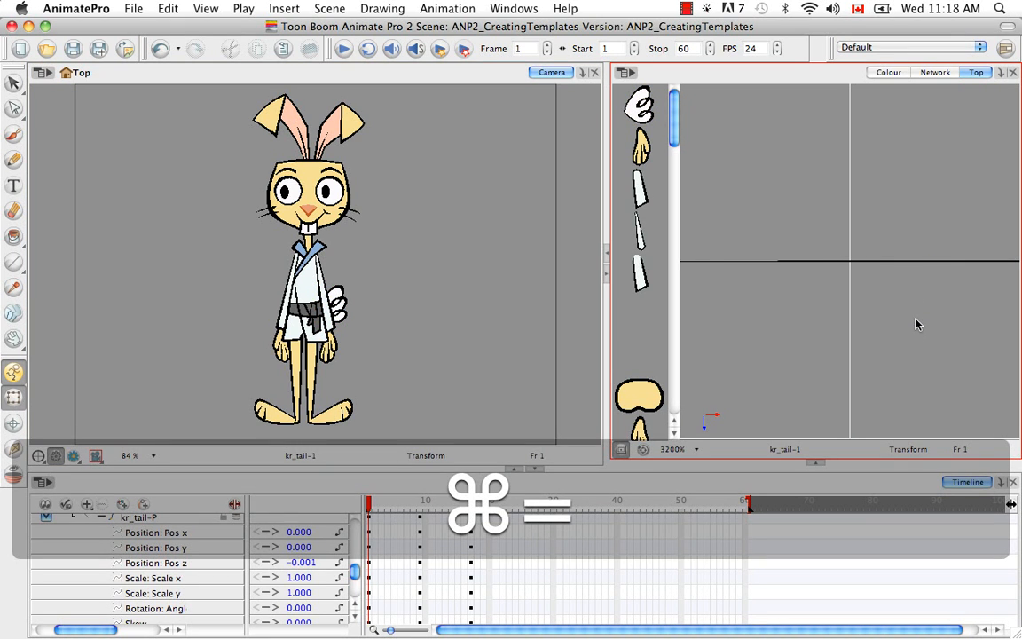
{"action": "key", "text": "space"}
{"action": "left_click_drag", "start_coordinate": [885, 290], "coordinate": [831, 312]}
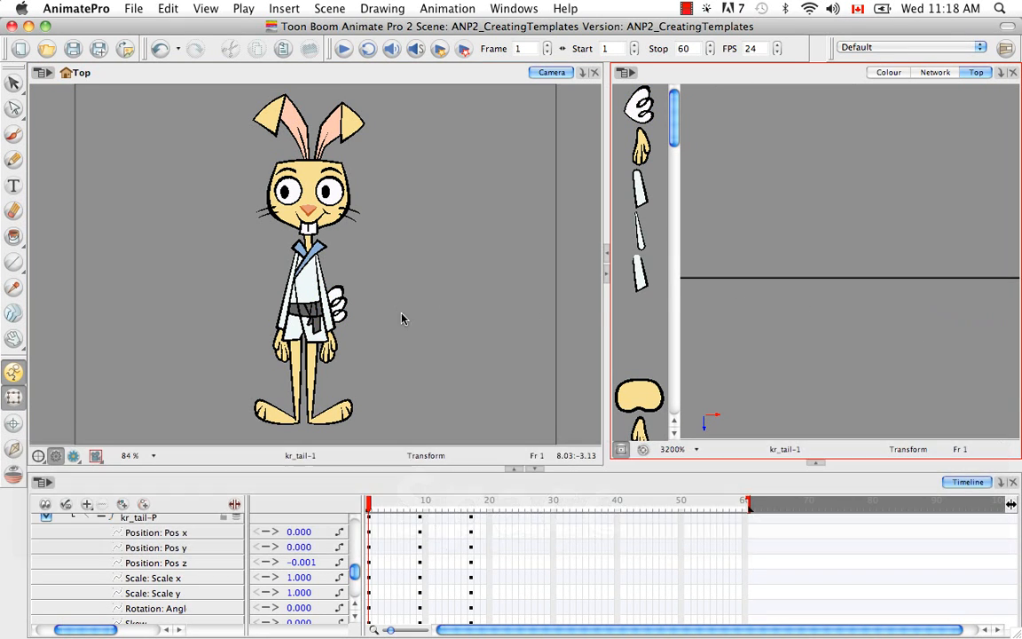
{"action": "left_click", "coordinate": [337, 302]}
{"action": "key", "text": "space"}
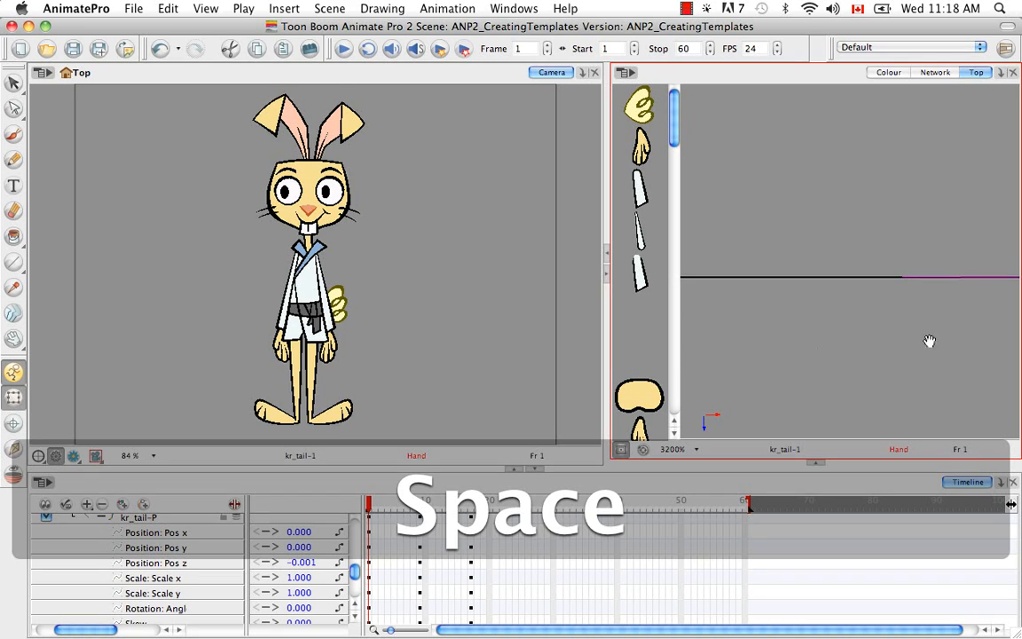
{"action": "left_click_drag", "start_coordinate": [873, 351], "coordinate": [780, 357]}
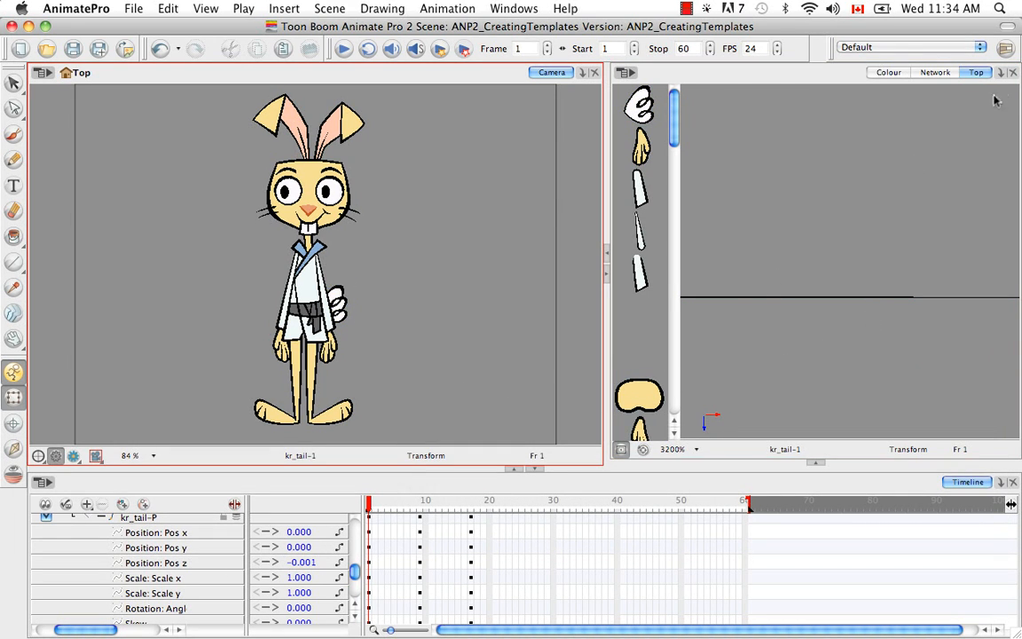
Bring back the Network view and tidy the timeline by collapsing kr_tail-P's functions and hiding the parameters column.
{"action": "left_click", "coordinate": [935, 72]}
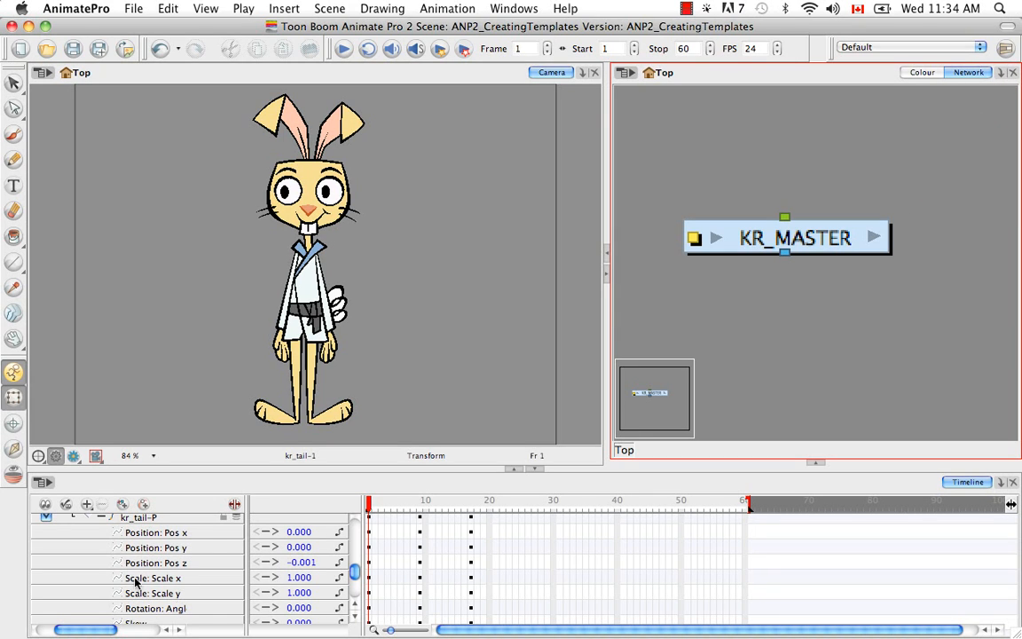
{"action": "left_click", "coordinate": [102, 517]}
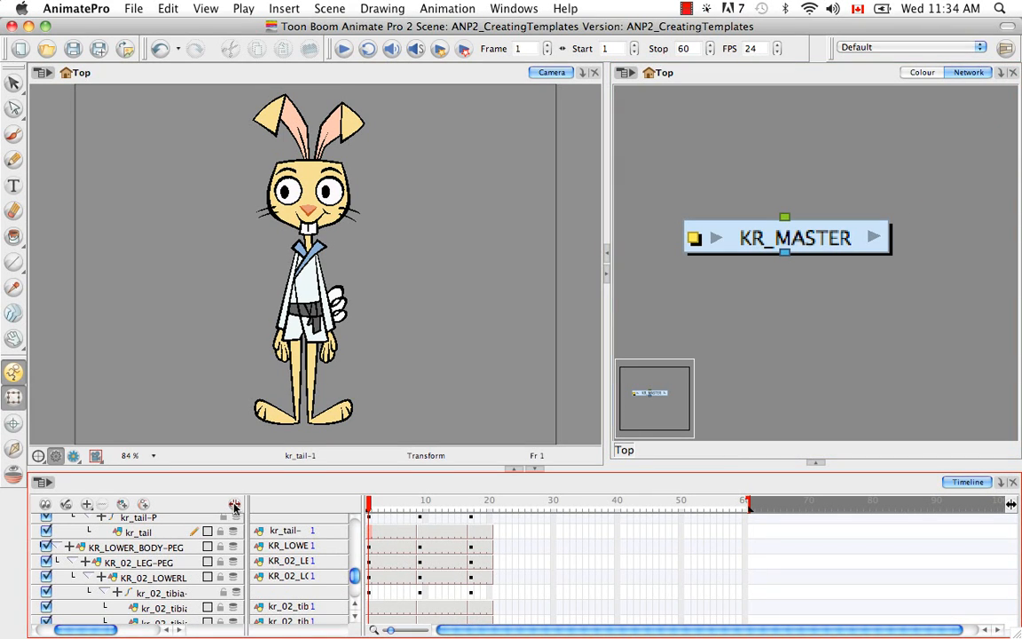
{"action": "left_click", "coordinate": [234, 505]}
{"action": "left_click_drag", "start_coordinate": [238, 577], "coordinate": [237, 521]}
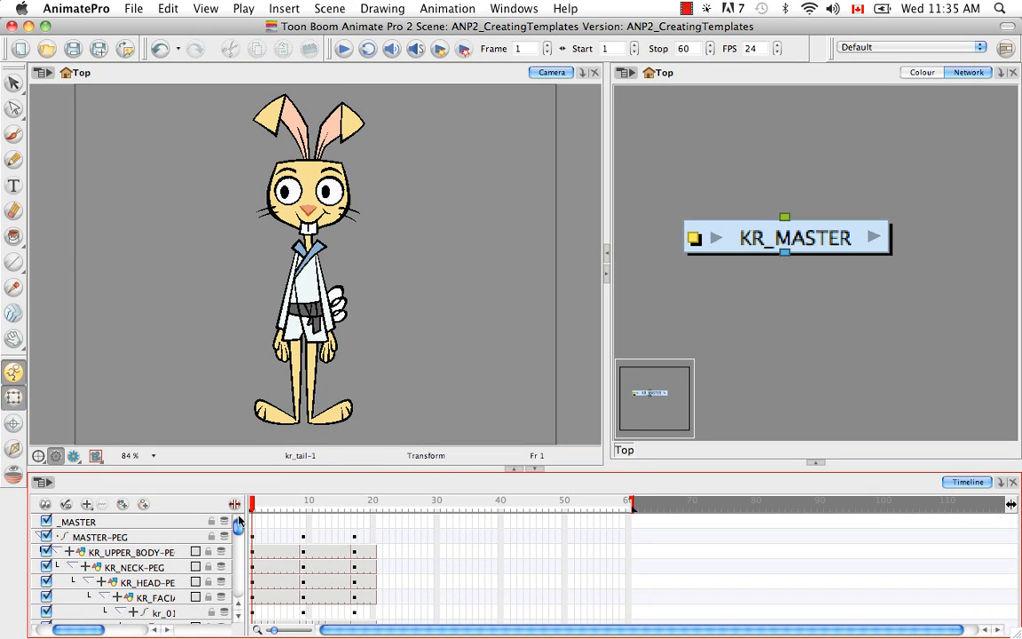
{"action": "left_click_drag", "start_coordinate": [84, 629], "coordinate": [68, 629]}
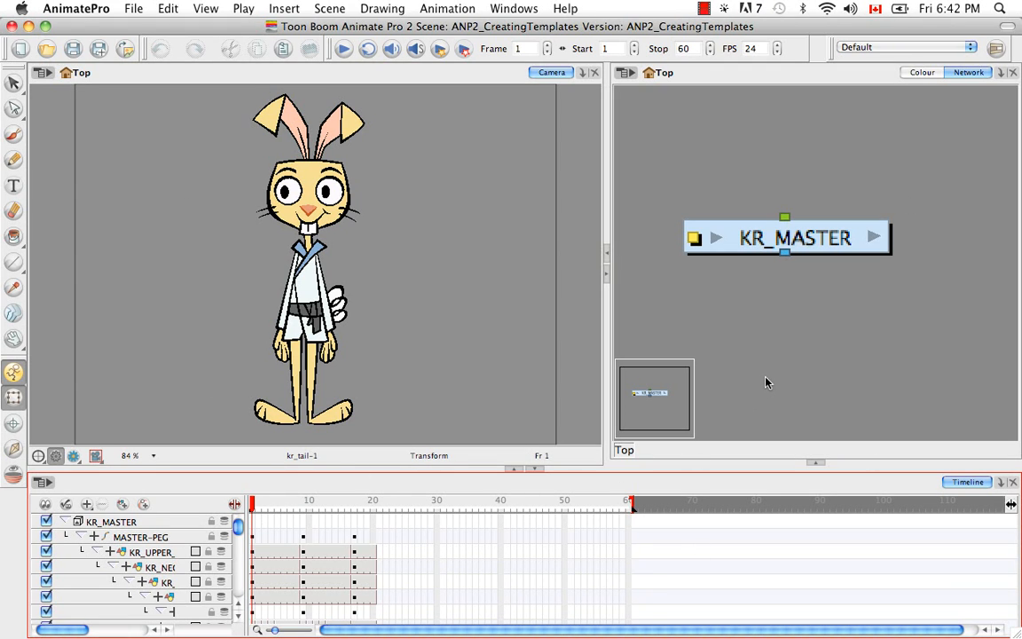
Show the Library and enable Right To Modify on the Animate Pro library.
{"action": "left_click", "coordinate": [815, 463]}
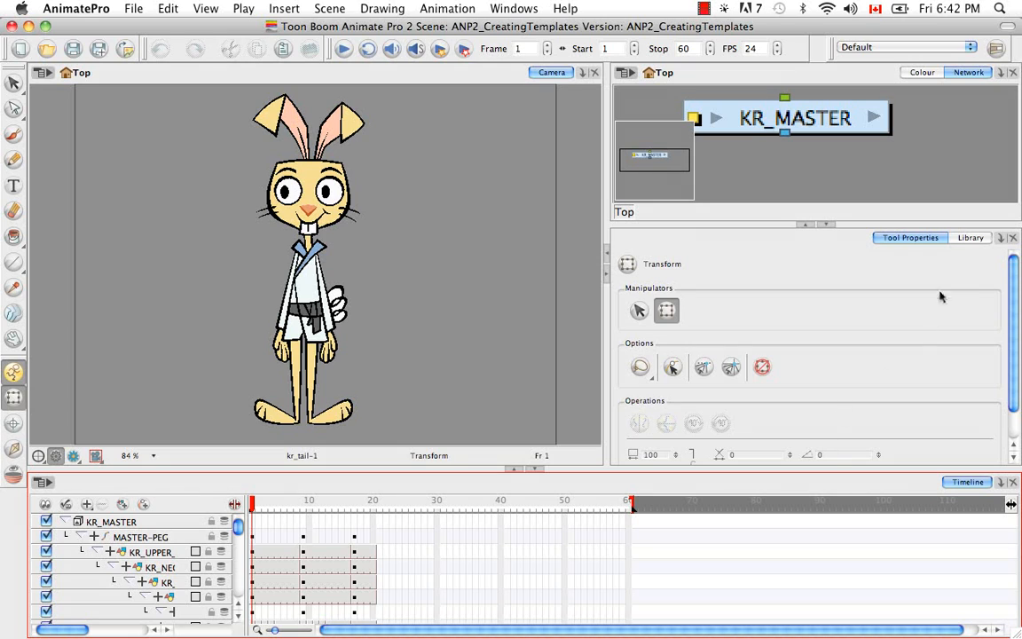
{"action": "left_click", "coordinate": [971, 237]}
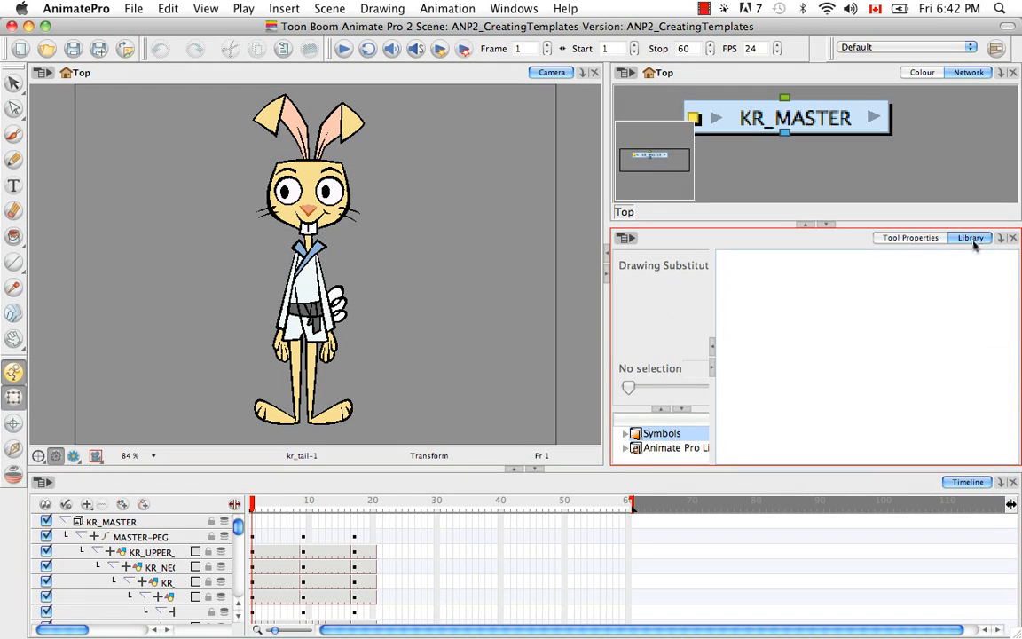
{"action": "left_click", "coordinate": [664, 451]}
{"action": "right_click", "coordinate": [664, 450]}
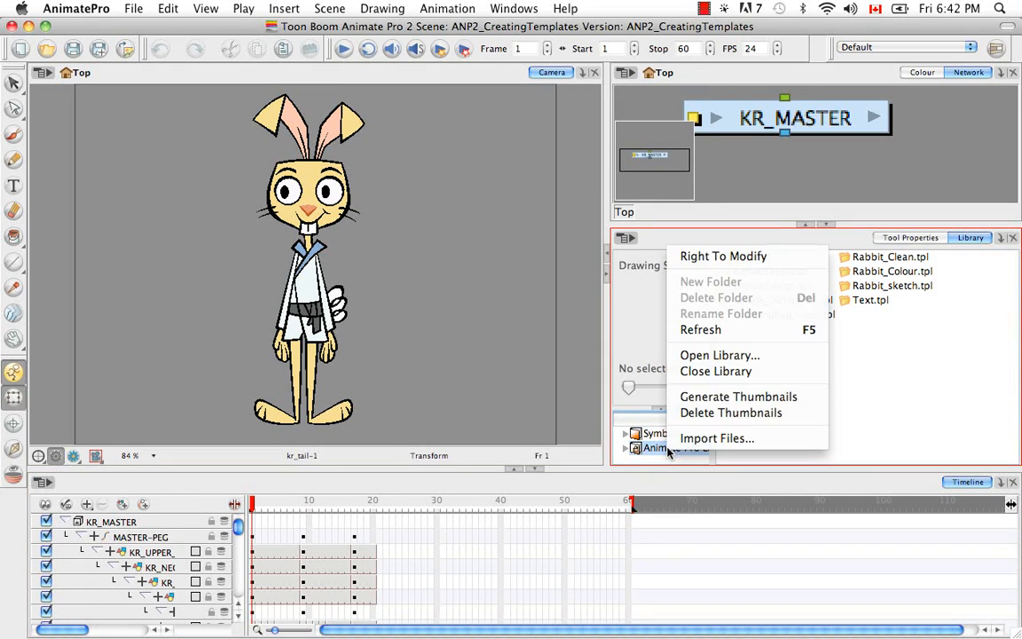
{"action": "left_click", "coordinate": [793, 257]}
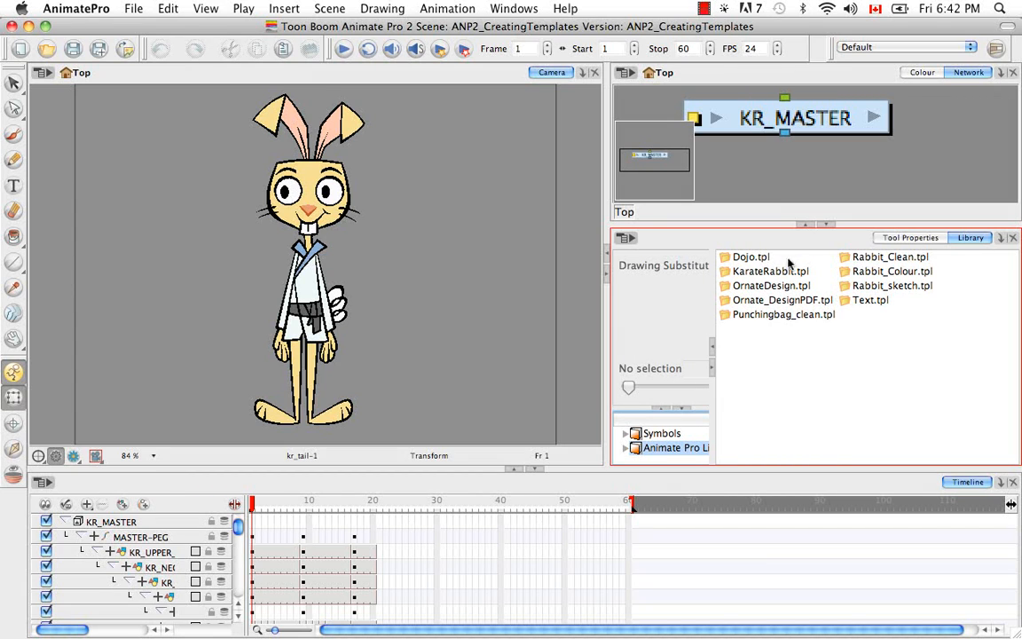
Create a new folder in the Animate Pro library and name it KarateRabbit.
{"action": "right_click", "coordinate": [638, 450]}
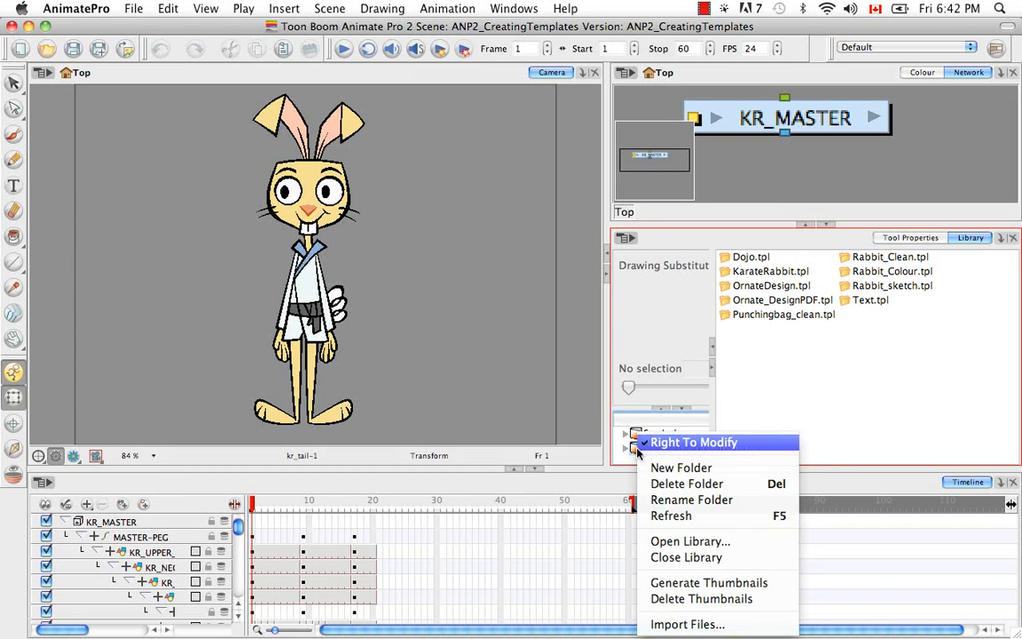
{"action": "left_click", "coordinate": [687, 465]}
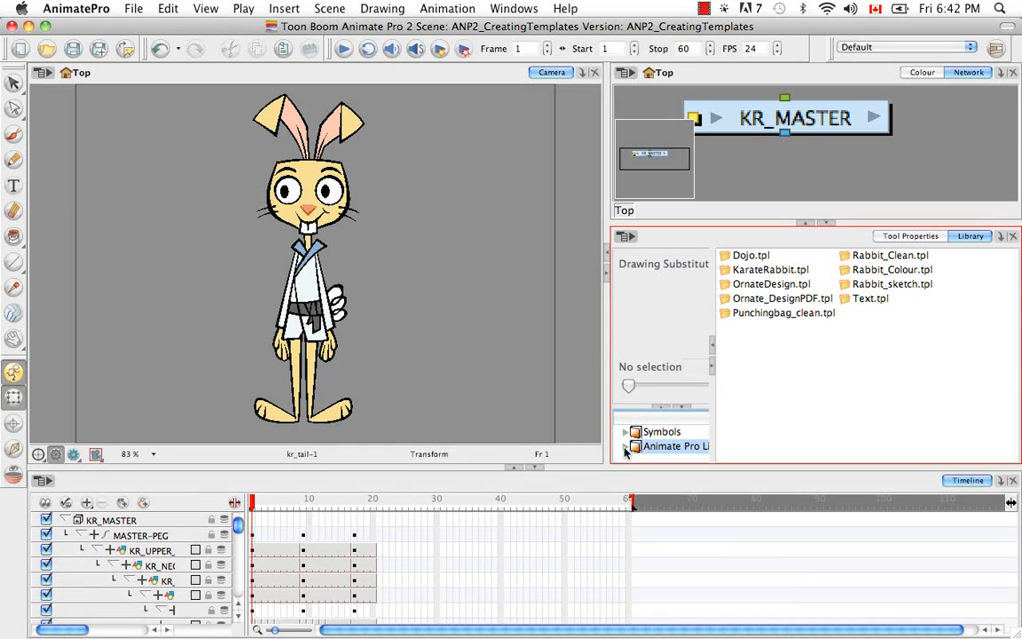
{"action": "left_click", "coordinate": [625, 447]}
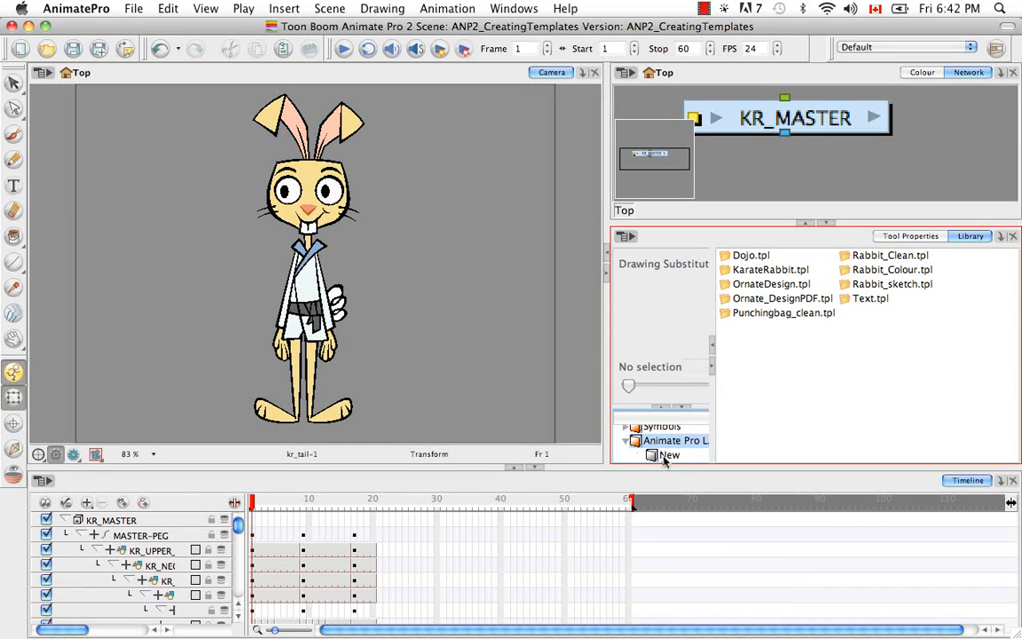
{"action": "left_click", "coordinate": [669, 455]}
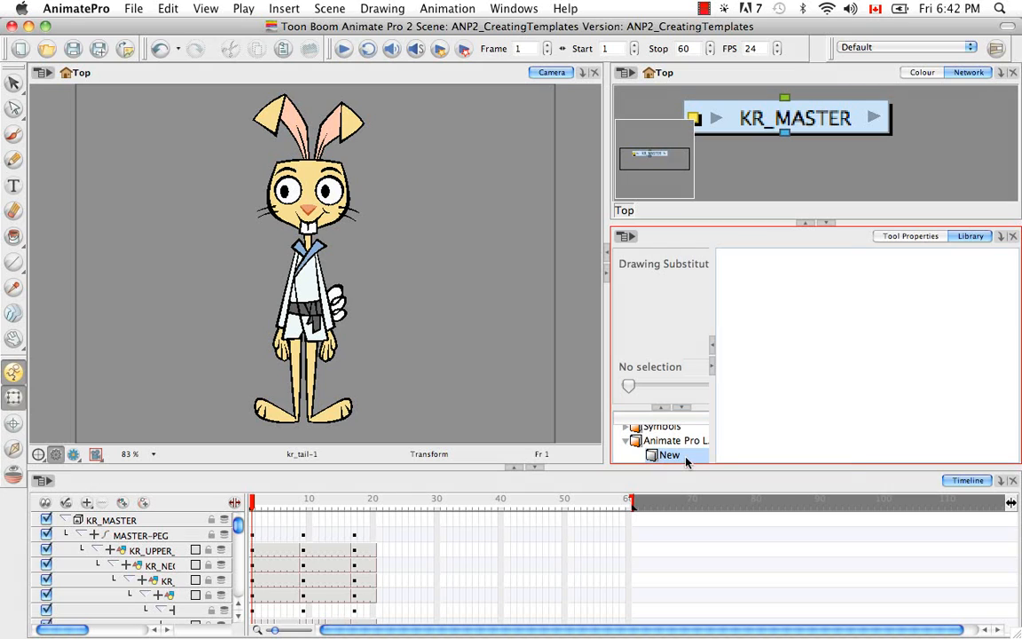
{"action": "right_click", "coordinate": [669, 455]}
{"action": "left_click", "coordinate": [710, 323]}
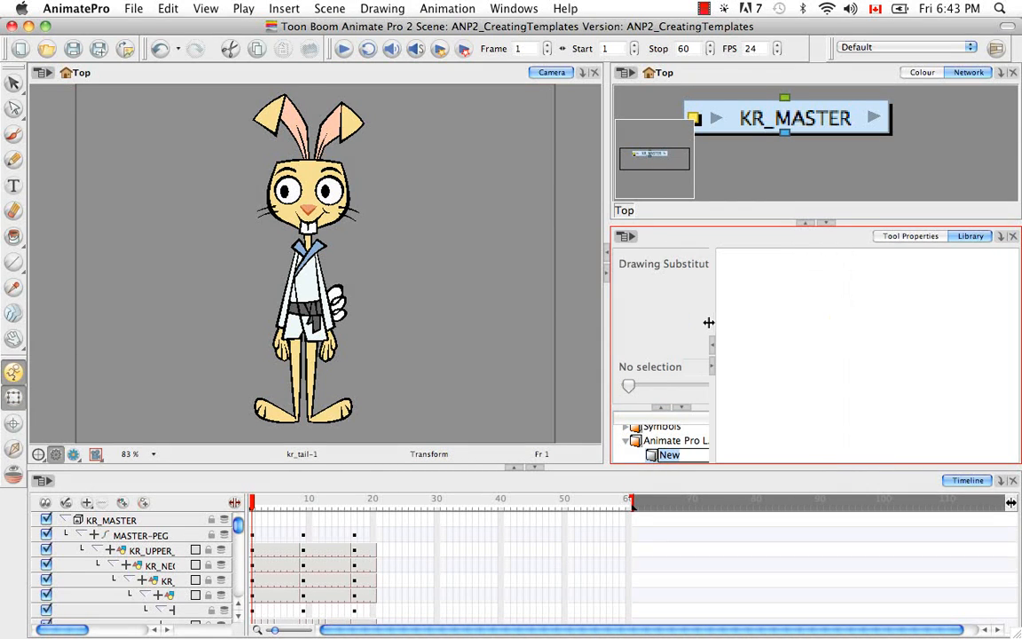
{"action": "key", "text": "BackSpace"}
{"action": "type", "text": "KarateRabb"}
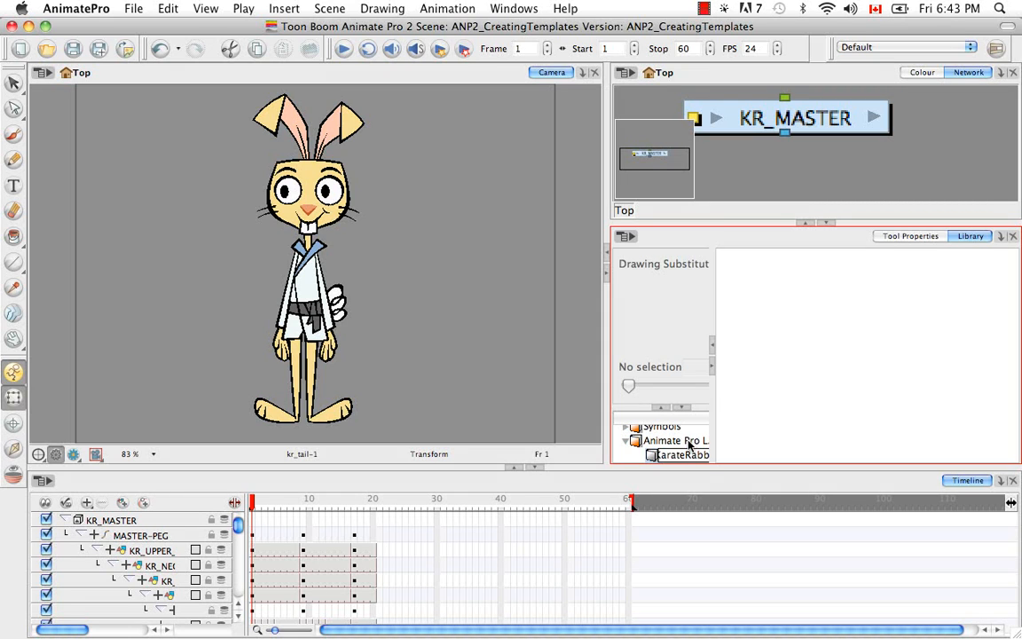
{"action": "key", "text": "Return"}
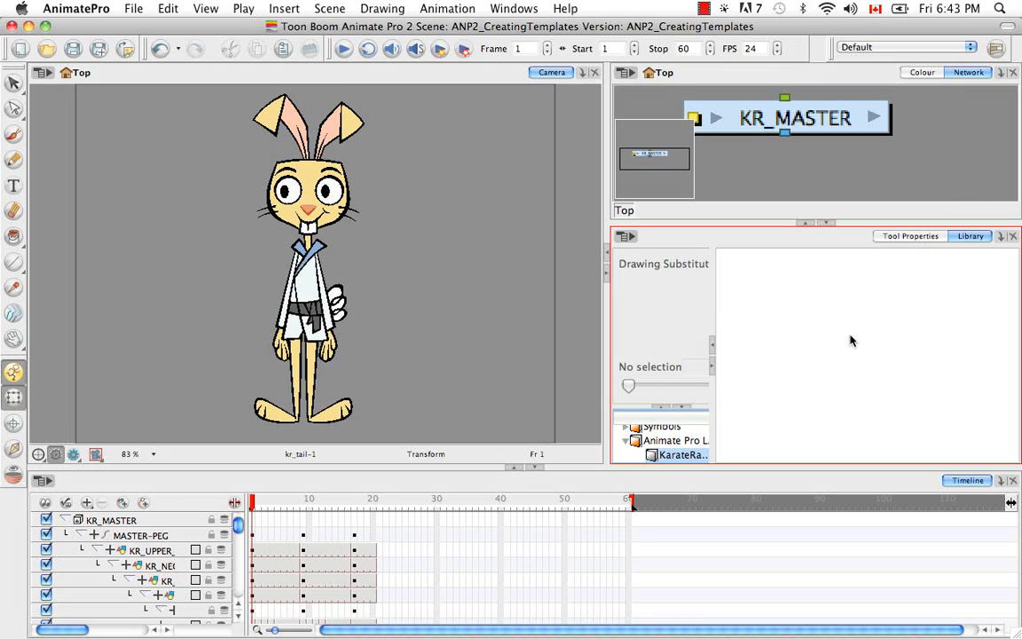
Copy the KR_MASTER group from the network and paste it as a template into the KarateRabbit library folder.
{"action": "left_click", "coordinate": [820, 118]}
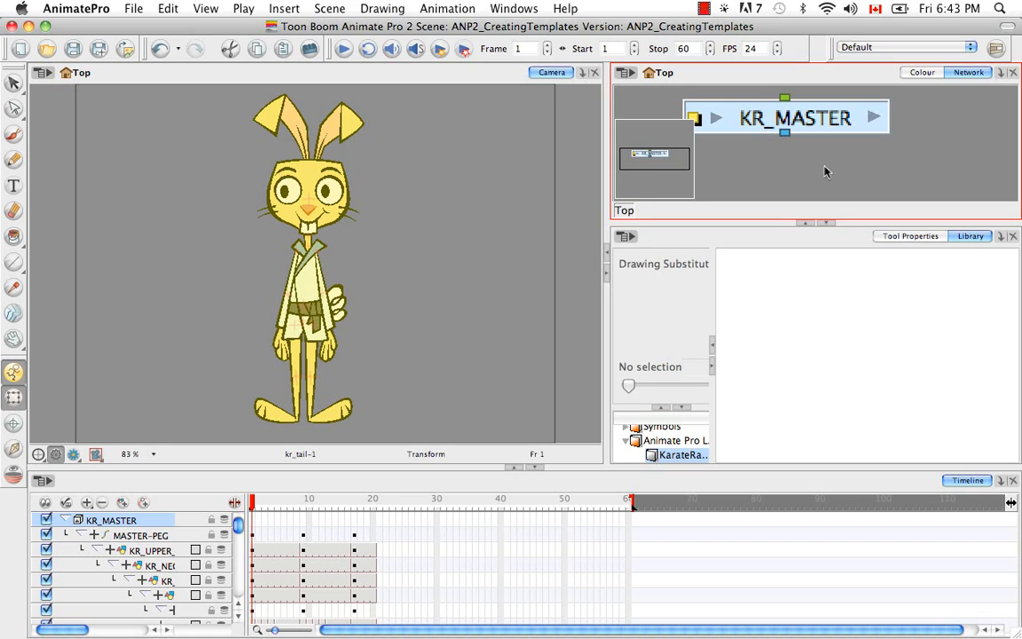
{"action": "key", "text": "super+c"}
{"action": "left_click", "coordinate": [829, 368]}
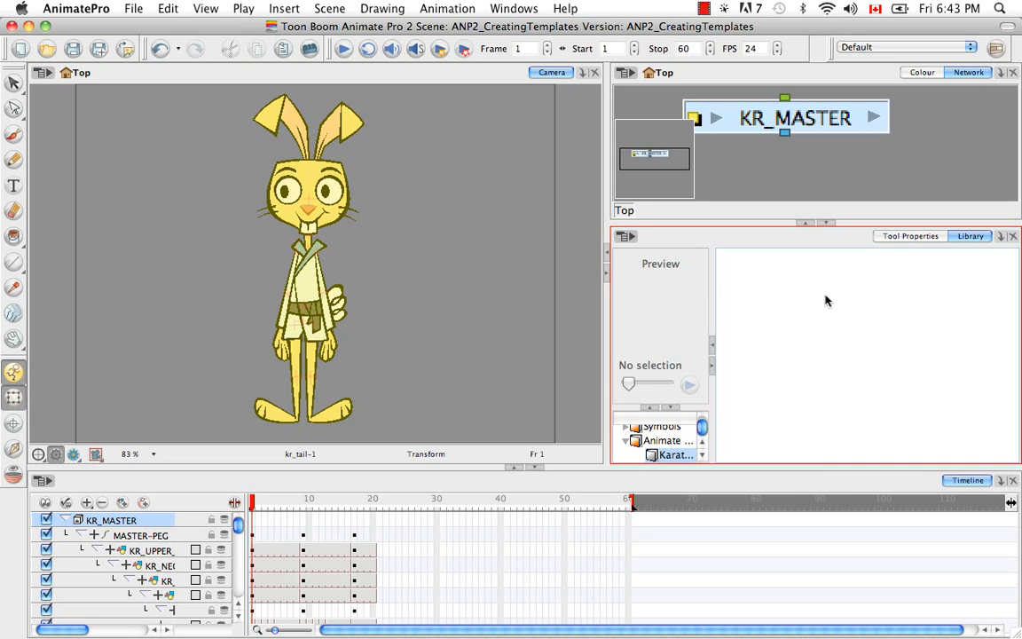
{"action": "key", "text": "super+v"}
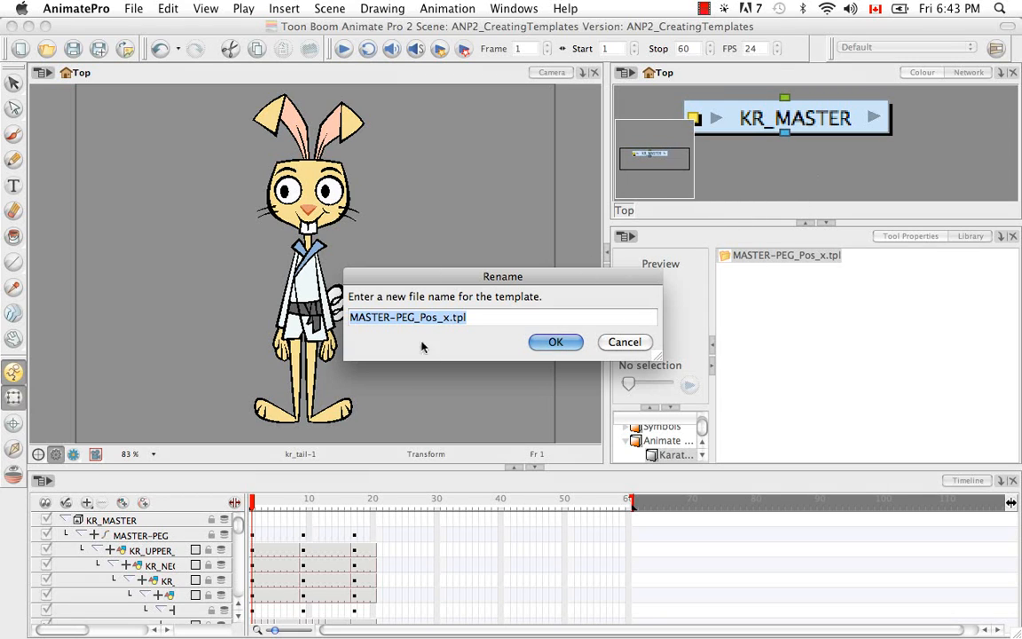
Name the new template KR_MASTER.tpl, keeping the .tpl extension.
{"action": "left_click", "coordinate": [451, 318]}
{"action": "key", "text": "BackSpace"}
{"action": "key", "text": "BackSpace"}
{"action": "key", "text": "BackSpace"}
{"action": "key", "text": "BackSpace"}
{"action": "key", "text": "BackSpace"}
{"action": "key", "text": "BackSpace"}
{"action": "key", "text": "BackSpace"}
{"action": "key", "text": "BackSpace"}
{"action": "key", "text": "BackSpace"}
{"action": "key", "text": "BackSpace"}
{"action": "key", "text": "BackSpace"}
{"action": "key", "text": "BackSpace"}
{"action": "key", "text": "BackSpace"}
{"action": "key", "text": "BackSpace"}
{"action": "key", "text": "BackSpace"}
{"action": "key", "text": "BackSpace"}
{"action": "type", "text": "KR_MA"}
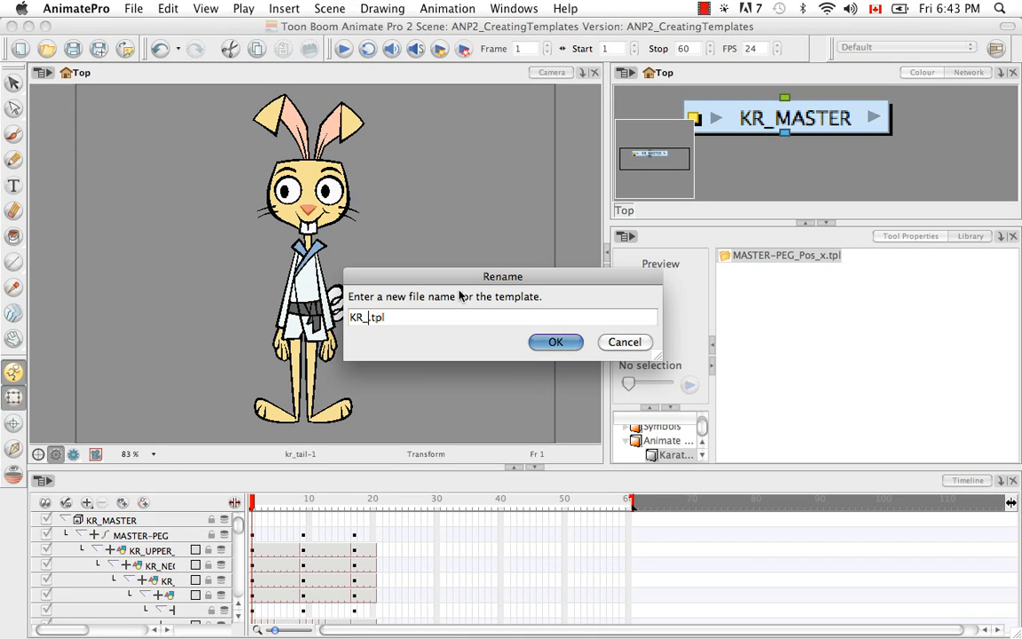
{"action": "type", "text": "STER"}
{"action": "left_click", "coordinate": [557, 347]}
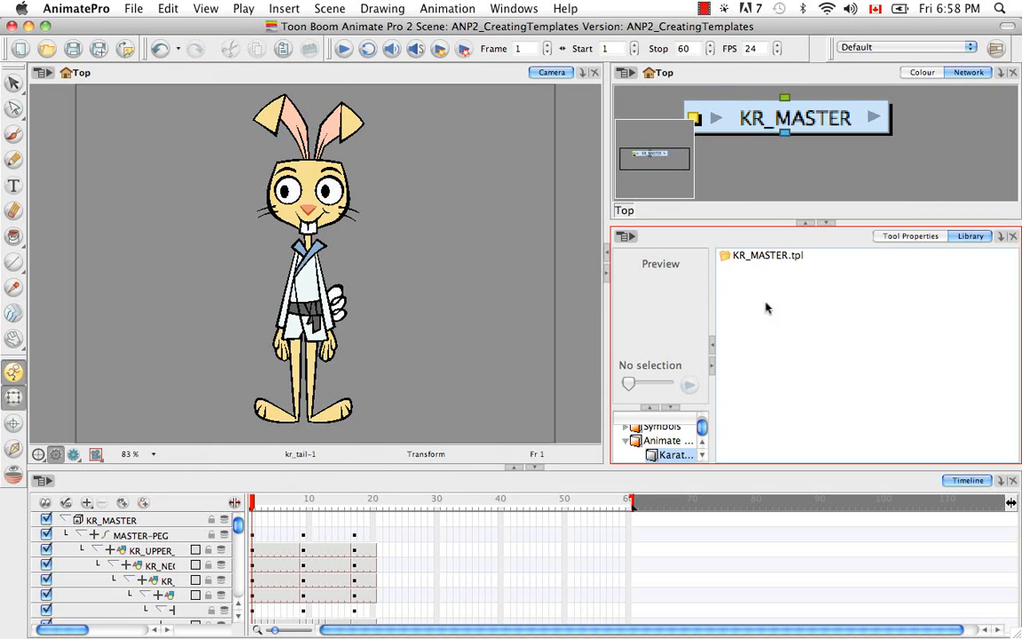
Duplicate the KR_MASTER.tpl template within the KarateRabbit library folder.
{"action": "left_click", "coordinate": [768, 256]}
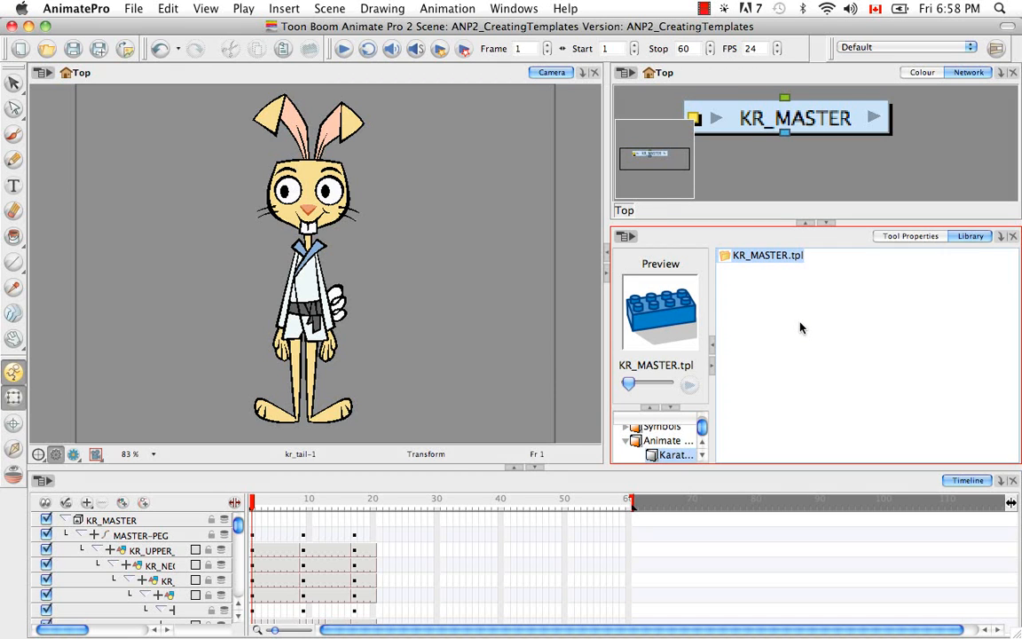
{"action": "key", "text": "super"}
{"action": "key", "text": "super+c"}
{"action": "left_click", "coordinate": [802, 331]}
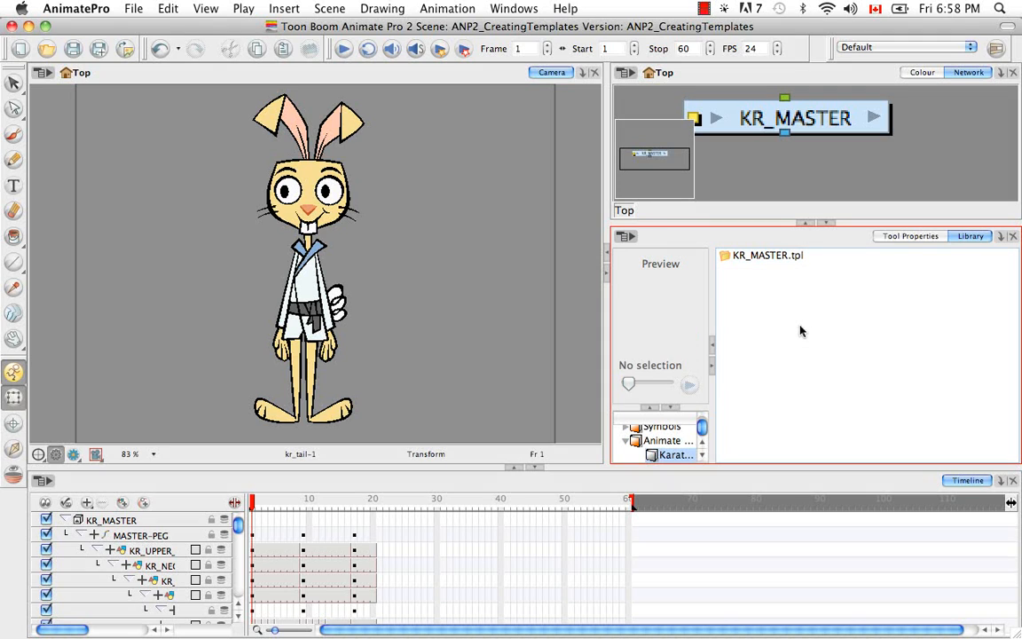
{"action": "key", "text": "super+v"}
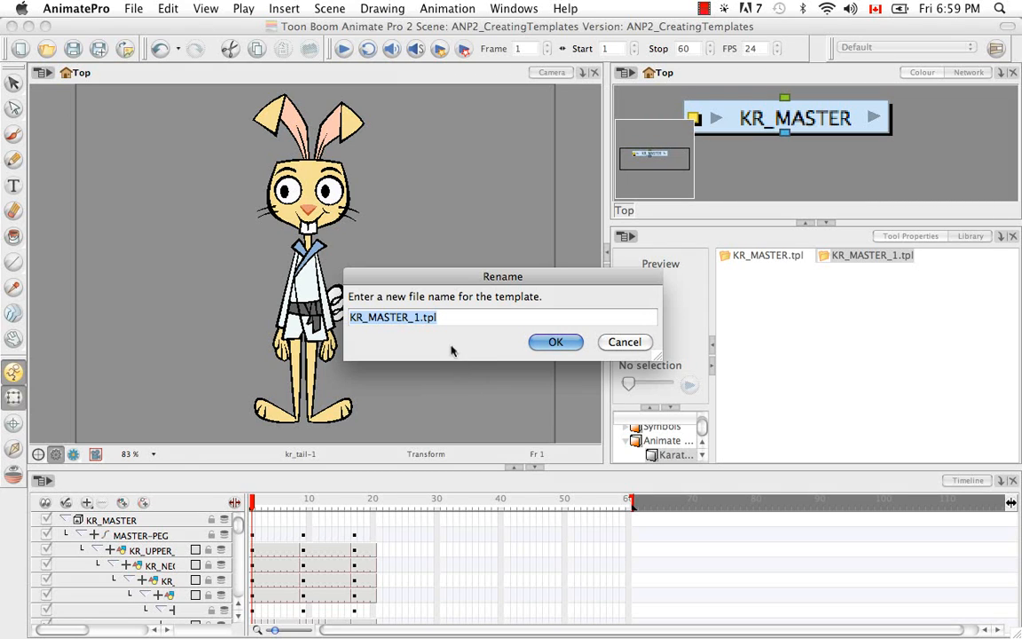
Name the duplicated template KR_FULLFRONT.tpl.
{"action": "left_click", "coordinate": [504, 325]}
{"action": "key", "text": "Left"}
{"action": "key", "text": "Left"}
{"action": "key", "text": "Left"}
{"action": "key", "text": "Left"}
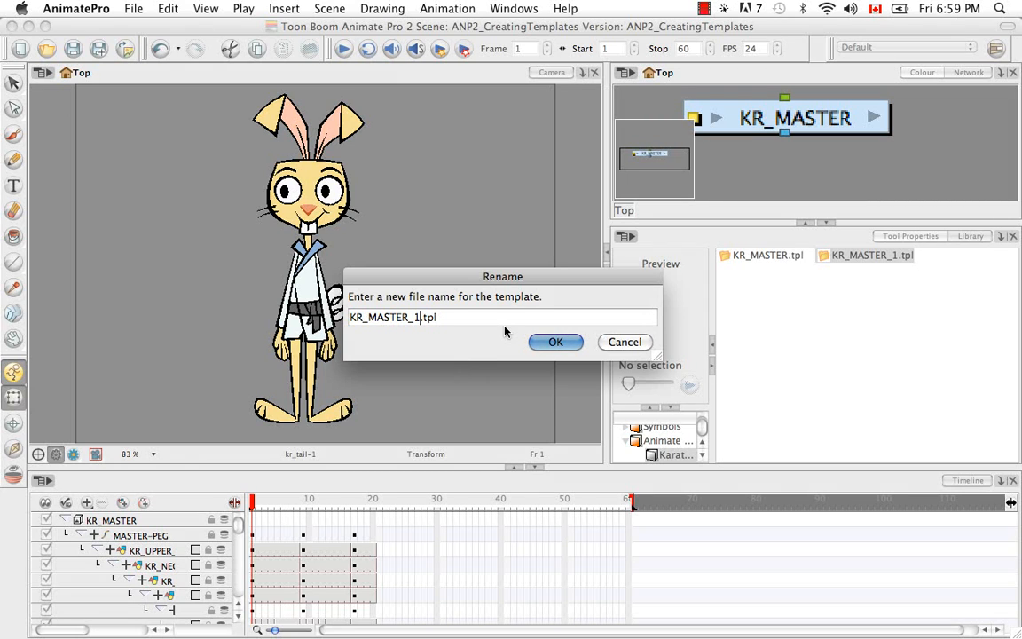
{"action": "key", "text": "BackSpace"}
{"action": "key", "text": "BackSpace"}
{"action": "key", "text": "BackSpace"}
{"action": "key", "text": "BackSpace"}
{"action": "key", "text": "BackSpace"}
{"action": "key", "text": "BackSpace"}
{"action": "key", "text": "BackSpace"}
{"action": "key", "text": "BackSpace"}
{"action": "type", "text": "FULLFRONT"}
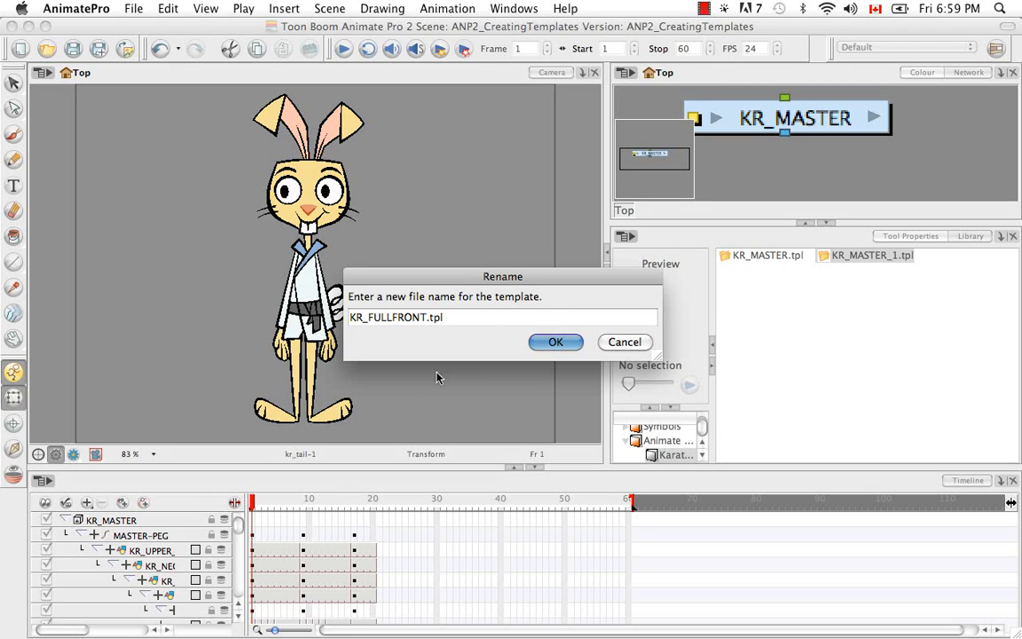
{"action": "left_click", "coordinate": [556, 342]}
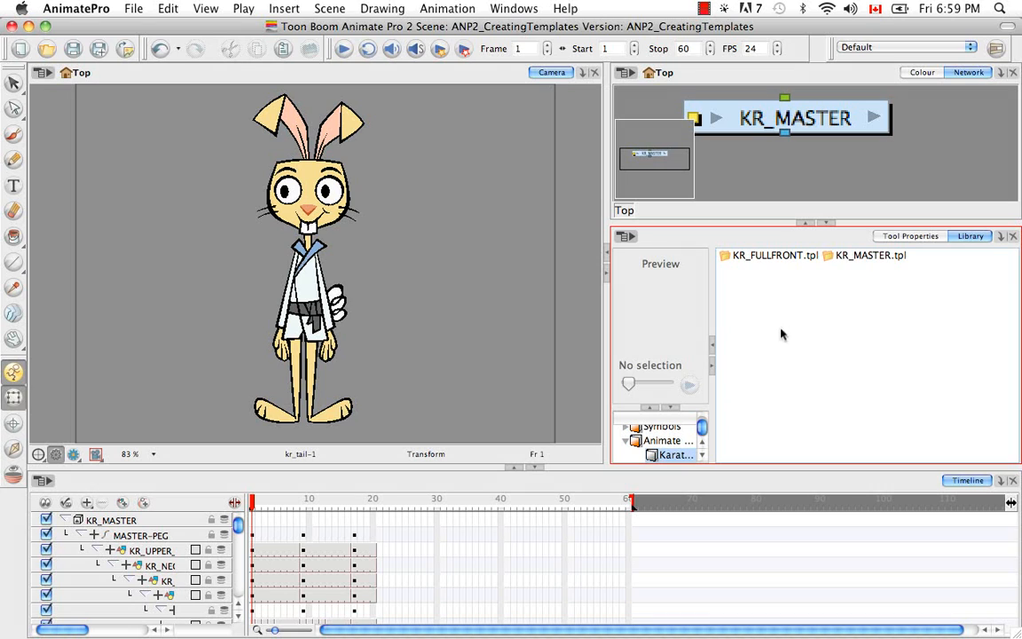
Open the KR_FULLFRONT.tpl template from the library for editing.
{"action": "right_click", "coordinate": [748, 258]}
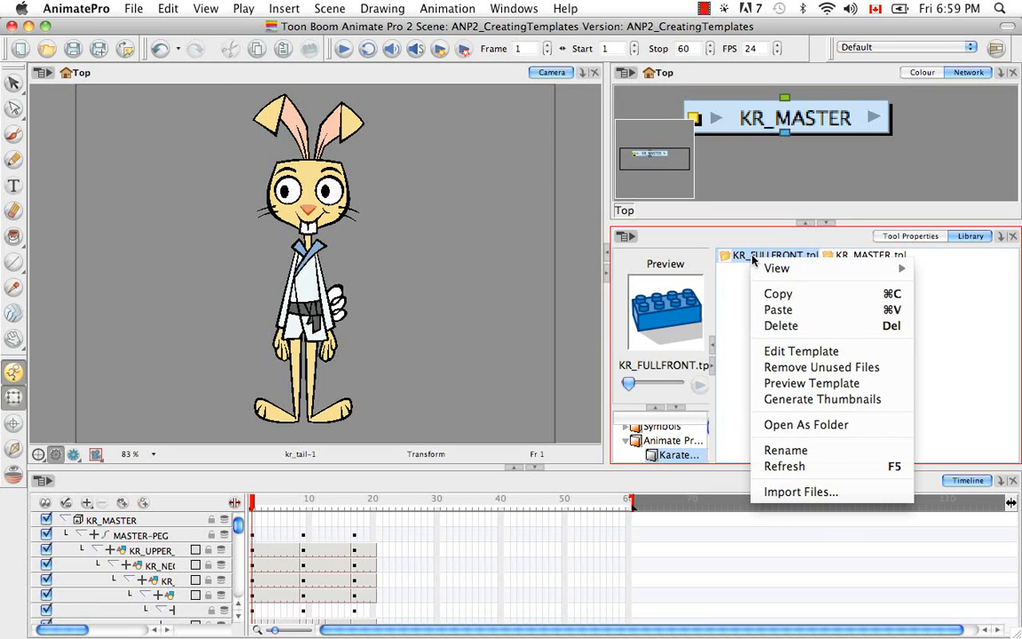
{"action": "left_click", "coordinate": [769, 351]}
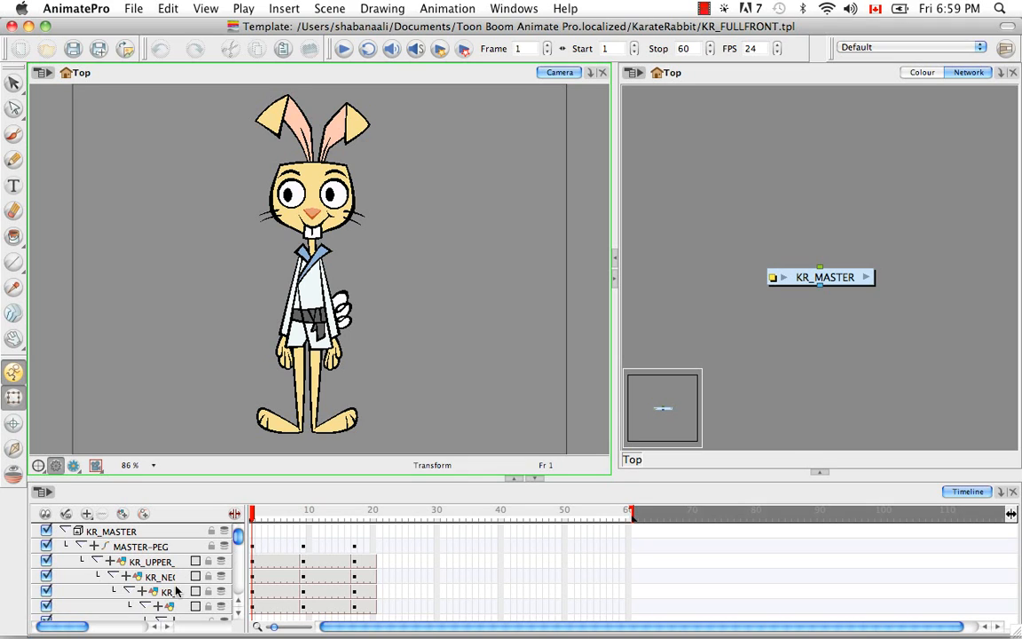
Collapse MASTER-PEG and delete its keyframes and drawings from frame 2 to frame 20, keeping only the front pose in frame 1.
{"action": "left_click", "coordinate": [81, 546]}
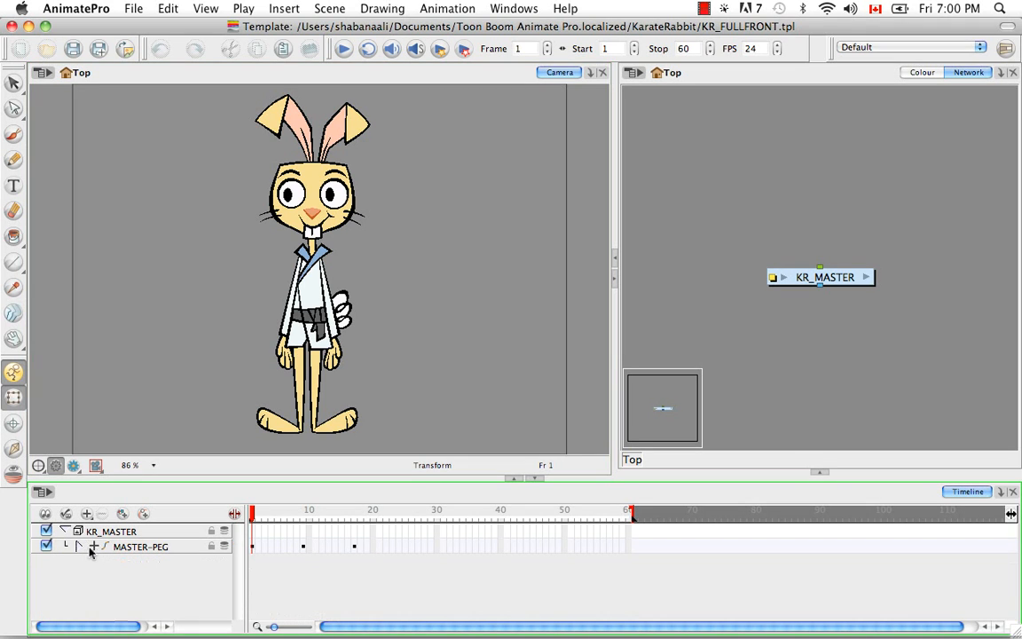
{"action": "left_click", "coordinate": [260, 547]}
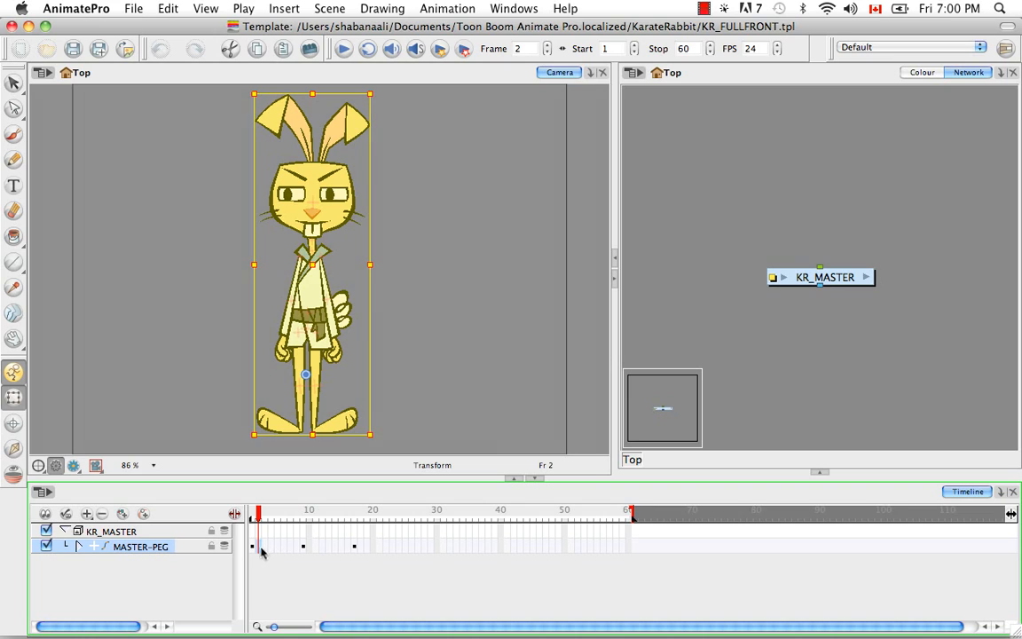
{"action": "left_click", "coordinate": [373, 551], "text": "shift"}
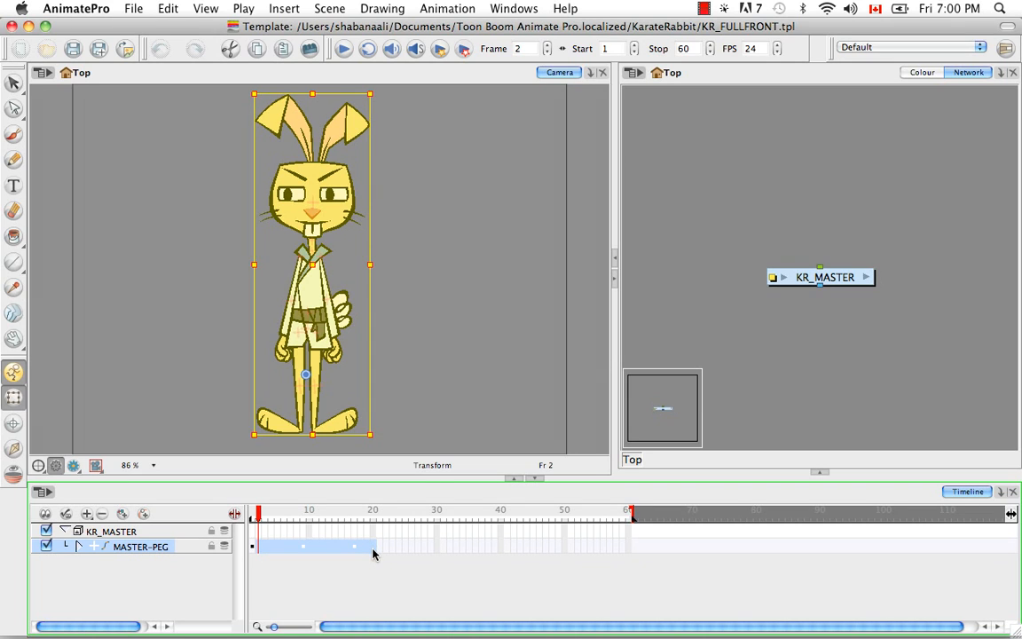
{"action": "key", "text": "Delete"}
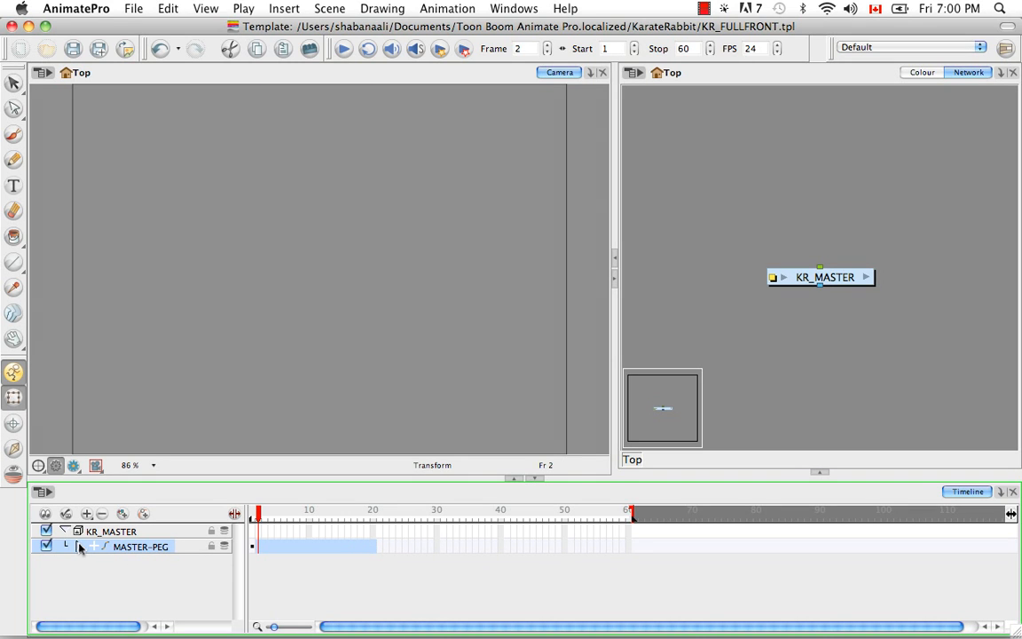
Expand MASTER-PEG to check its layers and shorten the scene to a single frame.
{"action": "left_click", "coordinate": [77, 546]}
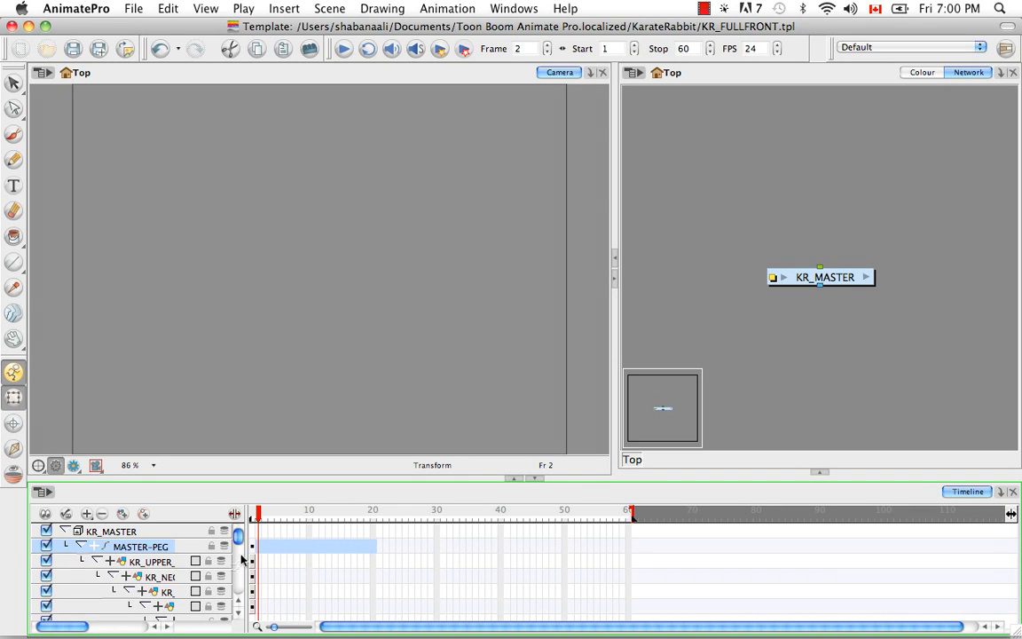
{"action": "scroll", "coordinate": [239, 564], "scroll_direction": "down", "scroll_amount": 5}
{"action": "left_click_drag", "start_coordinate": [237, 566], "coordinate": [238, 533]}
{"action": "left_click_drag", "start_coordinate": [632, 516], "coordinate": [240, 519]}
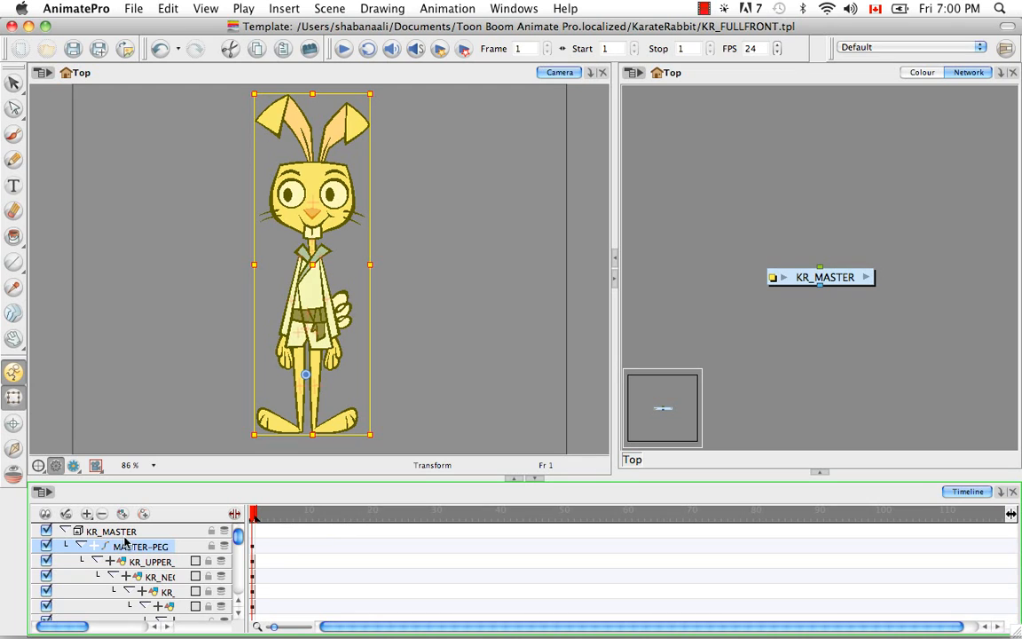
Collapse the KR_MASTER group and rename it KR_FULLFRONT.
{"action": "left_click", "coordinate": [64, 531]}
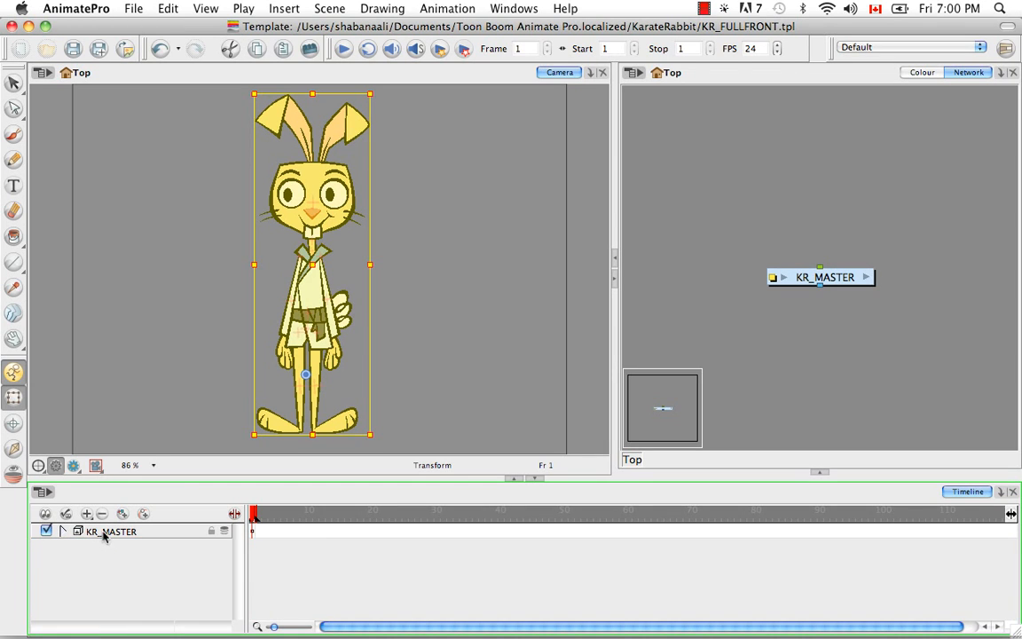
{"action": "left_click", "coordinate": [105, 535]}
{"action": "double_click", "coordinate": [129, 533]}
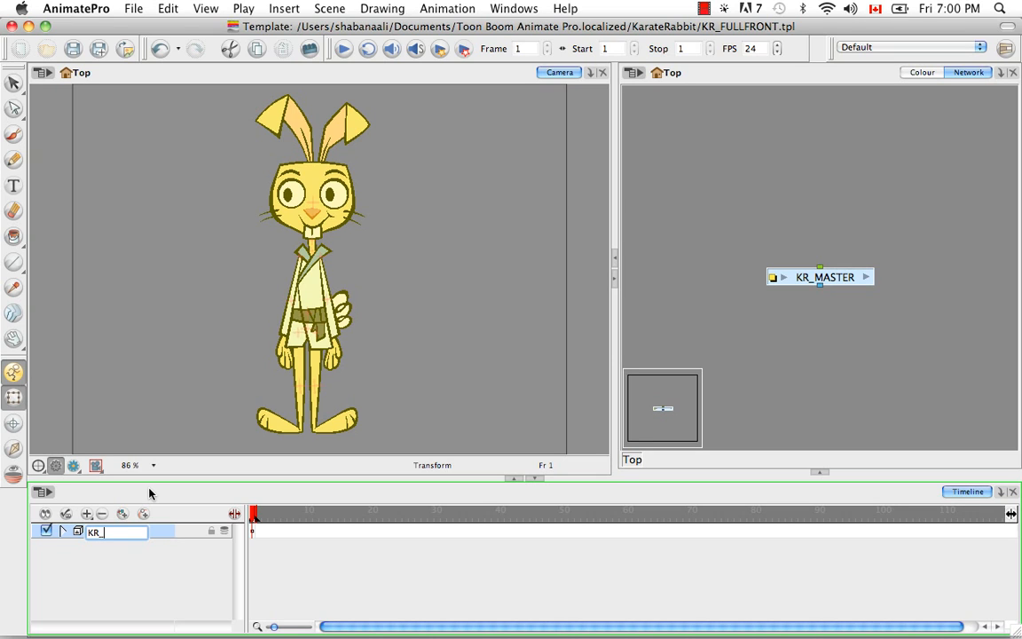
{"action": "type", "text": "KR_FULLFRONT"}
{"action": "key", "text": "Return"}
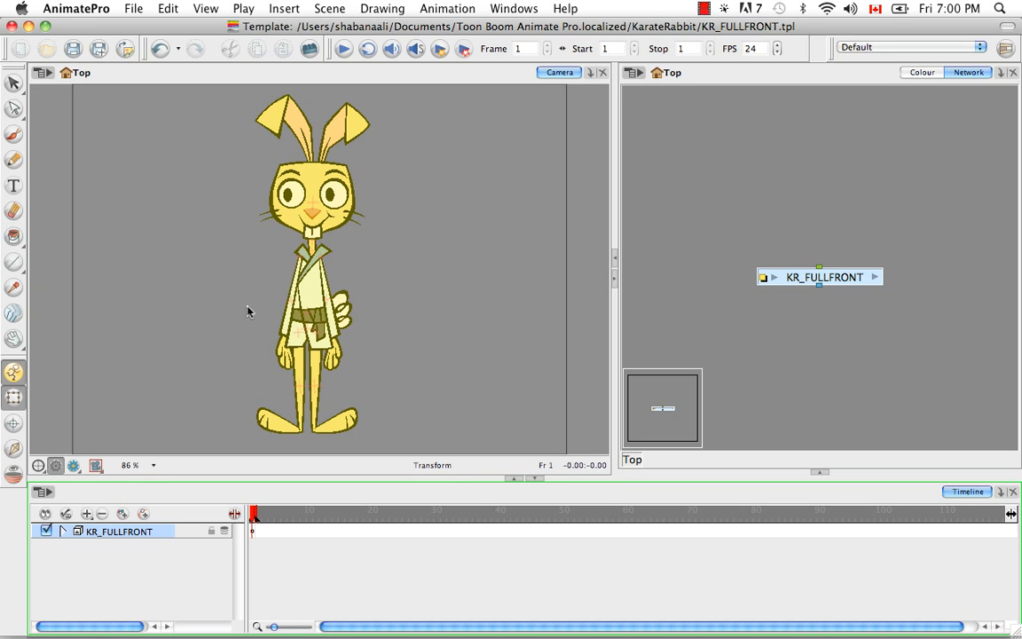
Save the edited KR_FULLFRONT template, accepting the action template warning, and close its window.
{"action": "left_click", "coordinate": [73, 49]}
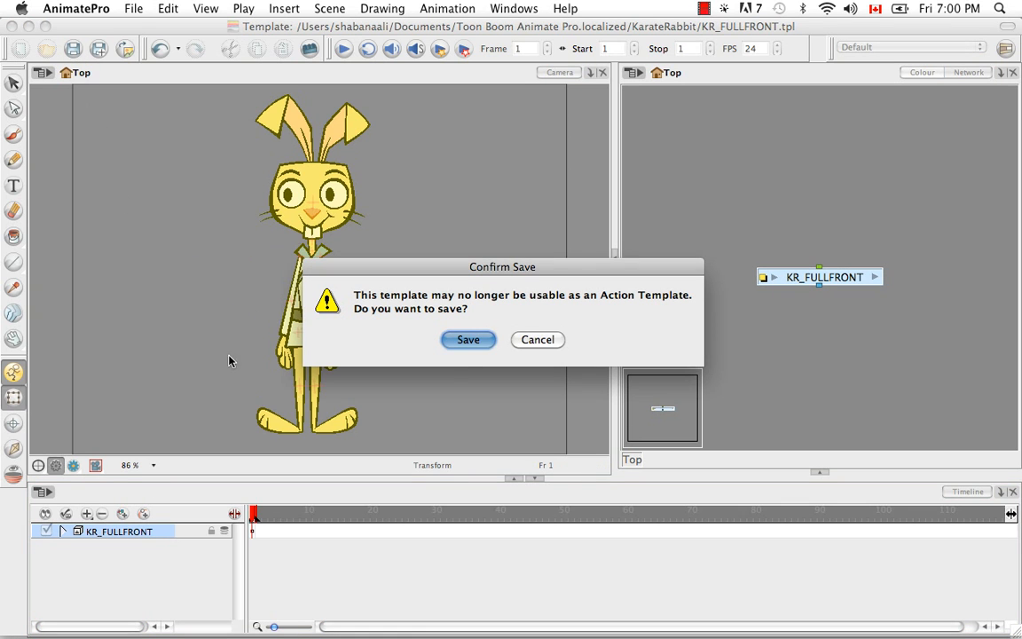
{"action": "left_click", "coordinate": [468, 340]}
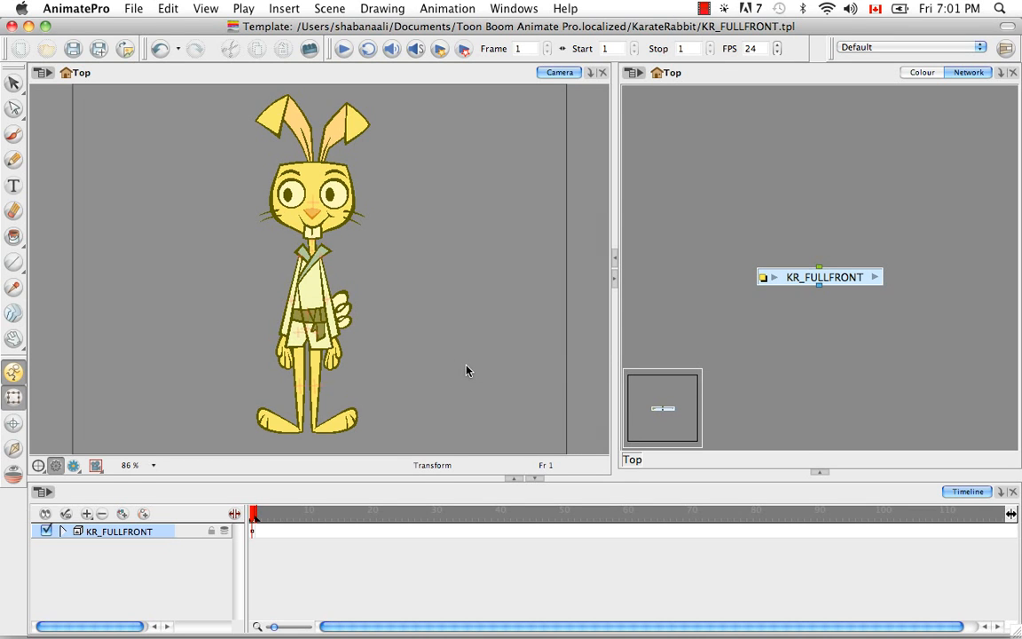
{"action": "left_click", "coordinate": [11, 27]}
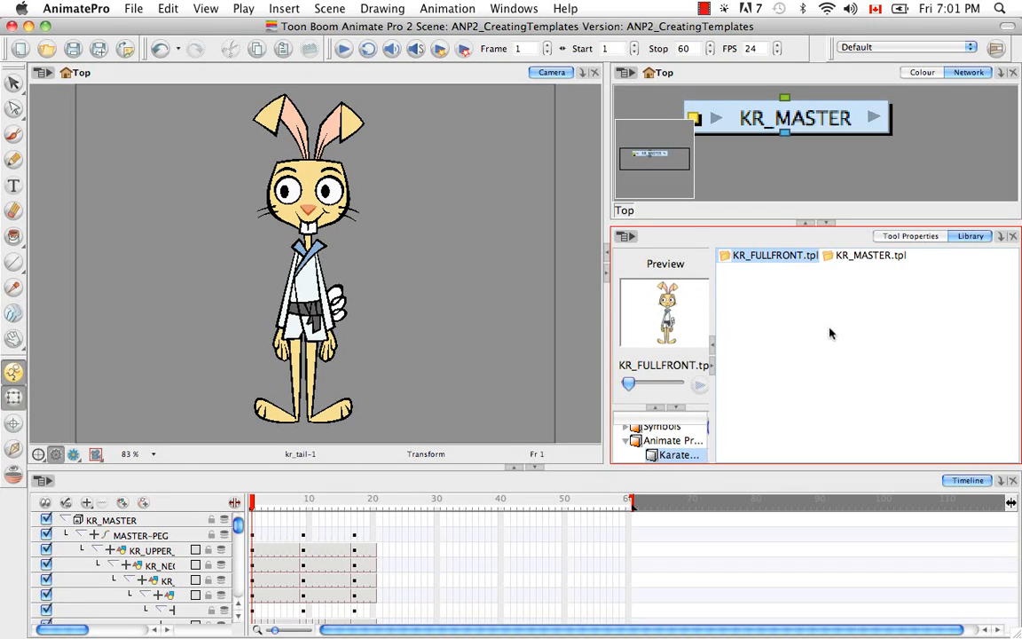
Duplicate KR_MASTER.tpl within the KarateRabbit library folder.
{"action": "left_click", "coordinate": [858, 255]}
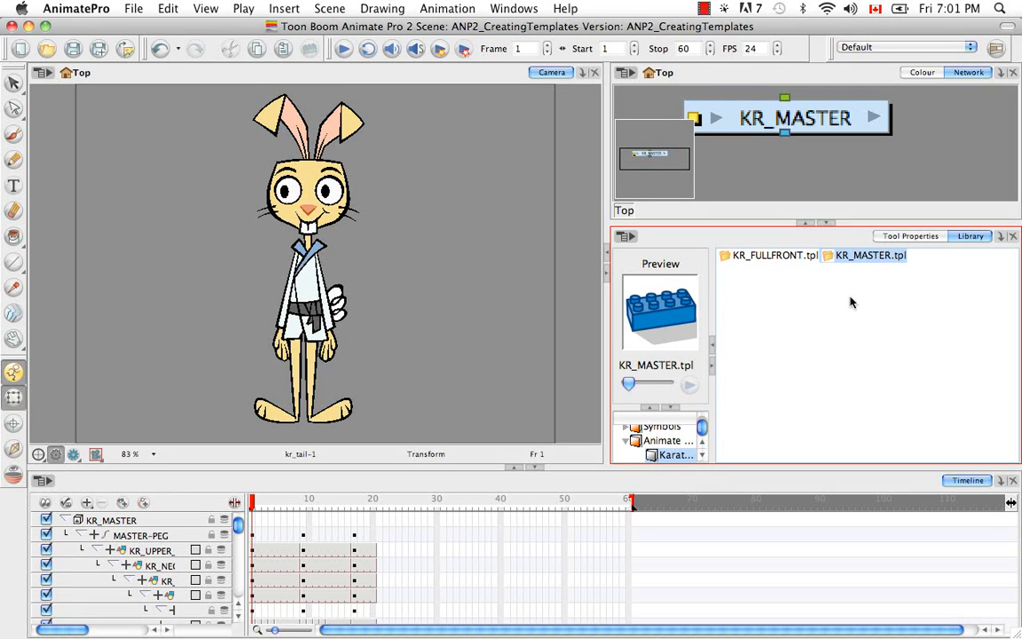
{"action": "key", "text": "super+c"}
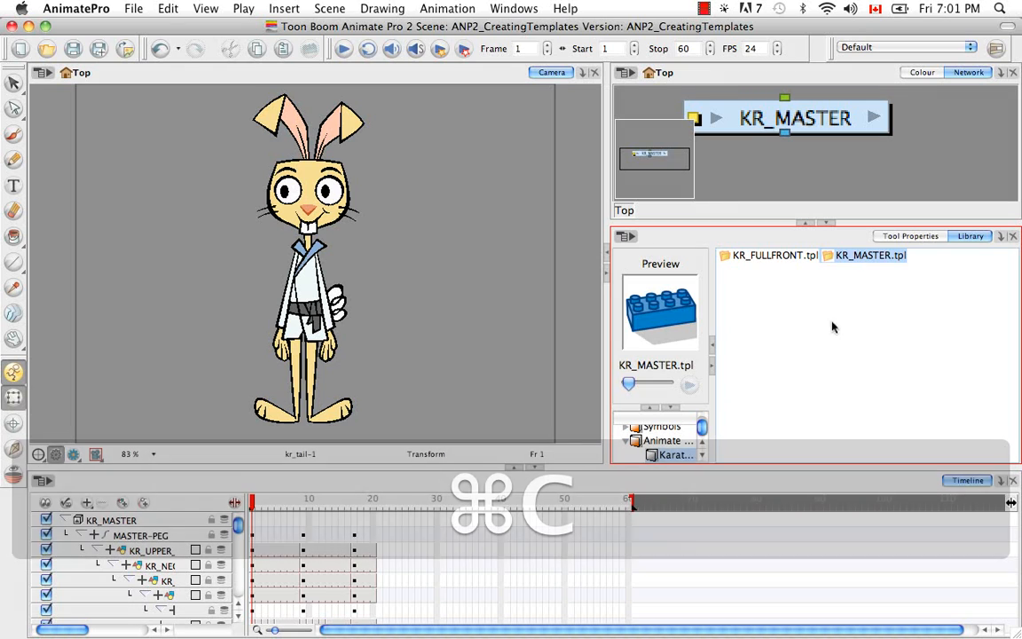
{"action": "left_click", "coordinate": [831, 326]}
{"action": "key", "text": "super+v"}
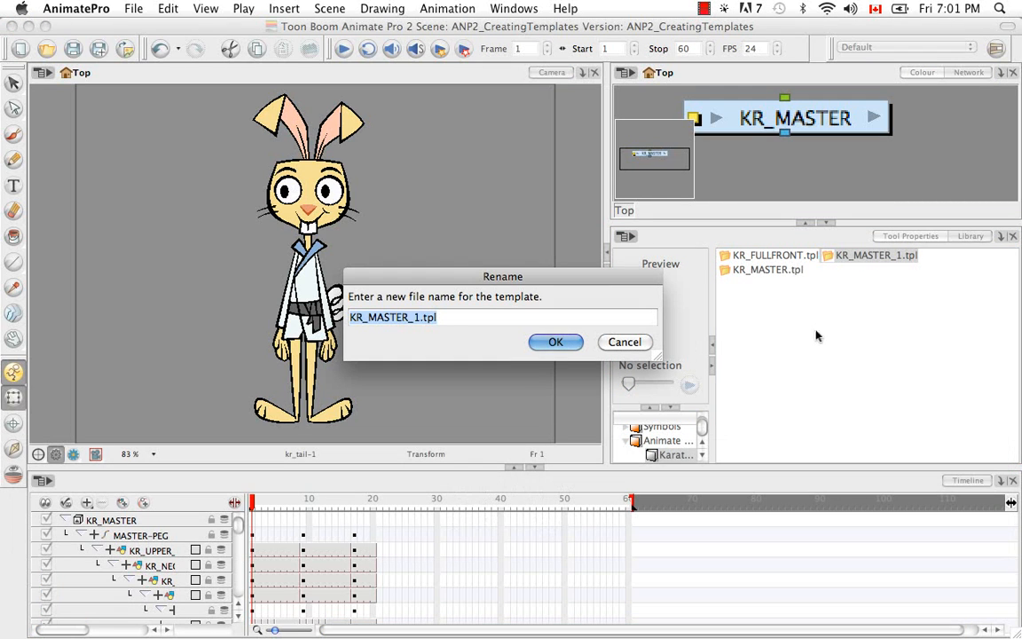
Name the duplicated template KR_FULL3Q.tpl, keeping the .tpl extension.
{"action": "key", "text": "Right"}
{"action": "key", "text": "Left"}
{"action": "key", "text": "Left"}
{"action": "key", "text": "Left"}
{"action": "key", "text": "Left"}
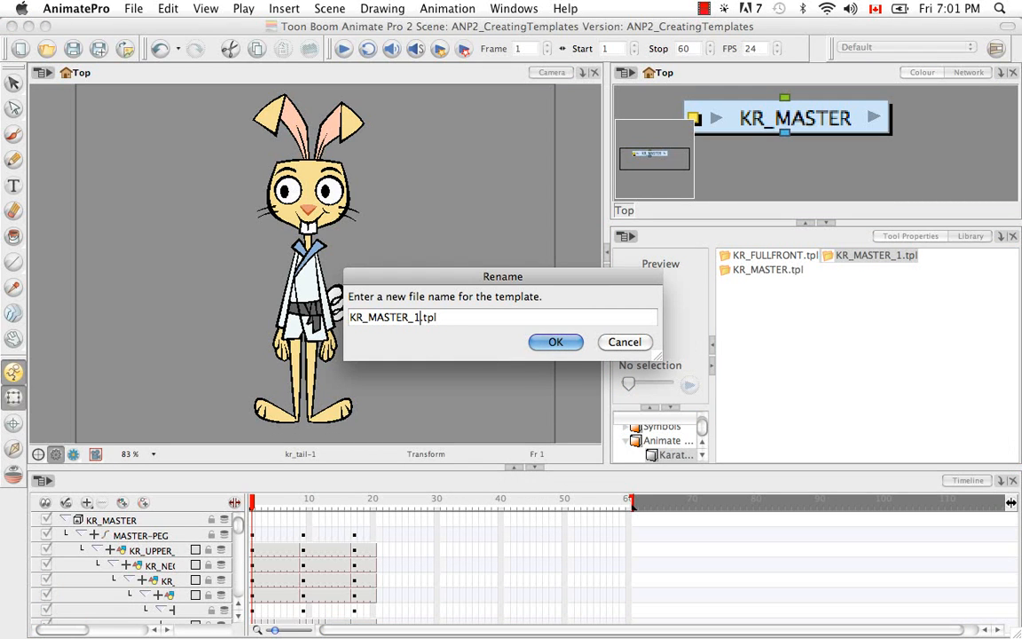
{"action": "key", "text": "BackSpace"}
{"action": "key", "text": "BackSpace"}
{"action": "key", "text": "BackSpace"}
{"action": "key", "text": "BackSpace"}
{"action": "key", "text": "BackSpace"}
{"action": "key", "text": "BackSpace"}
{"action": "key", "text": "BackSpace"}
{"action": "key", "text": "BackSpace"}
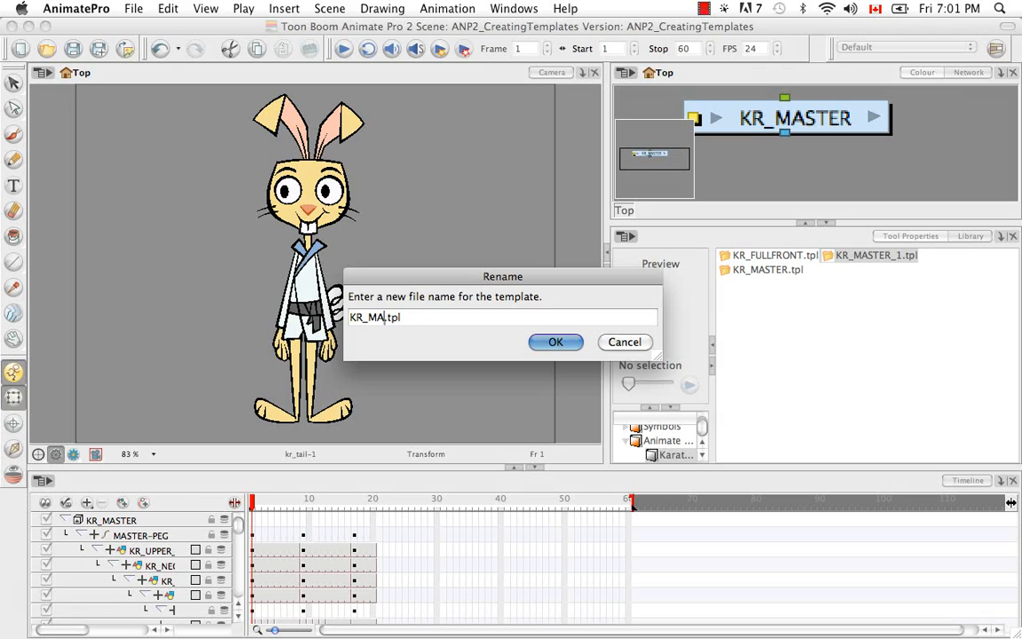
{"action": "type", "text": "FULL3Q"}
{"action": "left_click", "coordinate": [555, 342]}
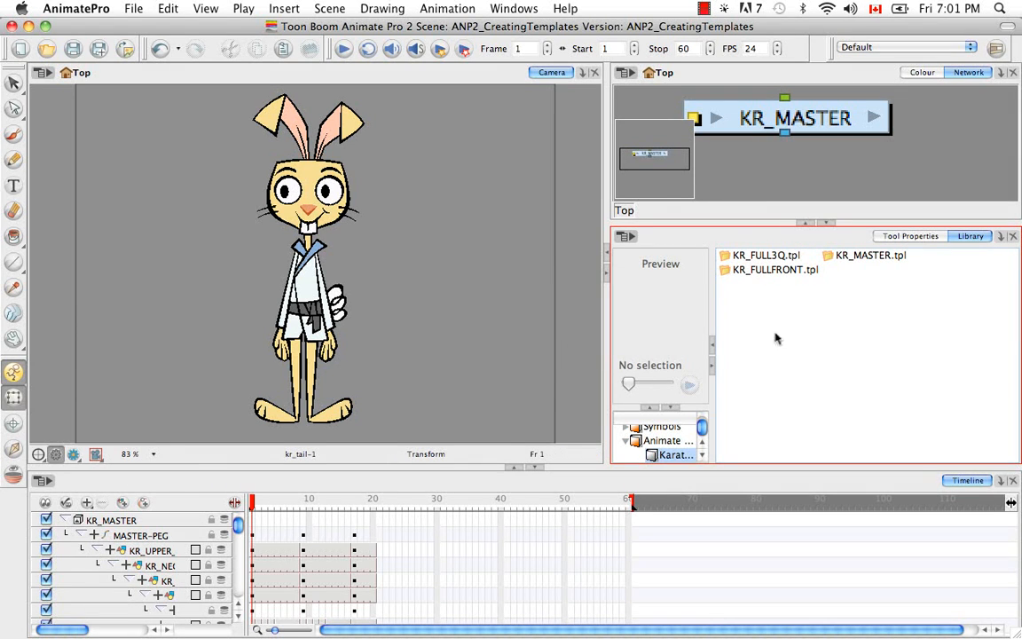
Open the KR_FULL3Q.tpl template from the library for editing.
{"action": "left_click", "coordinate": [765, 256]}
{"action": "right_click", "coordinate": [765, 259]}
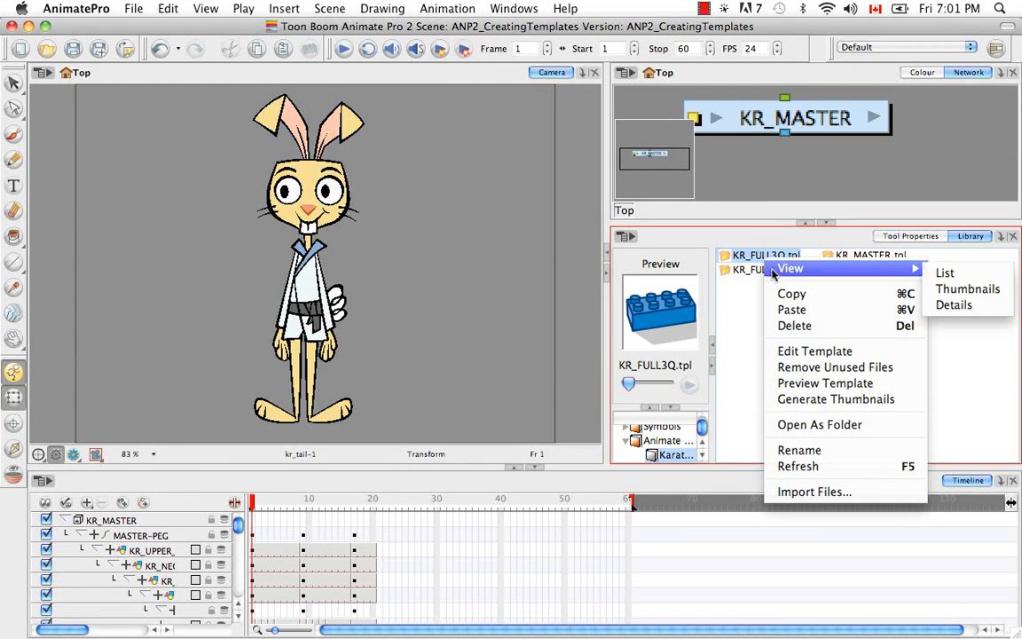
{"action": "left_click", "coordinate": [797, 353]}
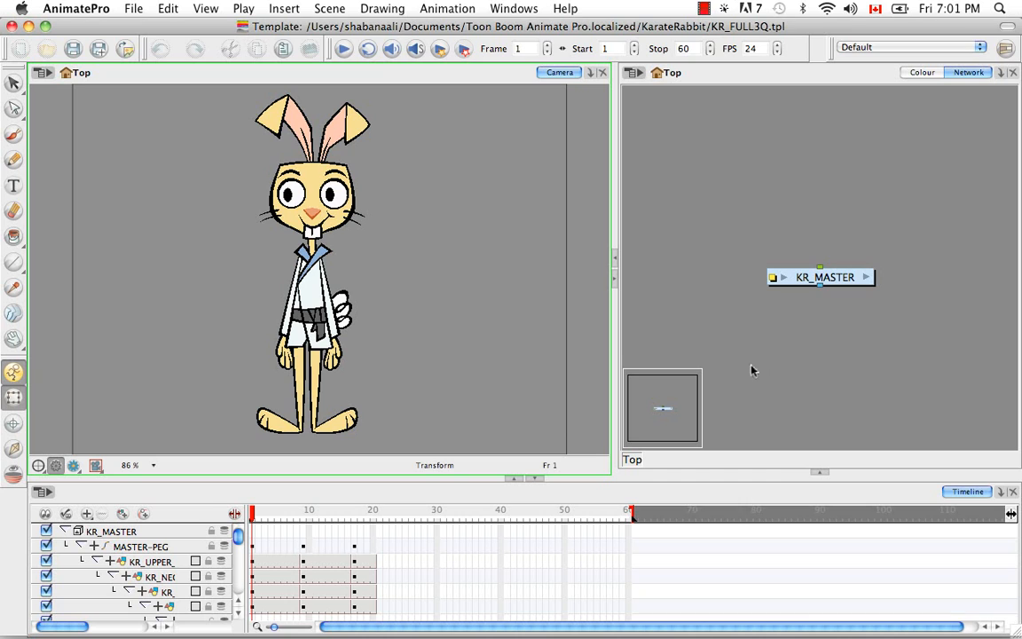
Collapse MASTER-PEG and delete its keyframes and drawings from frame 1 to frame 8, before the three-quarter pose.
{"action": "left_click", "coordinate": [304, 548]}
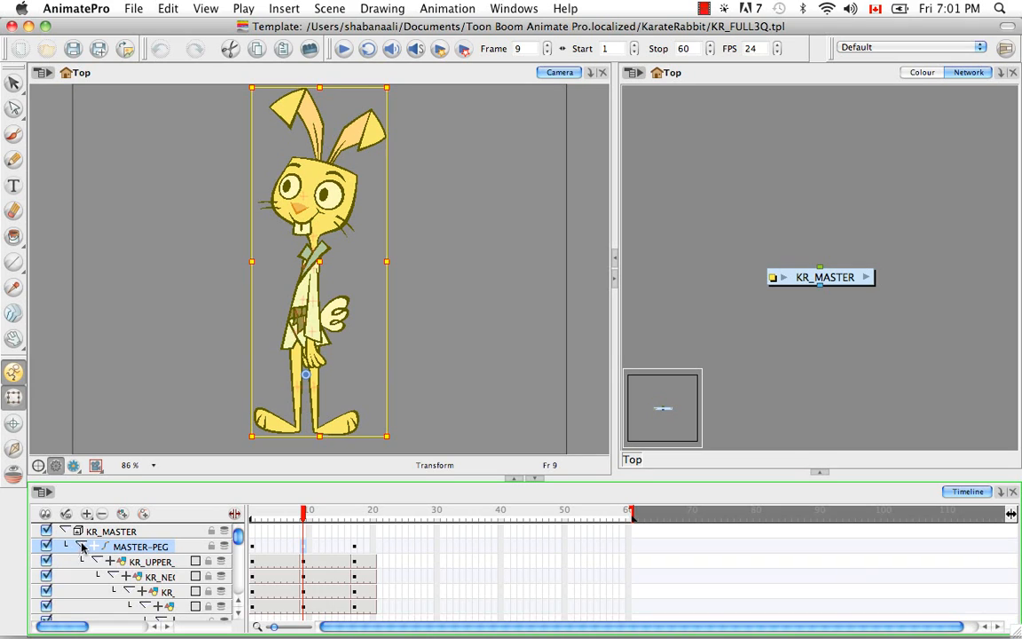
{"action": "left_click", "coordinate": [80, 547]}
{"action": "left_click", "coordinate": [299, 548]}
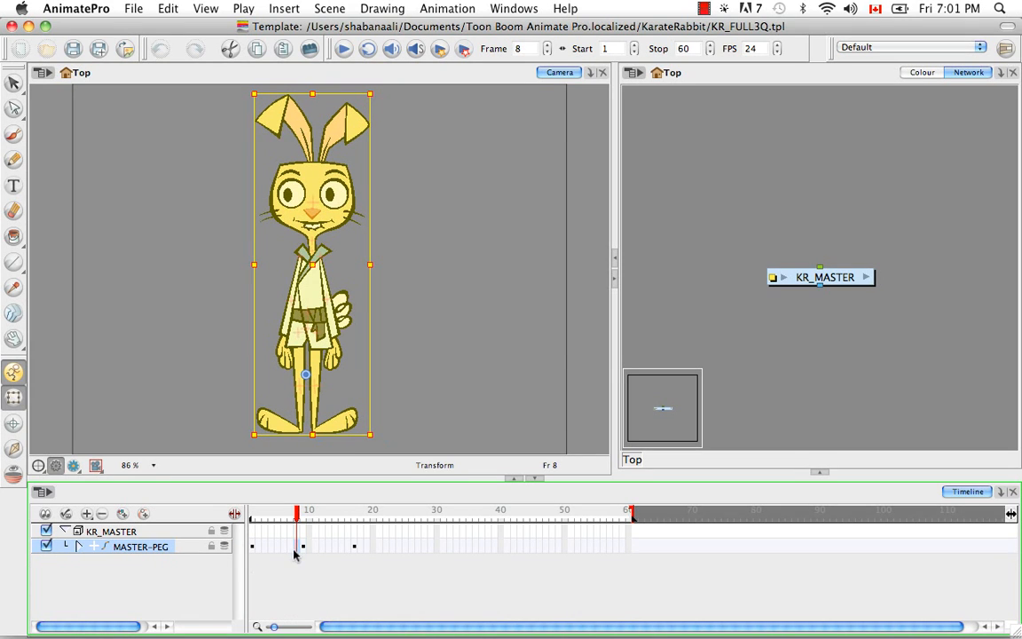
{"action": "left_click_drag", "start_coordinate": [252, 548], "coordinate": [290, 577]}
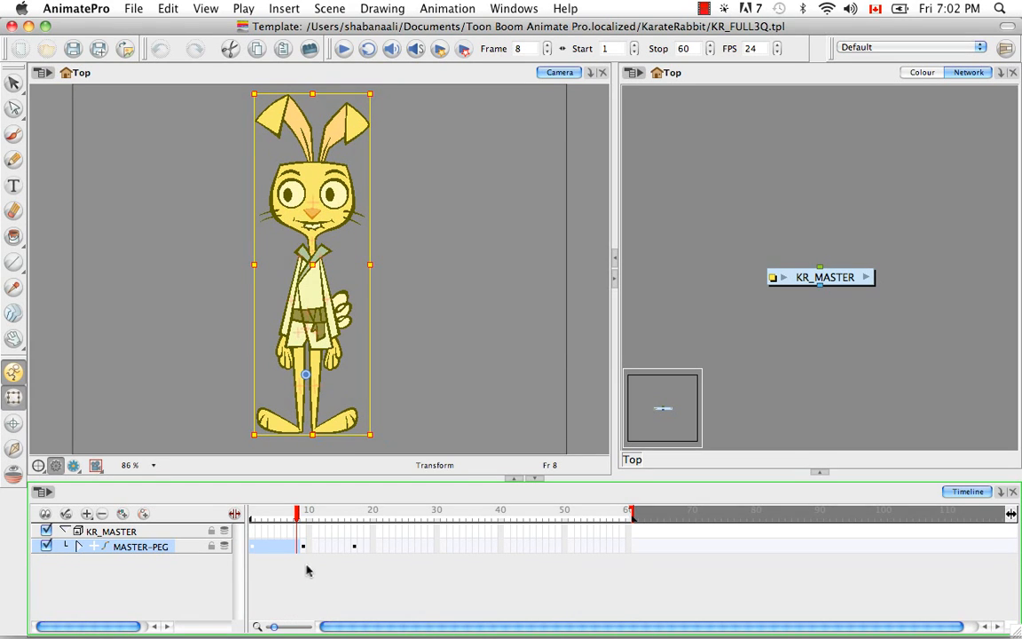
{"action": "key", "text": "Delete"}
Delete the MASTER-PEG keyframes and drawings from frame 10 to frame 20, after the three-quarter pose.
{"action": "left_click", "coordinate": [310, 548]}
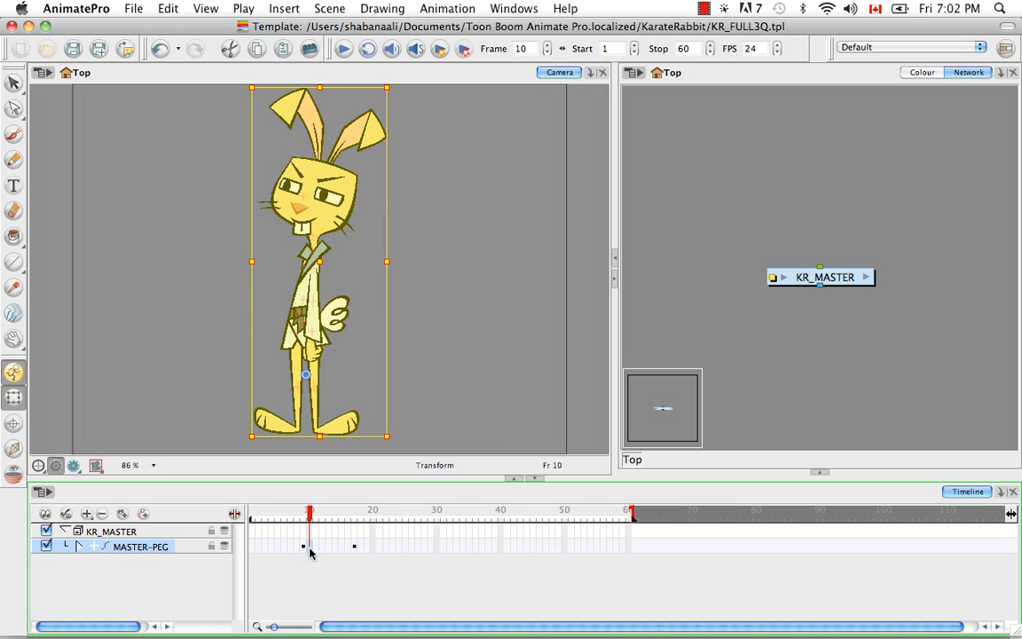
{"action": "left_click", "coordinate": [373, 548], "text": "shift"}
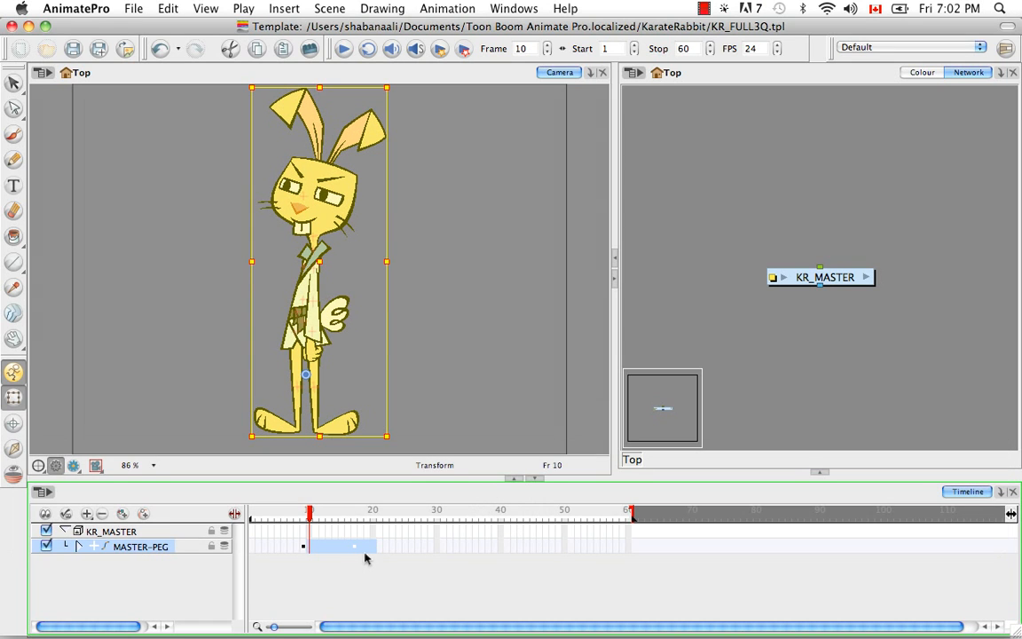
{"action": "key", "text": "Delete"}
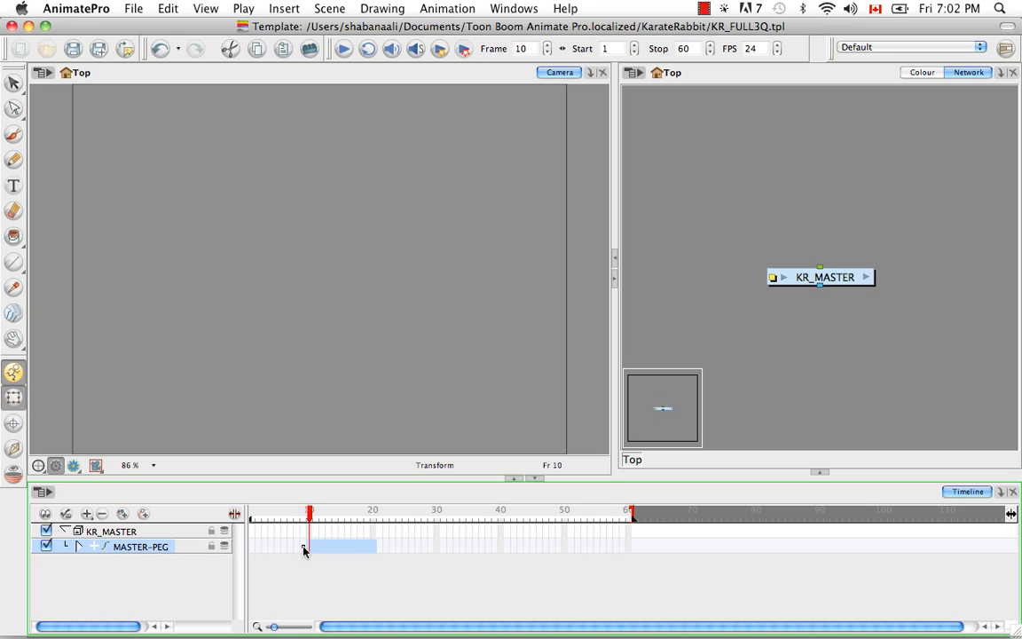
Move the remaining three-quarter pose from frame 9 to frame 1 and check the layers under MASTER-PEG.
{"action": "left_click", "coordinate": [303, 547]}
{"action": "left_click_drag", "start_coordinate": [303, 548], "coordinate": [252, 546]}
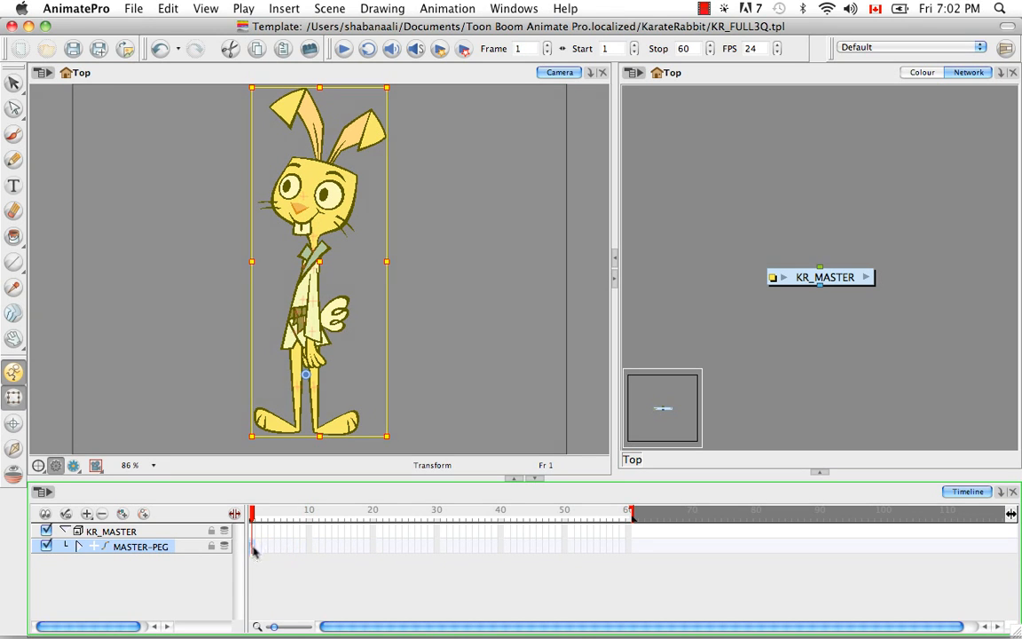
{"action": "left_click", "coordinate": [79, 546]}
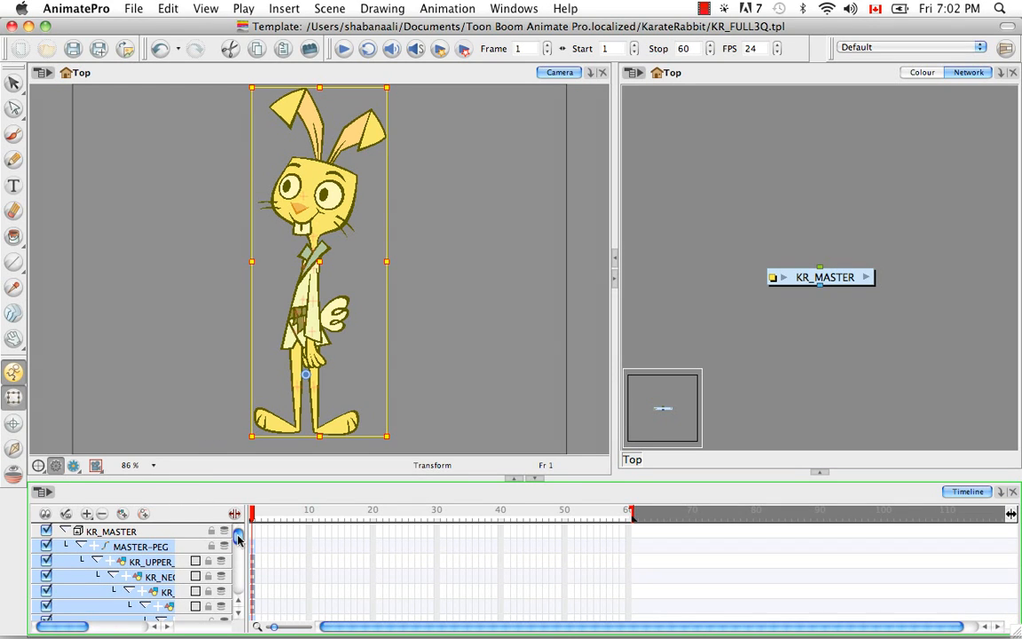
{"action": "scroll", "coordinate": [237, 537], "scroll_direction": "down", "scroll_amount": 5}
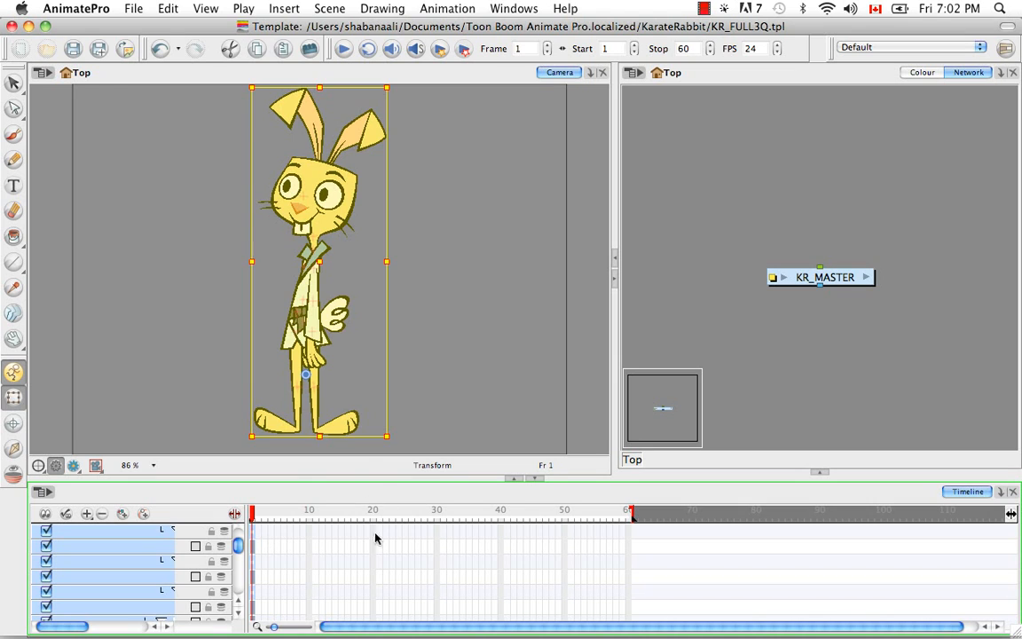
{"action": "left_click", "coordinate": [374, 546]}
{"action": "left_click", "coordinate": [253, 546]}
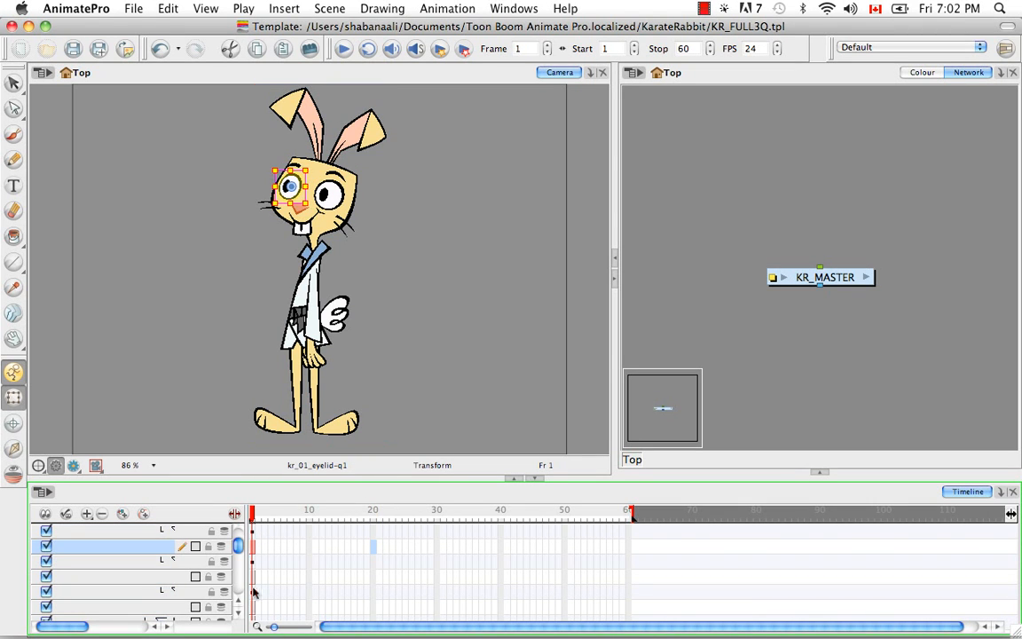
{"action": "mouse_move", "coordinate": [239, 547]}
{"action": "left_mouse_down"}
{"action": "mouse_move", "coordinate": [240, 596]}
{"action": "mouse_move", "coordinate": [239, 532]}
{"action": "left_mouse_up"}
Collapse MASTER-PEG and shorten the three-quarter template's scene to one frame.
{"action": "left_click", "coordinate": [81, 545]}
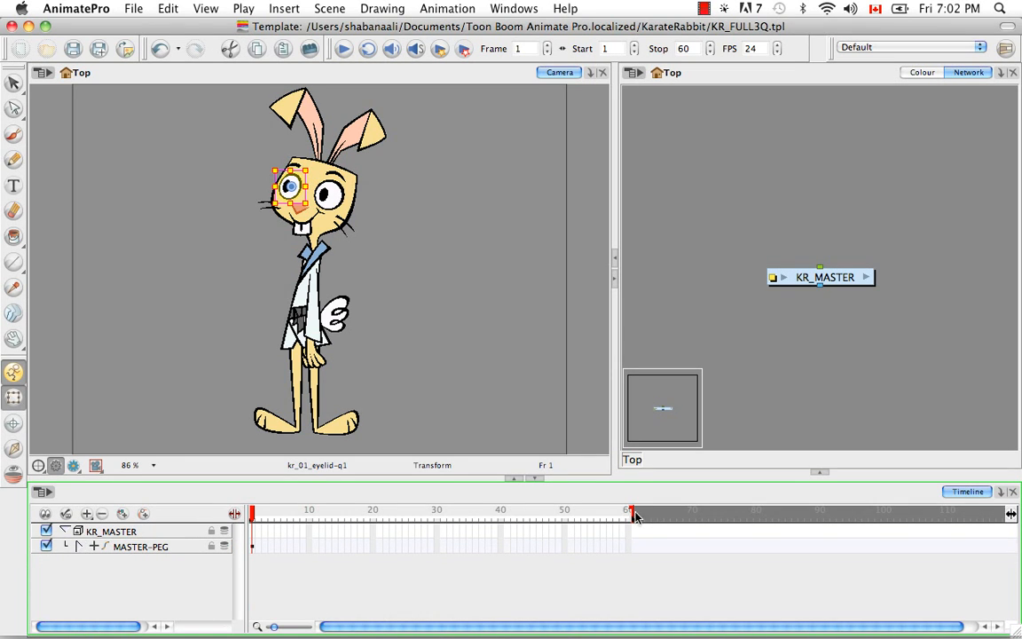
{"action": "left_click_drag", "start_coordinate": [633, 516], "coordinate": [255, 515]}
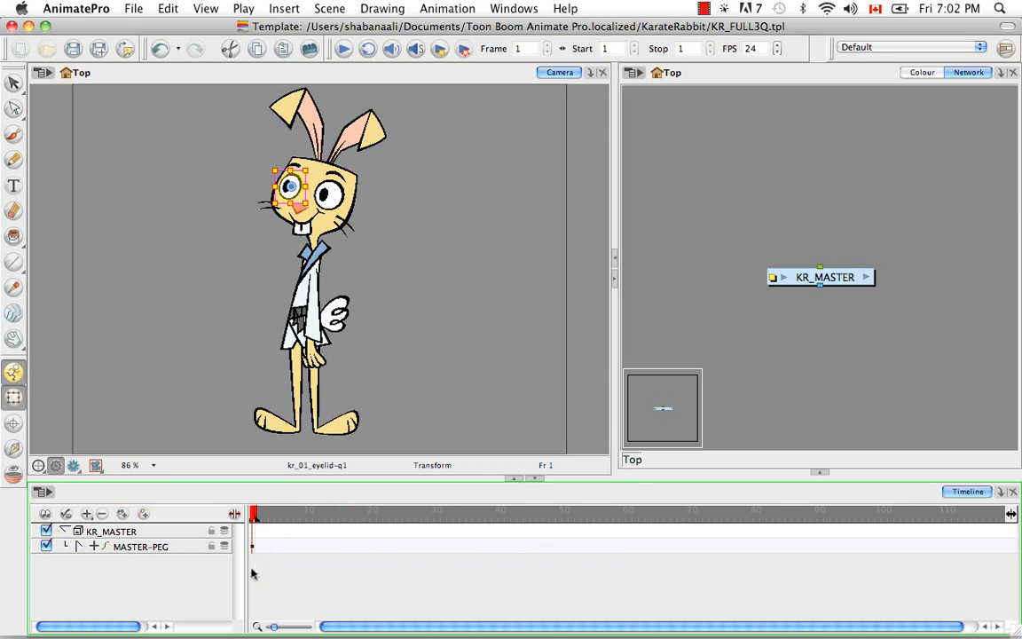
Collapse the KR_MASTER group and rename it KR_FULL3Q.
{"action": "left_click", "coordinate": [63, 530]}
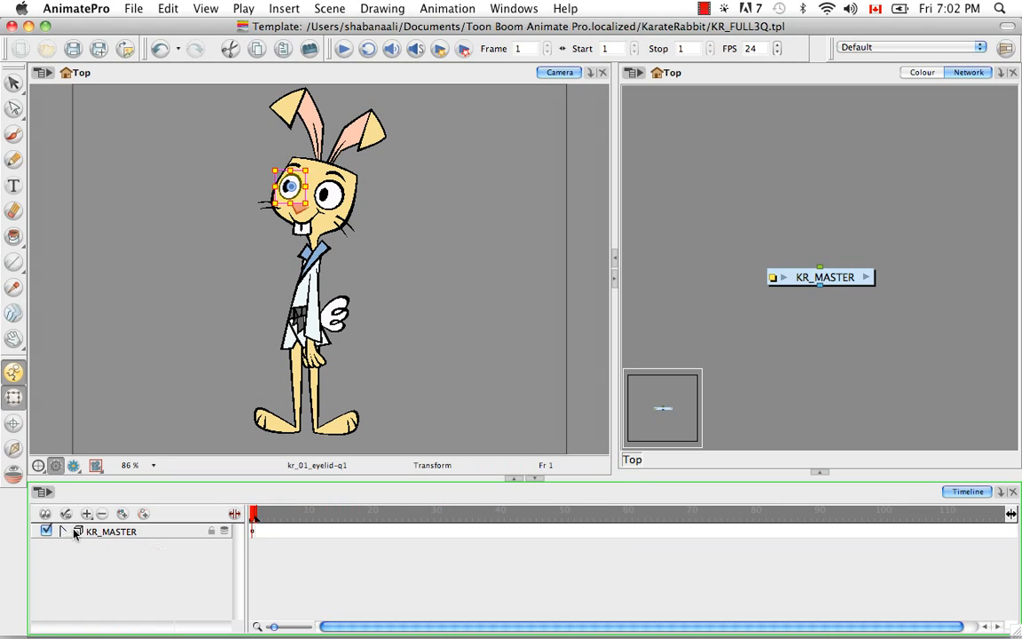
{"action": "left_click", "coordinate": [112, 532]}
{"action": "double_click", "coordinate": [118, 536]}
{"action": "key", "text": "BackSpace"}
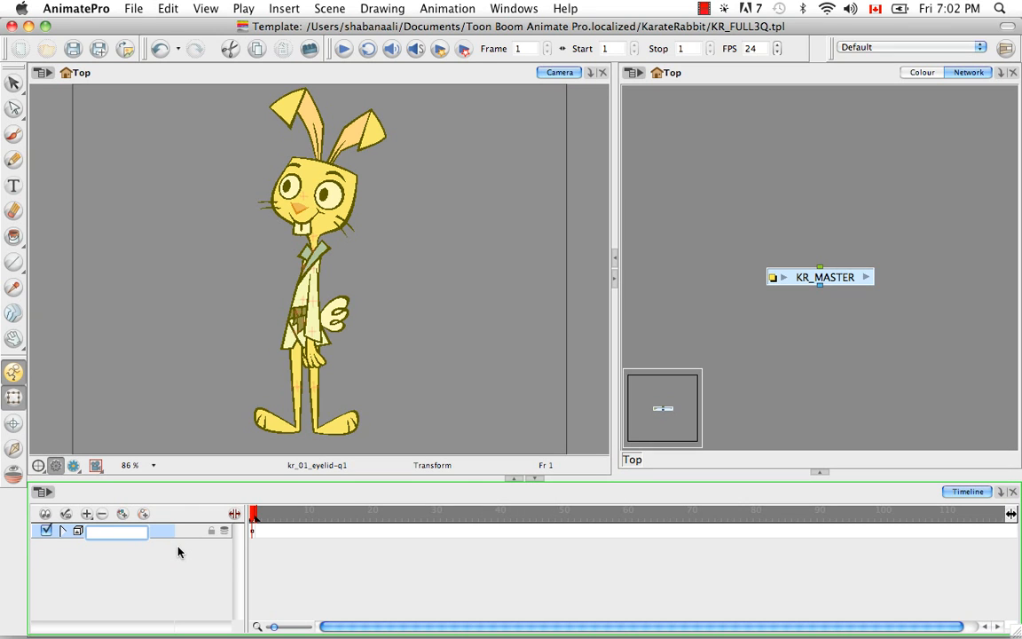
{"action": "type", "text": "KR_FULL3QW"}
{"action": "key", "text": "BackSpace"}
{"action": "key", "text": "Return"}
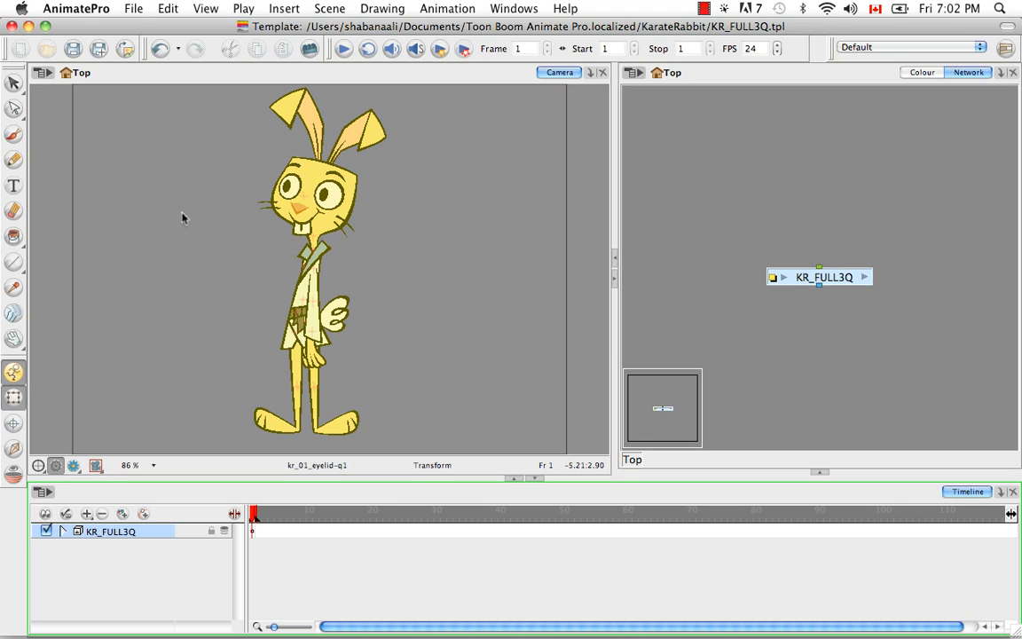
Save the KR_FULL3Q template, accepting that it may no longer work as an action template, and close its window.
{"action": "left_click", "coordinate": [71, 47]}
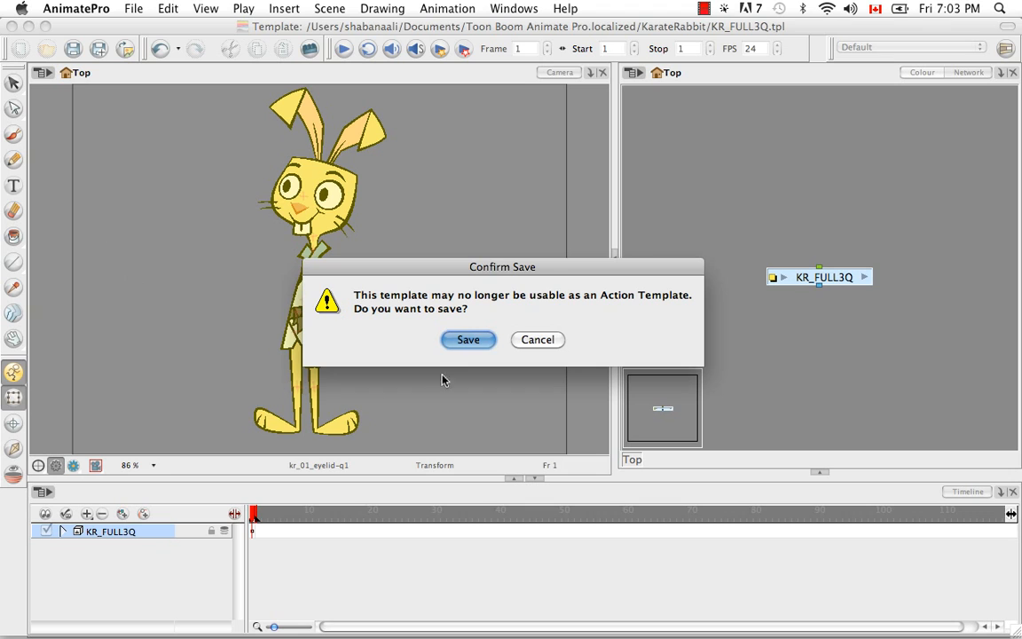
{"action": "left_click", "coordinate": [465, 342]}
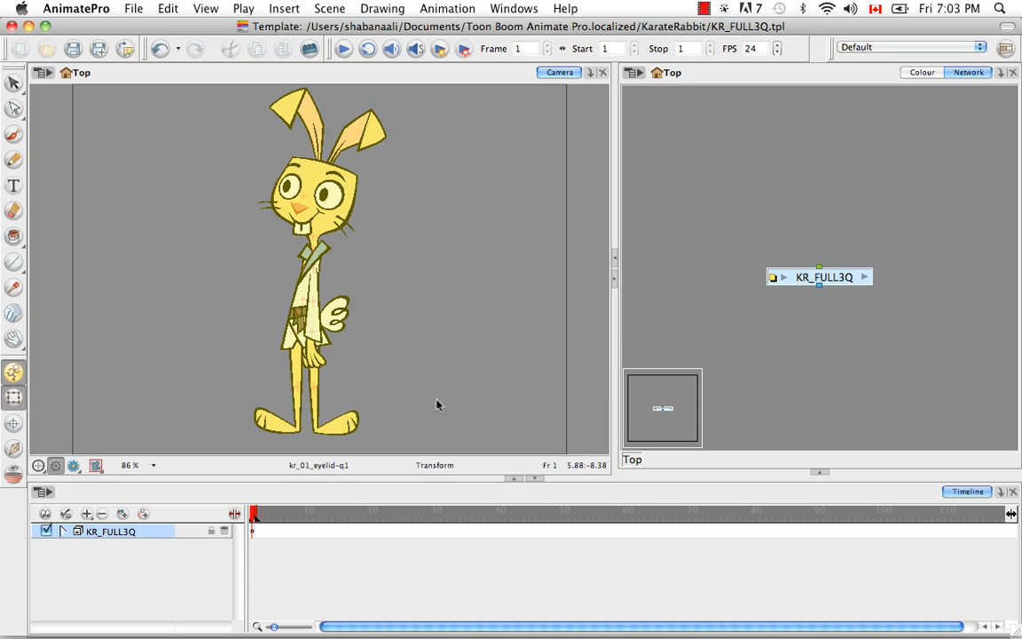
{"action": "left_click", "coordinate": [11, 28]}
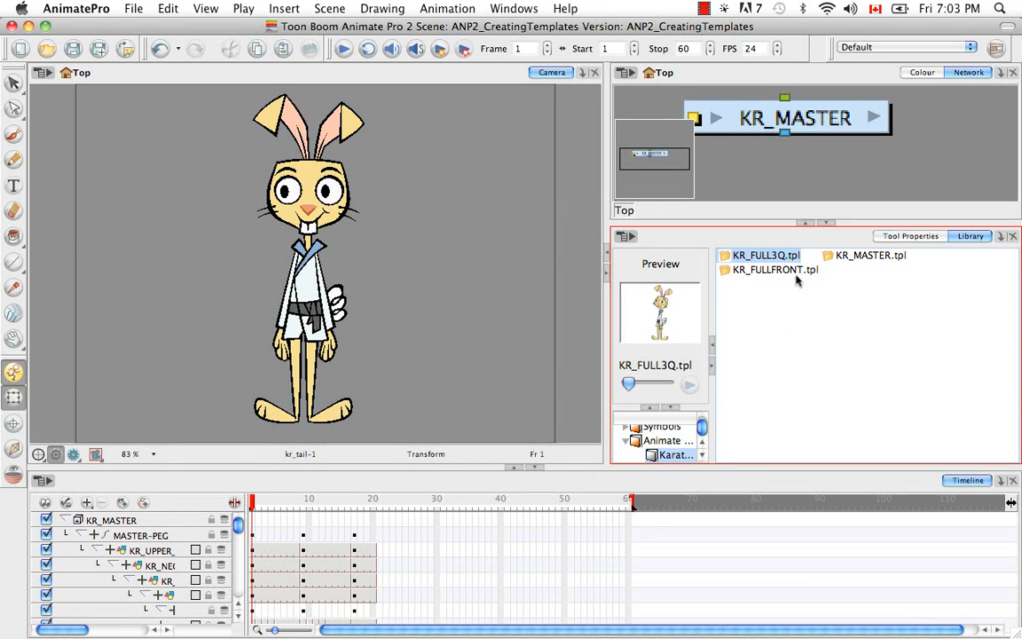
Duplicate the KR_MASTER template in the library and name the copy KR_FULLPROFILE.tpl.
{"action": "left_click", "coordinate": [768, 321]}
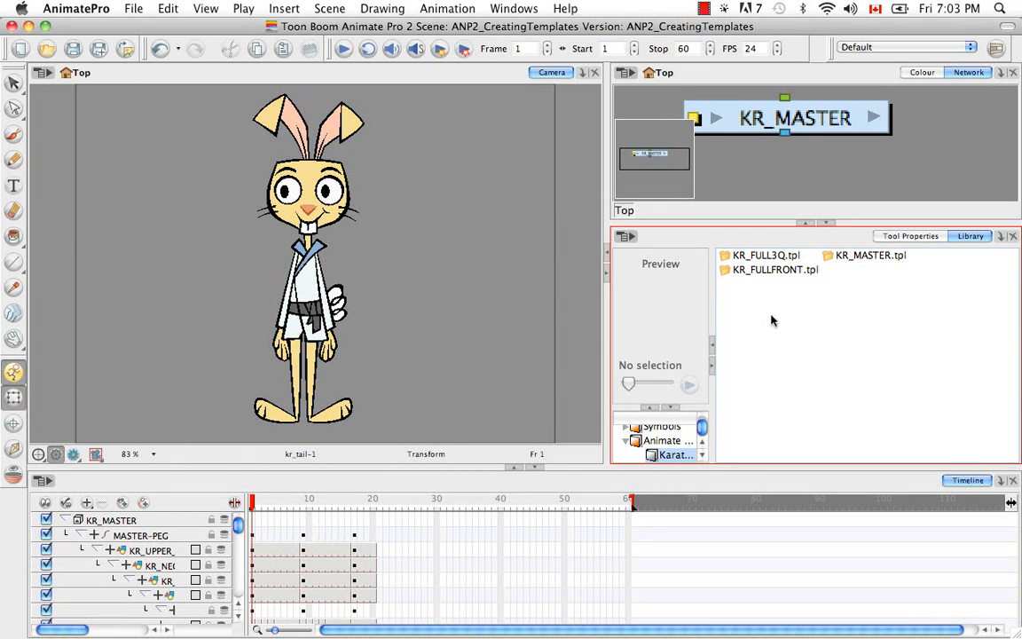
{"action": "left_click", "coordinate": [857, 256]}
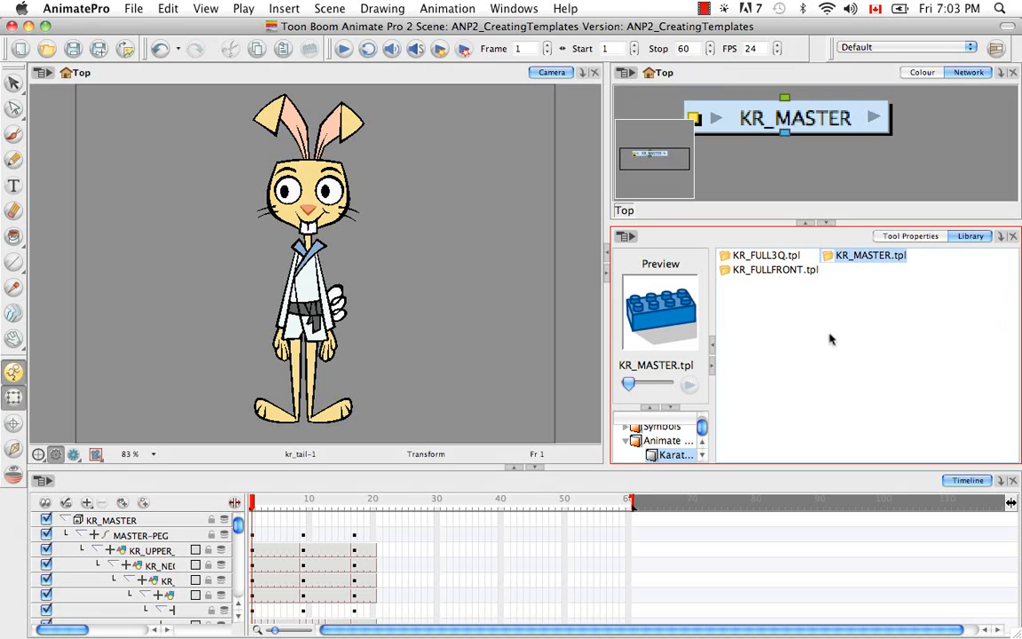
{"action": "key", "text": "super+c"}
{"action": "key", "text": "super+v"}
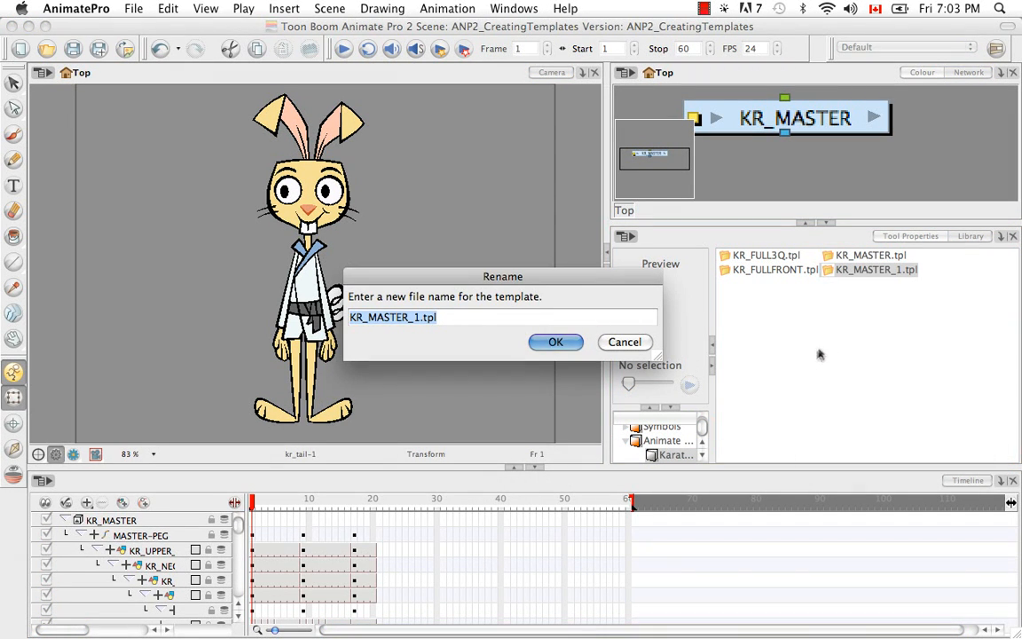
{"action": "left_click", "coordinate": [409, 318]}
{"action": "key", "text": "Delete"}
{"action": "key", "text": "BackSpace"}
{"action": "key", "text": "BackSpace"}
{"action": "key", "text": "BackSpace"}
{"action": "key", "text": "BackSpace"}
{"action": "key", "text": "BackSpace"}
{"action": "key", "text": "BackSpace"}
{"action": "key", "text": "BackSpace"}
{"action": "type", "text": "FULLPROFILE"}
{"action": "left_click", "coordinate": [560, 343]}
Open the KR_FULLPROFILE template from the library for editing.
{"action": "left_click", "coordinate": [865, 258]}
{"action": "right_click", "coordinate": [863, 258]}
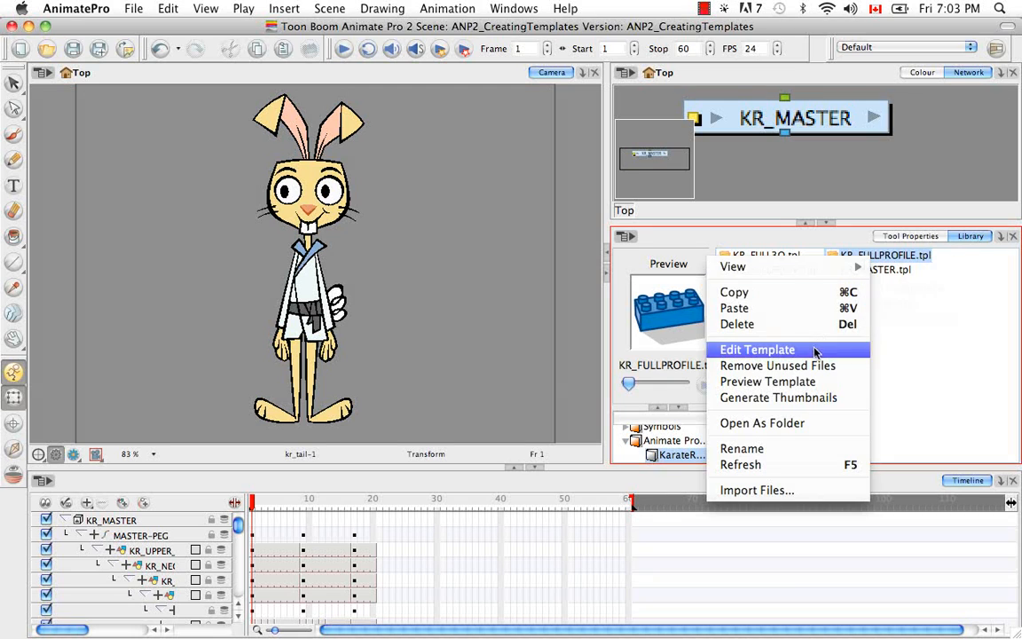
{"action": "left_click", "coordinate": [759, 349]}
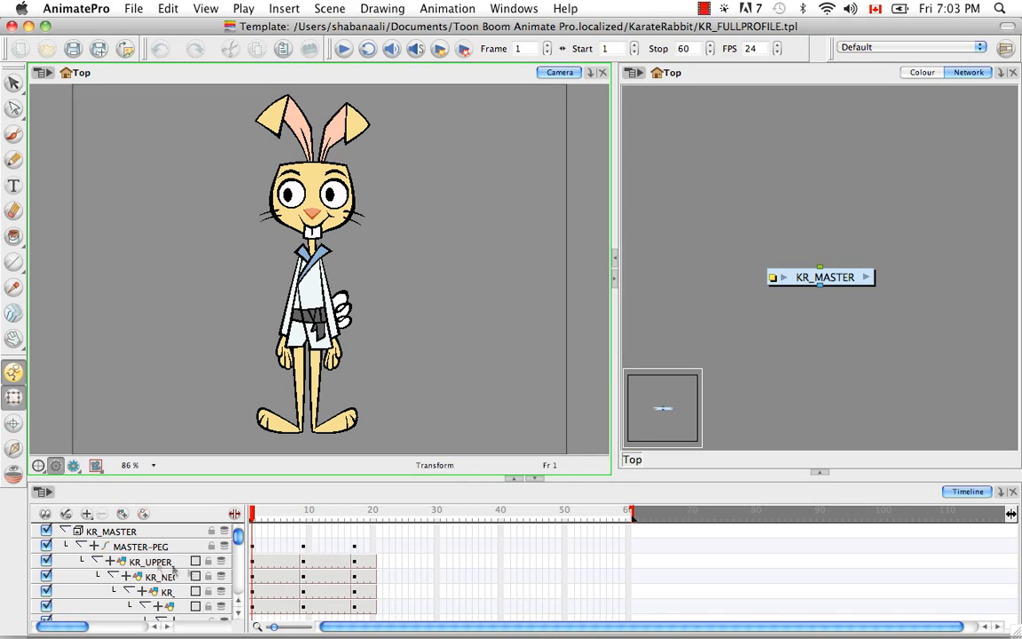
Collapse MASTER-PEG and delete its keyframes and drawings on frames 1 to 16 and after frame 17, keeping only the profile pose.
{"action": "left_click", "coordinate": [80, 545]}
{"action": "left_click", "coordinate": [347, 547]}
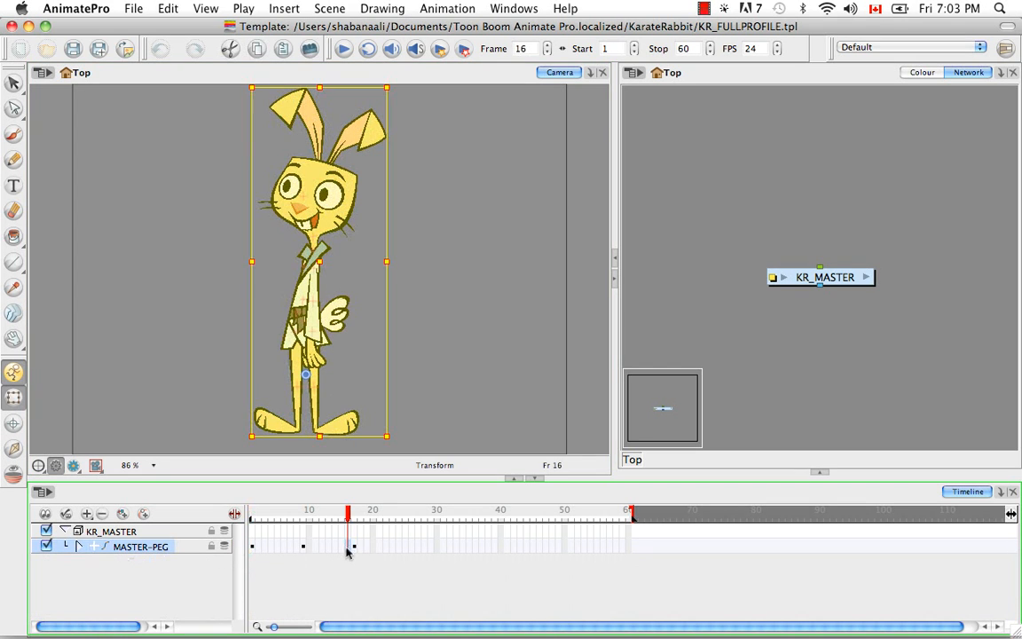
{"action": "left_click", "coordinate": [253, 547], "text": "shift"}
{"action": "key", "text": "Delete"}
{"action": "left_click", "coordinate": [361, 547]}
{"action": "left_click", "coordinate": [384, 551], "text": "shift"}
{"action": "key", "text": "Delete"}
Move the remaining profile pose from frame 17 to frame 1 and check the layers under MASTER-PEG.
{"action": "left_click", "coordinate": [353, 547]}
{"action": "left_click_drag", "start_coordinate": [353, 548], "coordinate": [253, 547]}
{"action": "left_click", "coordinate": [79, 547]}
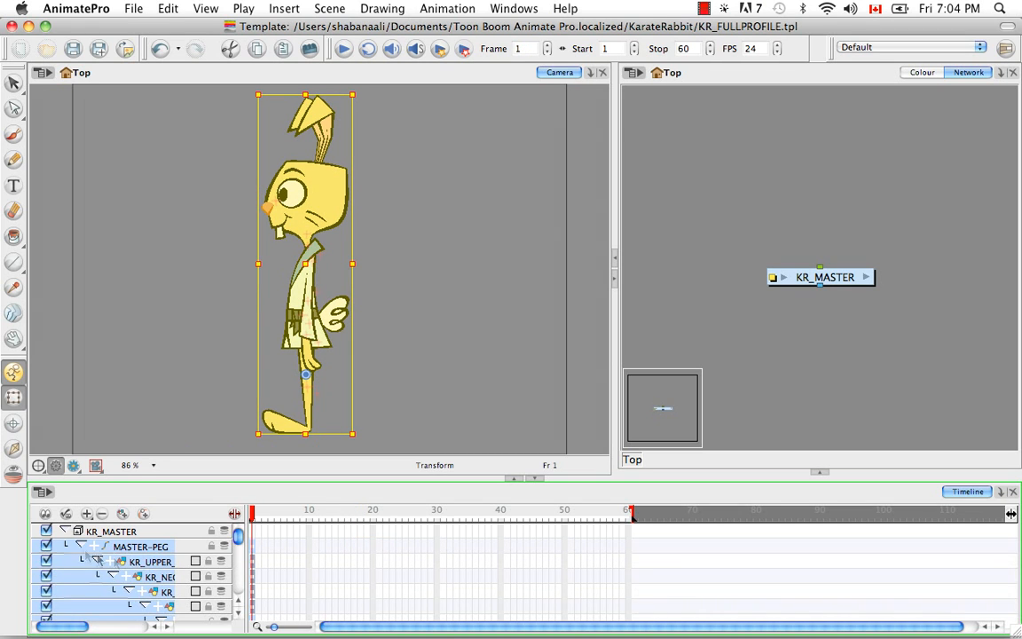
{"action": "mouse_move", "coordinate": [237, 538]}
{"action": "left_mouse_down"}
{"action": "mouse_move", "coordinate": [238, 570]}
{"action": "mouse_move", "coordinate": [237, 532]}
{"action": "left_mouse_up"}
Collapse MASTER-PEG and shorten the profile template's scene to one frame.
{"action": "left_click", "coordinate": [79, 546]}
{"action": "left_click_drag", "start_coordinate": [629, 512], "coordinate": [253, 513]}
{"action": "left_click", "coordinate": [173, 587]}
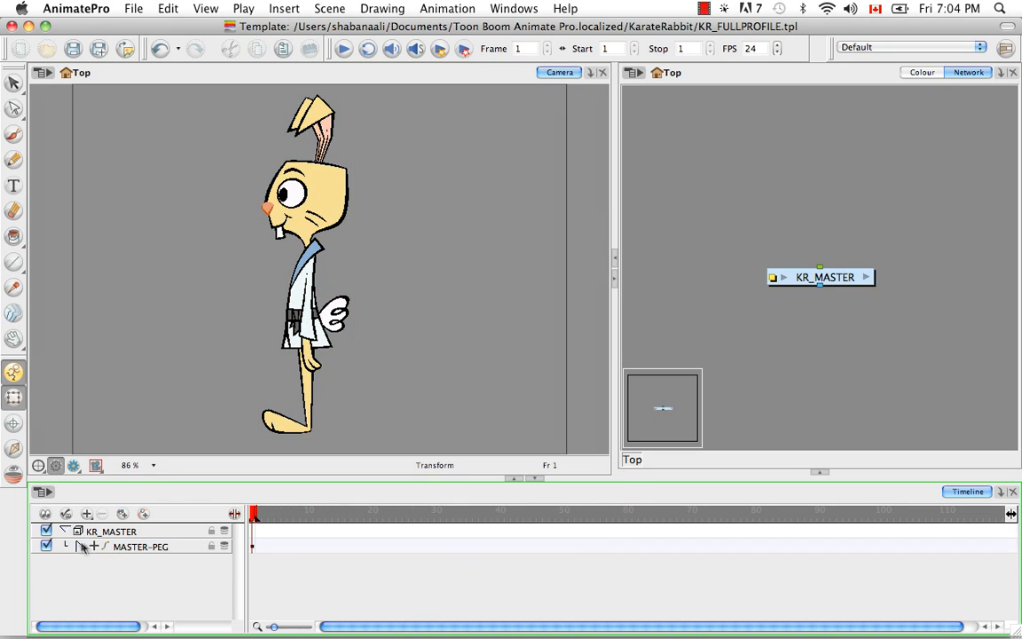
Collapse the KR_MASTER group, rename it KR_FULLPROFILE and save the template.
{"action": "left_click", "coordinate": [63, 530]}
{"action": "double_click", "coordinate": [111, 532]}
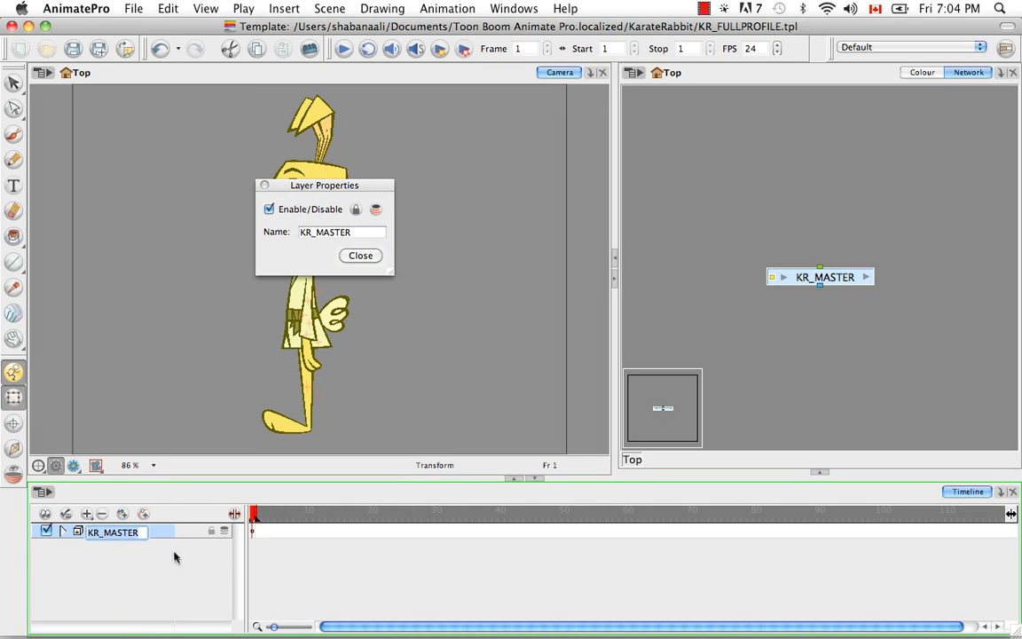
{"action": "key", "text": "BackSpace"}
{"action": "type", "text": "KR_FULLPROFILE"}
{"action": "key", "text": "Return"}
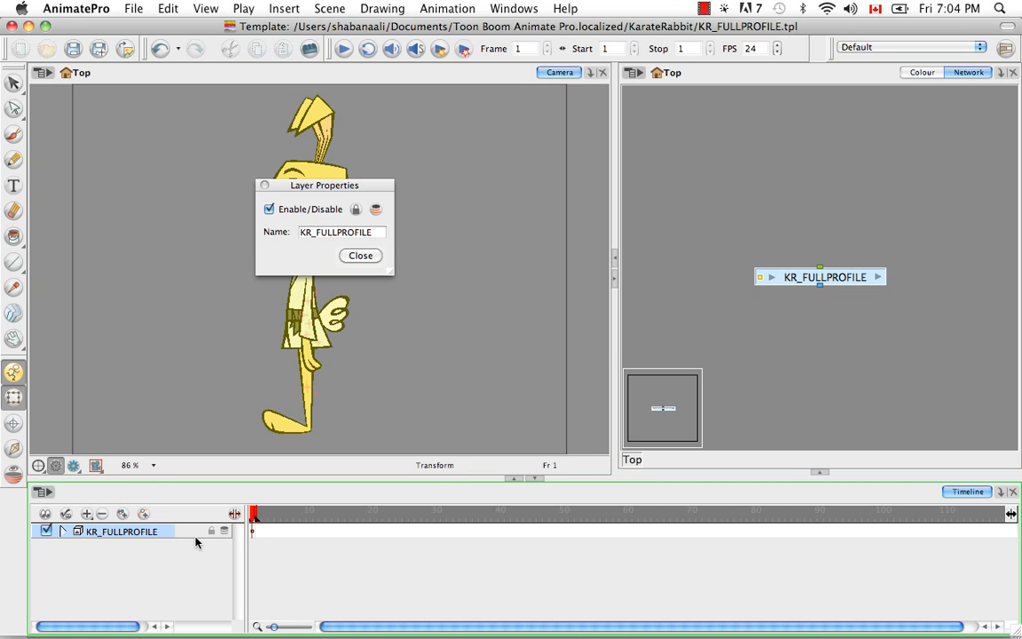
{"action": "left_click", "coordinate": [369, 256]}
{"action": "left_click", "coordinate": [74, 54]}
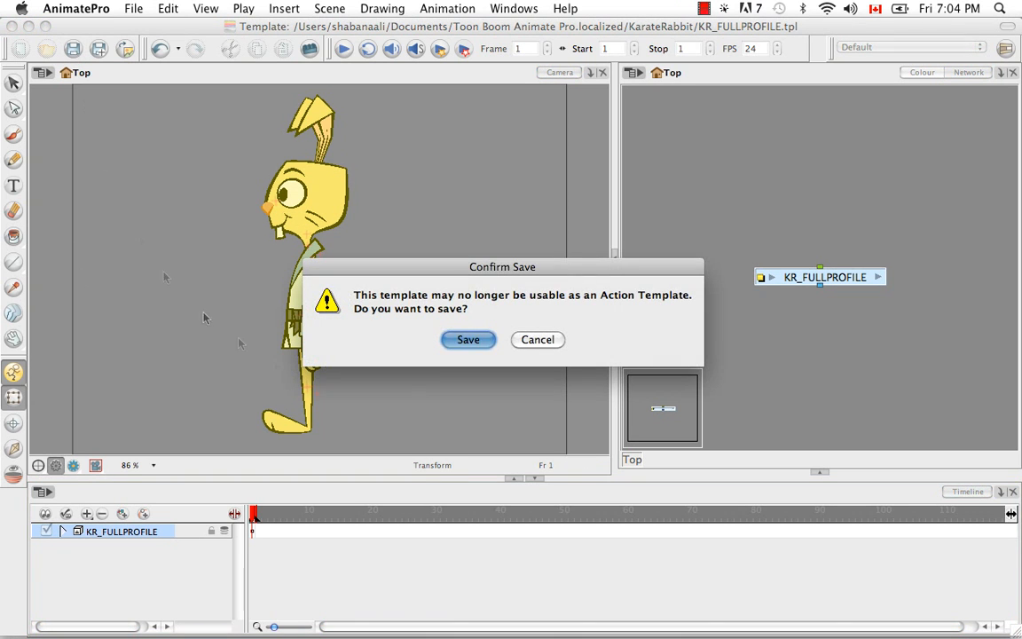
{"action": "left_click", "coordinate": [463, 343]}
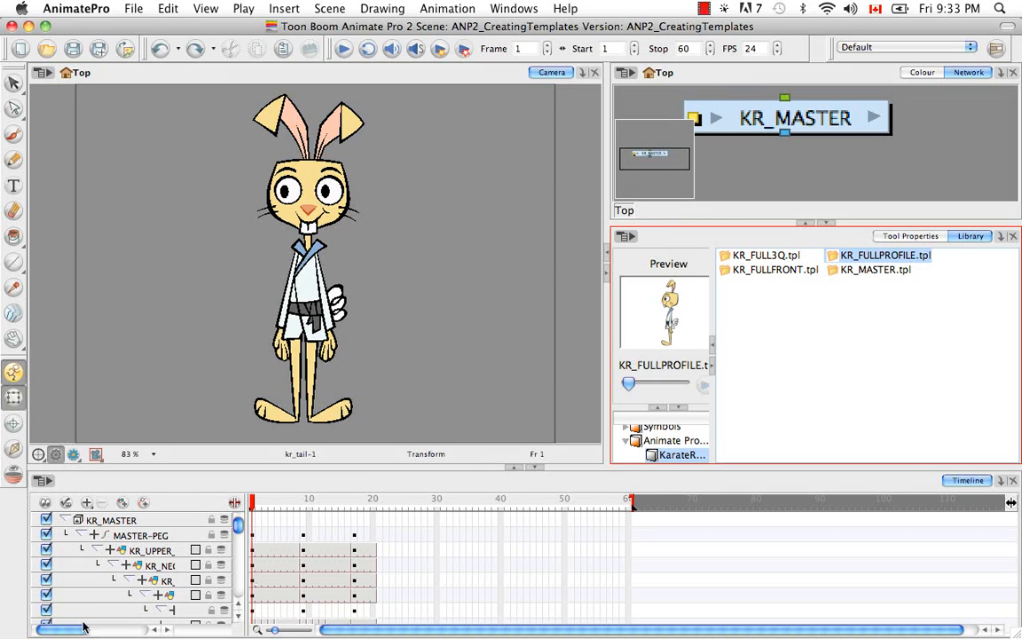
Collapse MASTER-PEG in the main scene and store its frame 1 front pose in the library as KR_Front_KP.tpl.
{"action": "left_click", "coordinate": [79, 535]}
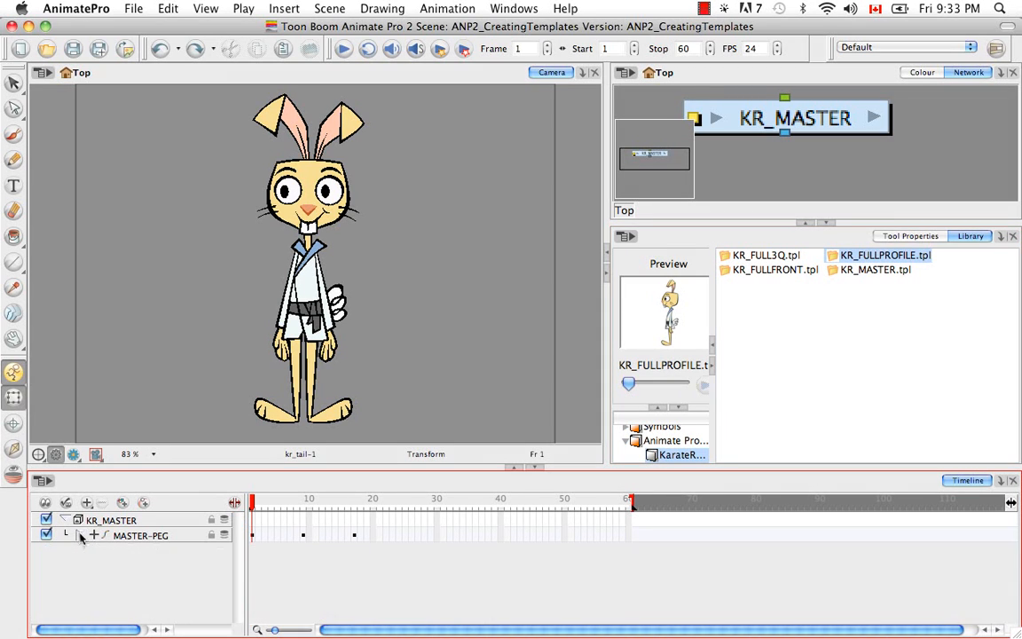
{"action": "left_click", "coordinate": [252, 538]}
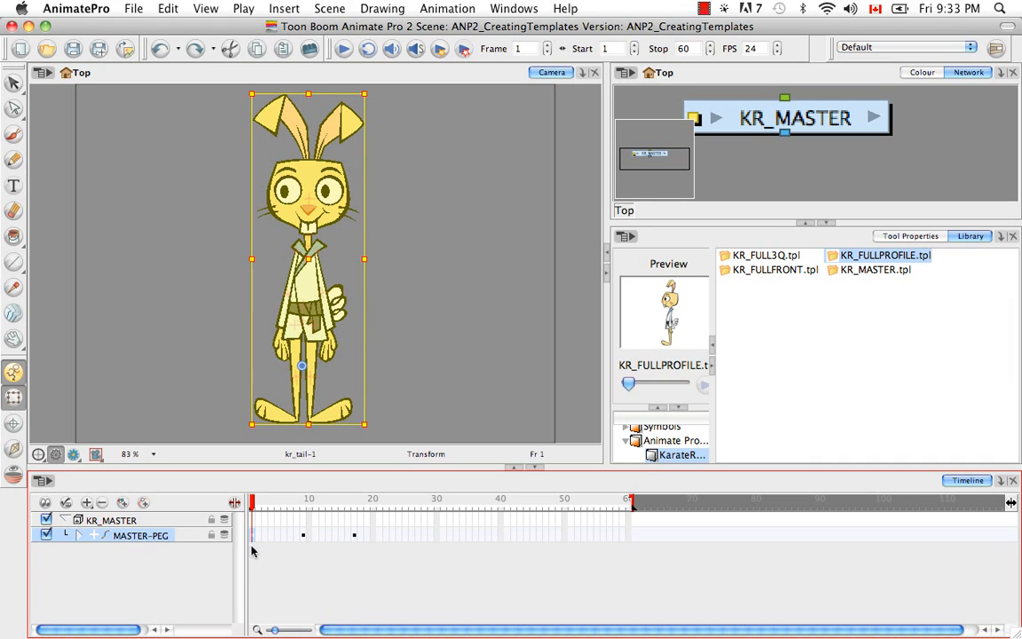
{"action": "left_click_drag", "start_coordinate": [252, 538], "coordinate": [816, 437]}
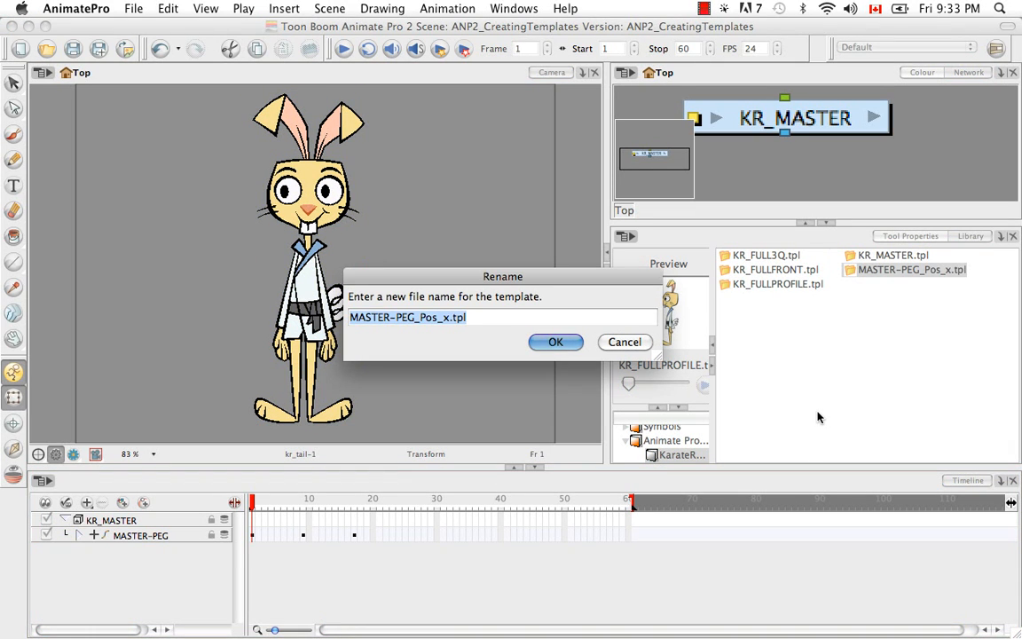
{"action": "key", "text": "Right"}
{"action": "key", "text": "Left"}
{"action": "key", "text": "Left"}
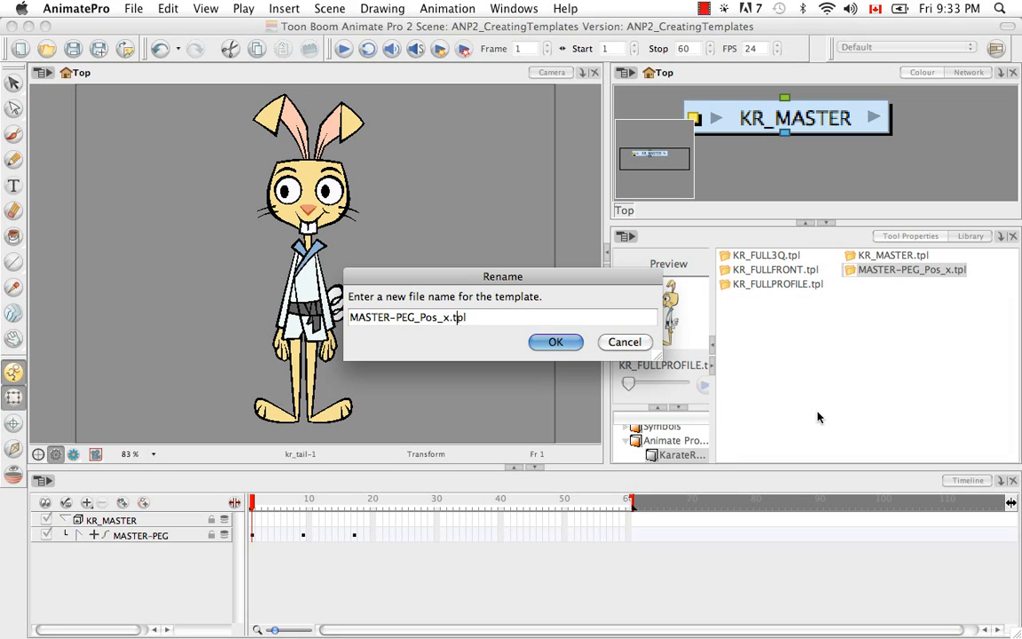
{"action": "key", "text": "BackSpace"}
{"action": "key", "text": "BackSpace"}
{"action": "key", "text": "BackSpace"}
{"action": "key", "text": "BackSpace"}
{"action": "key", "text": "BackSpace"}
{"action": "key", "text": "BackSpace"}
{"action": "key", "text": "BackSpace"}
{"action": "key", "text": "BackSpace"}
{"action": "key", "text": "BackSpace"}
{"action": "key", "text": "BackSpace"}
{"action": "key", "text": "BackSpace"}
{"action": "key", "text": "BackSpace"}
{"action": "key", "text": "BackSpace"}
{"action": "key", "text": "BackSpace"}
{"action": "key", "text": "BackSpace"}
{"action": "key", "text": "BackSpace"}
{"action": "type", "text": "KR_"}
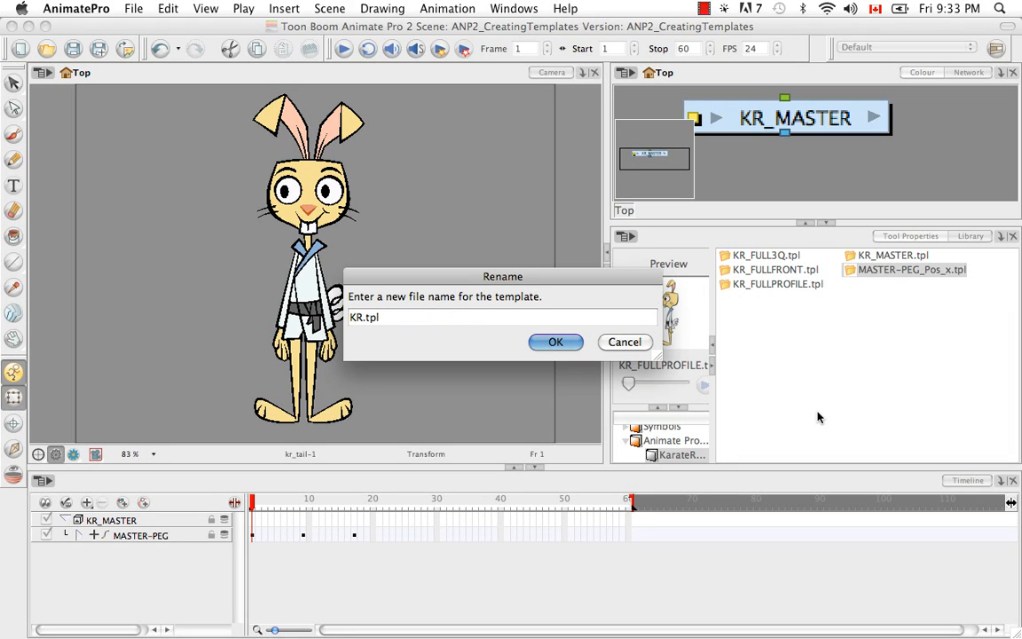
{"action": "type", "text": "Front_KP"}
{"action": "left_click", "coordinate": [555, 342]}
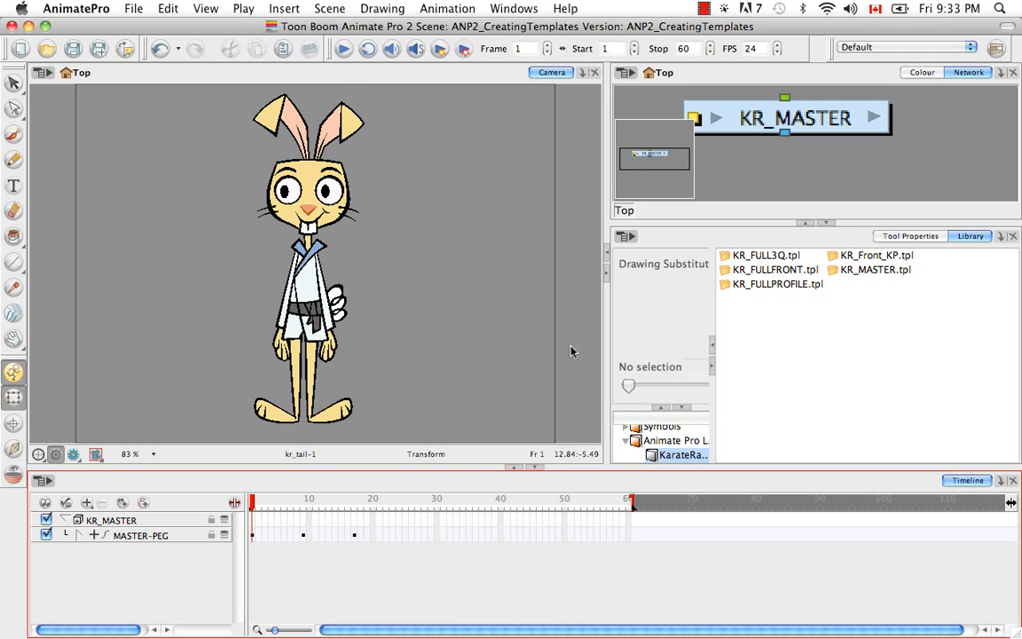
Store MASTER-PEG's three-quarter pose at frame 9 in the library as a template named KR_3Q_KP.tpl.
{"action": "left_click", "coordinate": [304, 535]}
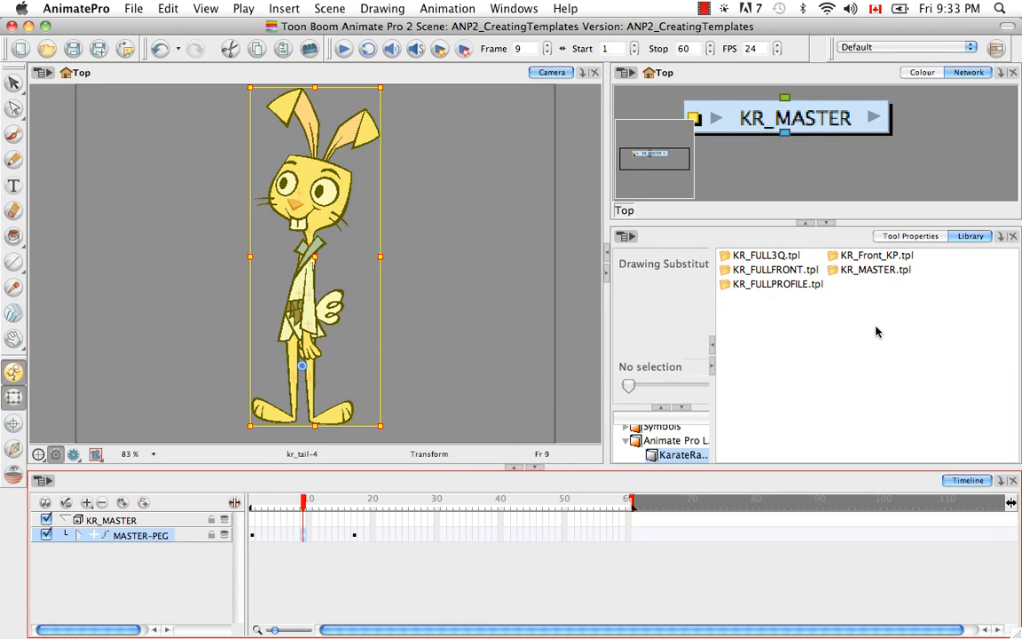
{"action": "left_click_drag", "start_coordinate": [876, 332], "coordinate": [876, 332]}
{"action": "key", "text": "Left"}
{"action": "key", "text": "Left"}
{"action": "key", "text": "Left"}
{"action": "key", "text": "Left"}
{"action": "key", "text": "BackSpace"}
{"action": "key", "text": "BackSpace"}
{"action": "key", "text": "BackSpace"}
{"action": "key", "text": "BackSpace"}
{"action": "key", "text": "BackSpace"}
{"action": "key", "text": "BackSpace"}
{"action": "key", "text": "BackSpace"}
{"action": "key", "text": "BackSpace"}
{"action": "key", "text": "BackSpace"}
{"action": "key", "text": "BackSpace"}
{"action": "key", "text": "BackSpace"}
{"action": "key", "text": "BackSpace"}
{"action": "key", "text": "BackSpace"}
{"action": "key", "text": "BackSpace"}
{"action": "key", "text": "BackSpace"}
{"action": "key", "text": "BackSpace"}
{"action": "type", "text": "KR_3Q_KP"}
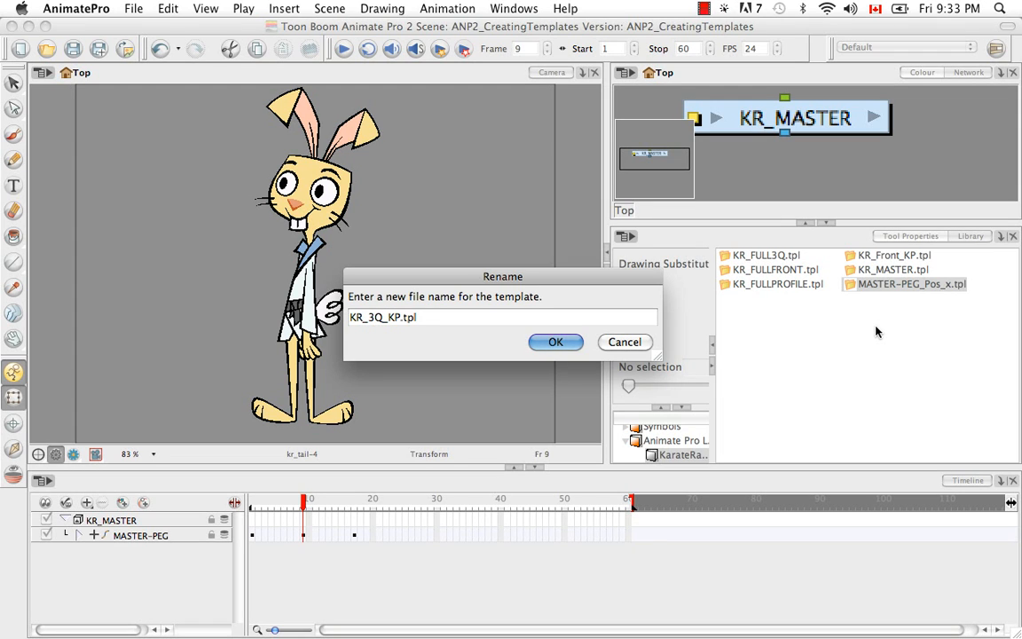
{"action": "left_click", "coordinate": [548, 337]}
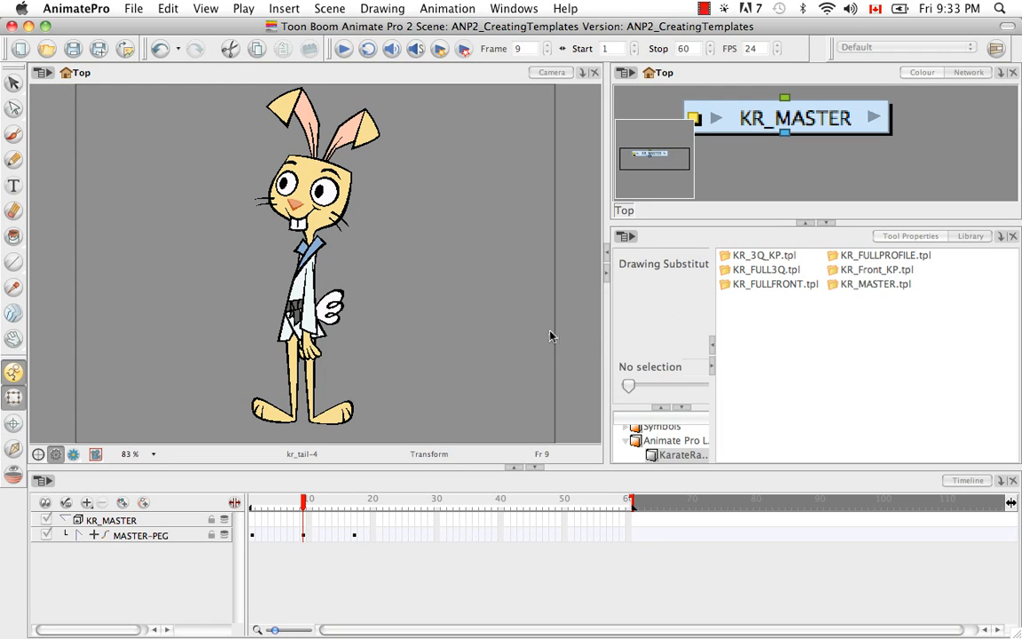
Store MASTER-PEG's profile pose at frame 17 in the library as a template named KR_Profile_KP.tpl.
{"action": "left_click", "coordinate": [355, 541]}
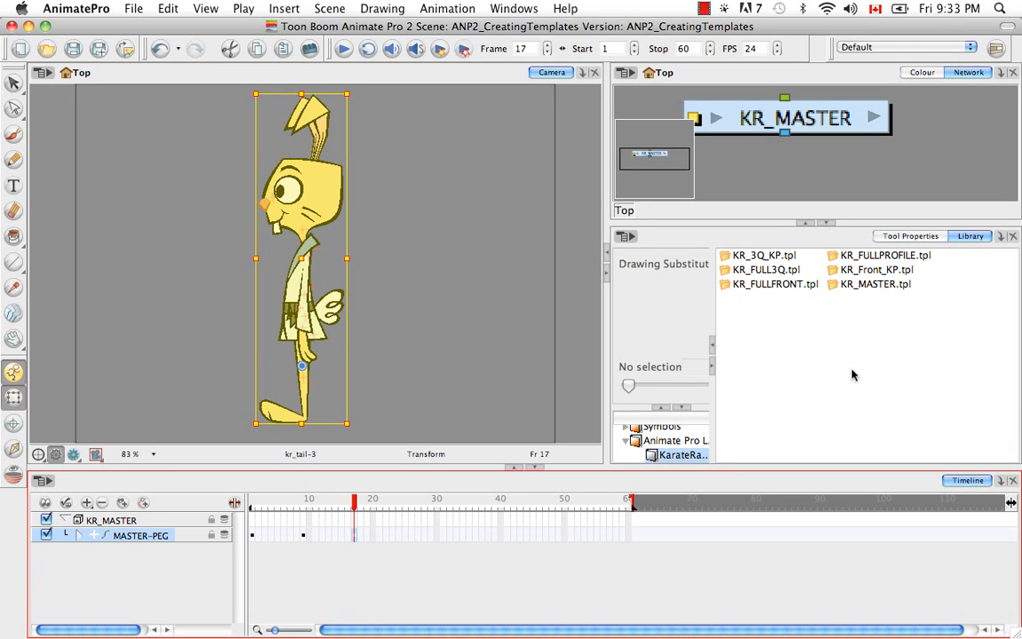
{"action": "left_click_drag", "start_coordinate": [355, 536], "coordinate": [866, 342]}
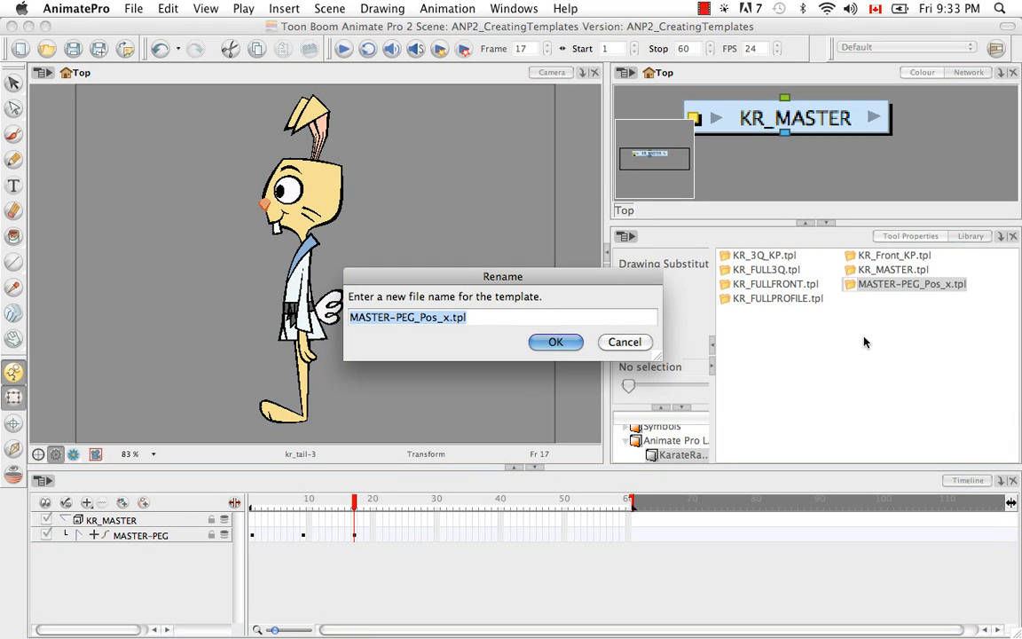
{"action": "key", "text": "Right"}
{"action": "key", "text": "Left"}
{"action": "key", "text": "Left"}
{"action": "key", "text": "Left"}
{"action": "key", "text": "Left"}
{"action": "key", "text": "BackSpace"}
{"action": "key", "text": "BackSpace"}
{"action": "key", "text": "BackSpace"}
{"action": "key", "text": "BackSpace"}
{"action": "key", "text": "BackSpace"}
{"action": "key", "text": "BackSpace"}
{"action": "key", "text": "BackSpace"}
{"action": "key", "text": "BackSpace"}
{"action": "key", "text": "BackSpace"}
{"action": "key", "text": "BackSpace"}
{"action": "key", "text": "BackSpace"}
{"action": "key", "text": "BackSpace"}
{"action": "key", "text": "BackSpace"}
{"action": "key", "text": "BackSpace"}
{"action": "key", "text": "BackSpace"}
{"action": "key", "text": "BackSpace"}
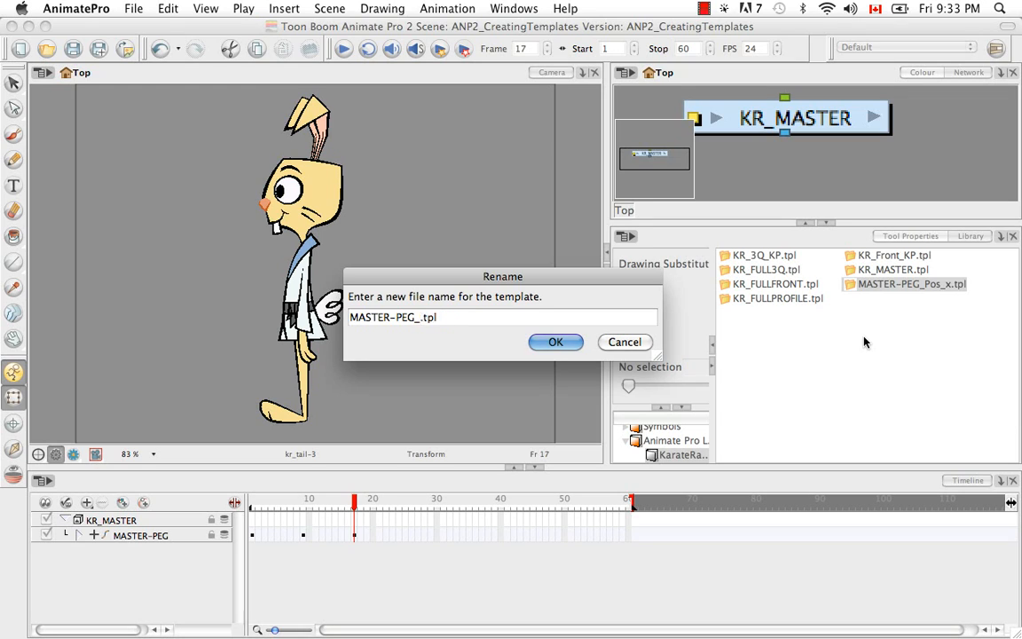
{"action": "type", "text": "KR_"}
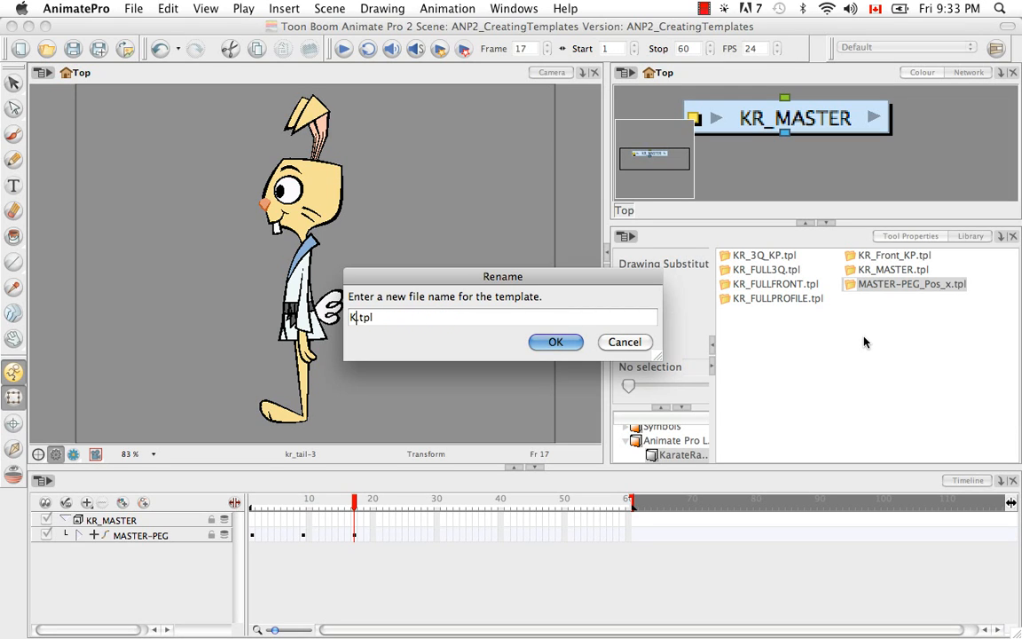
{"action": "type", "text": "Profile_KP"}
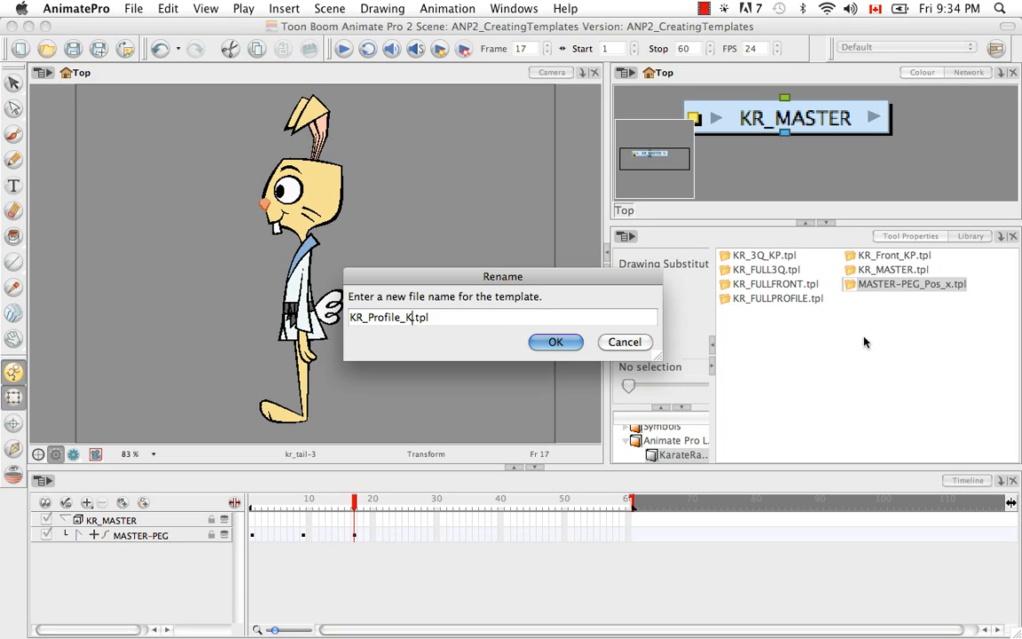
{"action": "key", "text": "Return"}
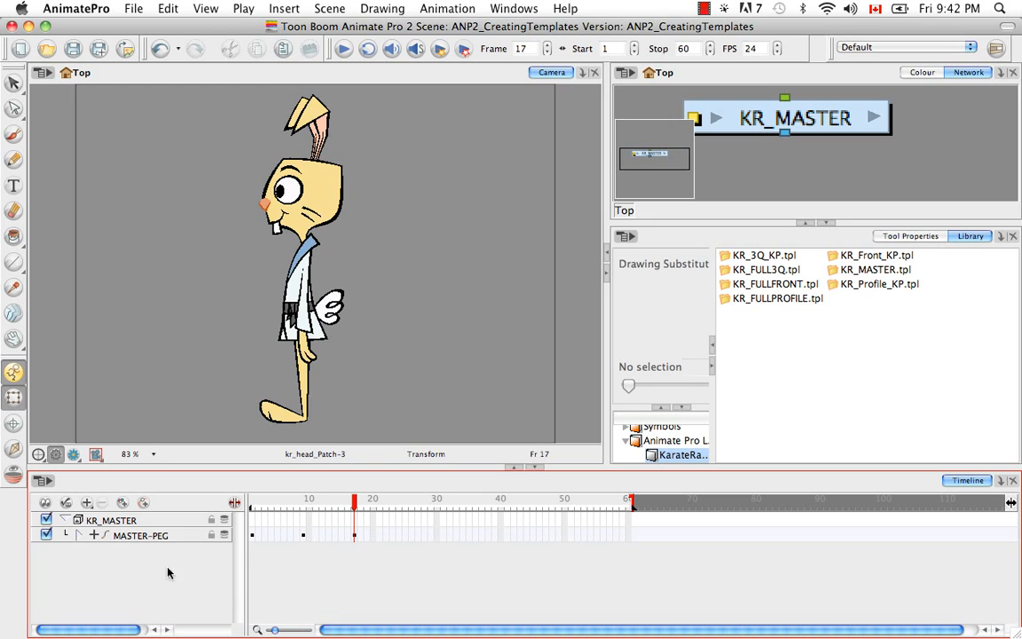
Expand MASTER-PEG's hierarchy in the timeline and collapse the KR_HEAD-PEG layer so its parts are grouped.
{"action": "left_click", "coordinate": [78, 536]}
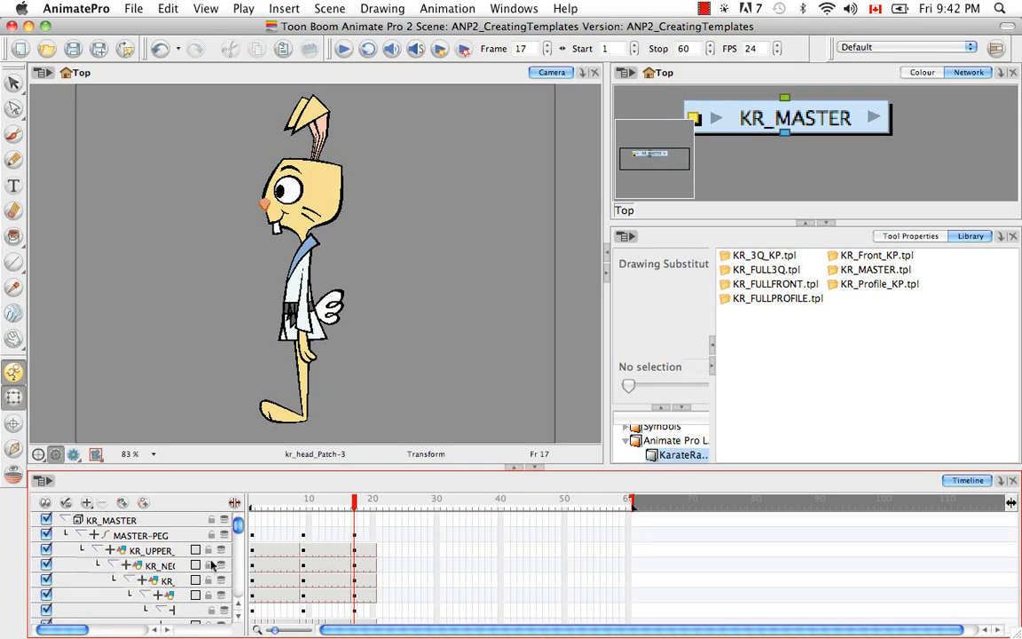
{"action": "left_click_drag", "start_coordinate": [73, 632], "coordinate": [99, 630]}
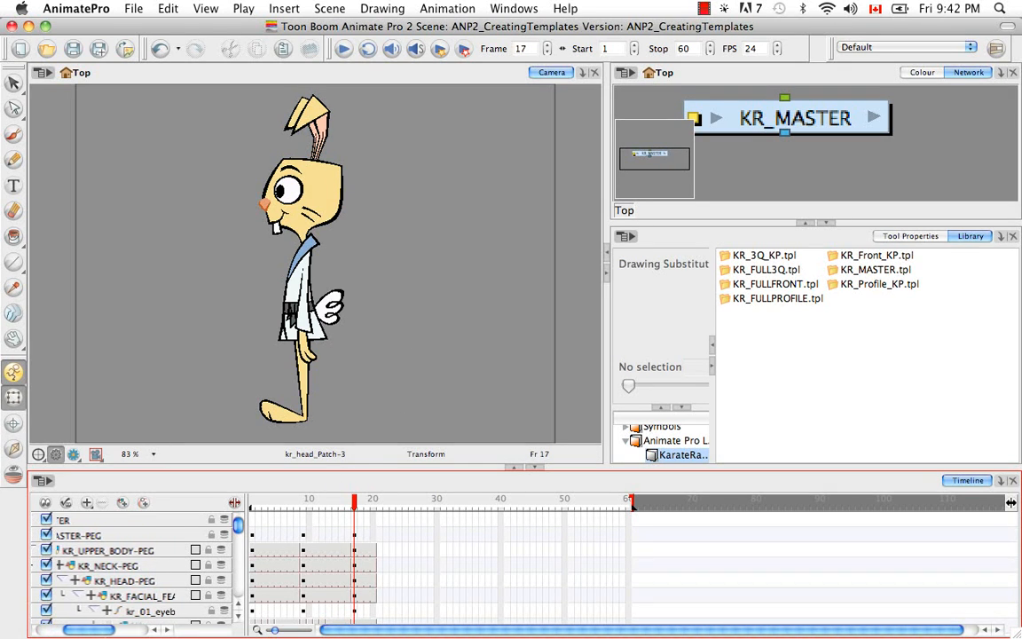
{"action": "left_click", "coordinate": [100, 582]}
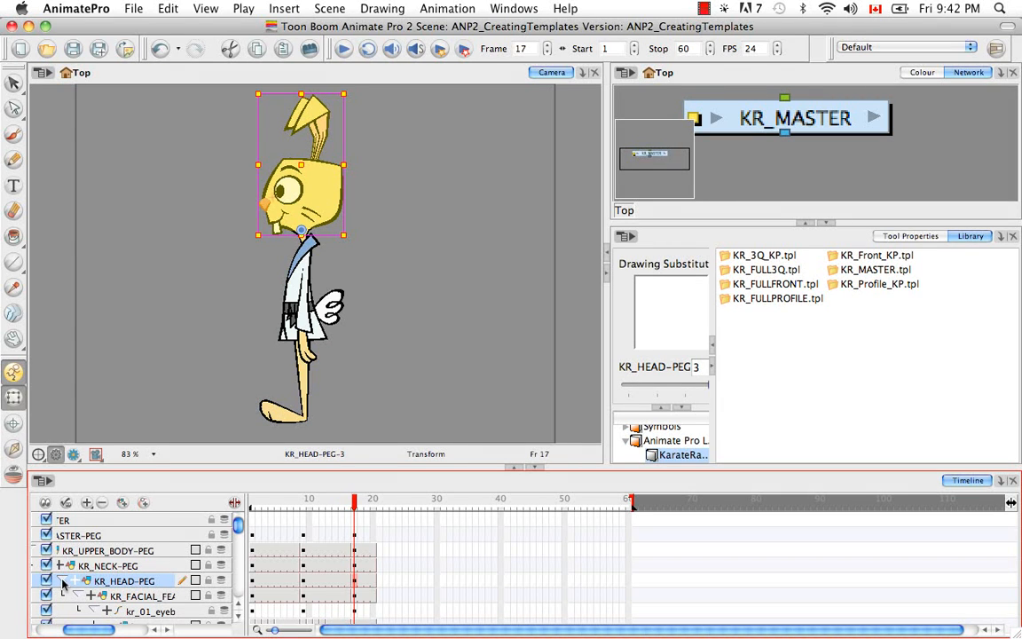
{"action": "left_click", "coordinate": [61, 581]}
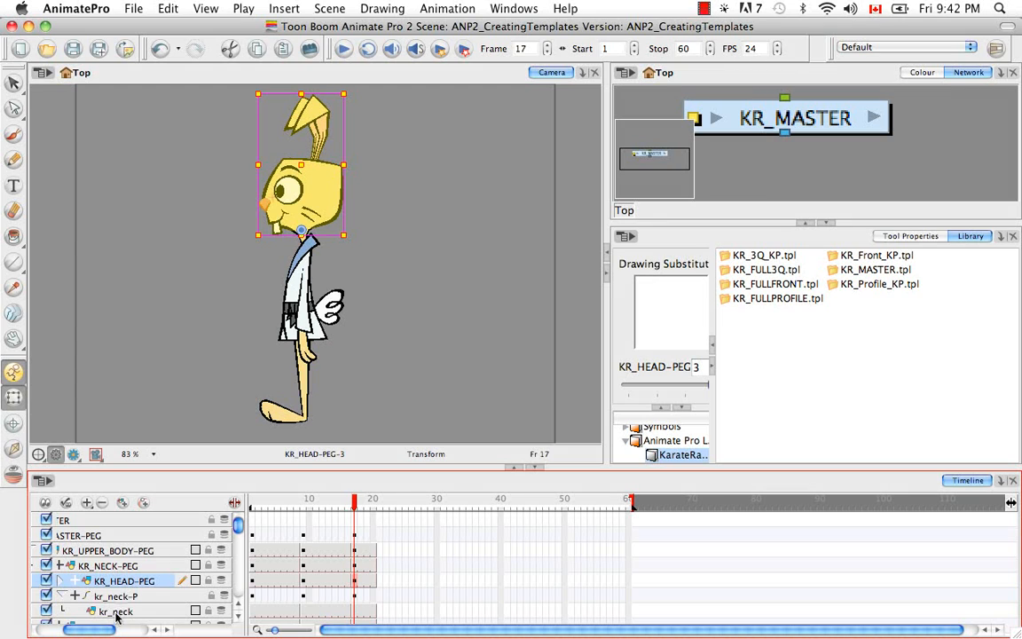
Store the collapsed KR_HEAD-PEG's front pose at frame 1 in the library as a template named KR_FrontHead.tpl.
{"action": "left_click", "coordinate": [252, 581]}
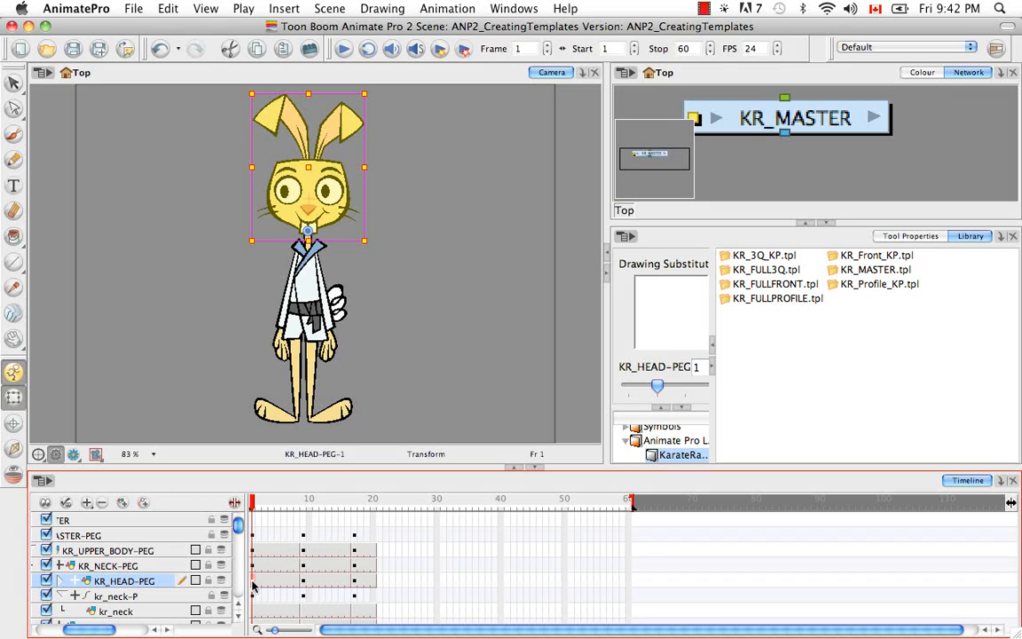
{"action": "left_click_drag", "start_coordinate": [253, 583], "coordinate": [812, 410]}
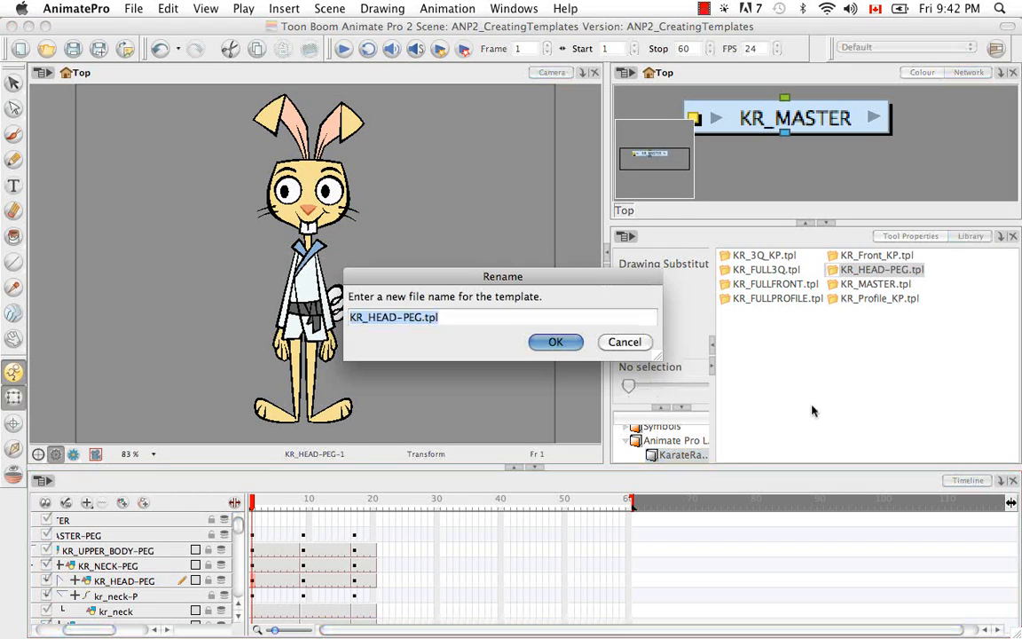
{"action": "key", "text": "Right"}
{"action": "key", "text": "Left"}
{"action": "key", "text": "Left"}
{"action": "key", "text": "Left"}
{"action": "key", "text": "Left"}
{"action": "key", "text": "BackSpace"}
{"action": "key", "text": "BackSpace"}
{"action": "key", "text": "BackSpace"}
{"action": "key", "text": "BackSpace"}
{"action": "key", "text": "BackSpace"}
{"action": "key", "text": "BackSpace"}
{"action": "key", "text": "BackSpace"}
{"action": "key", "text": "BackSpace"}
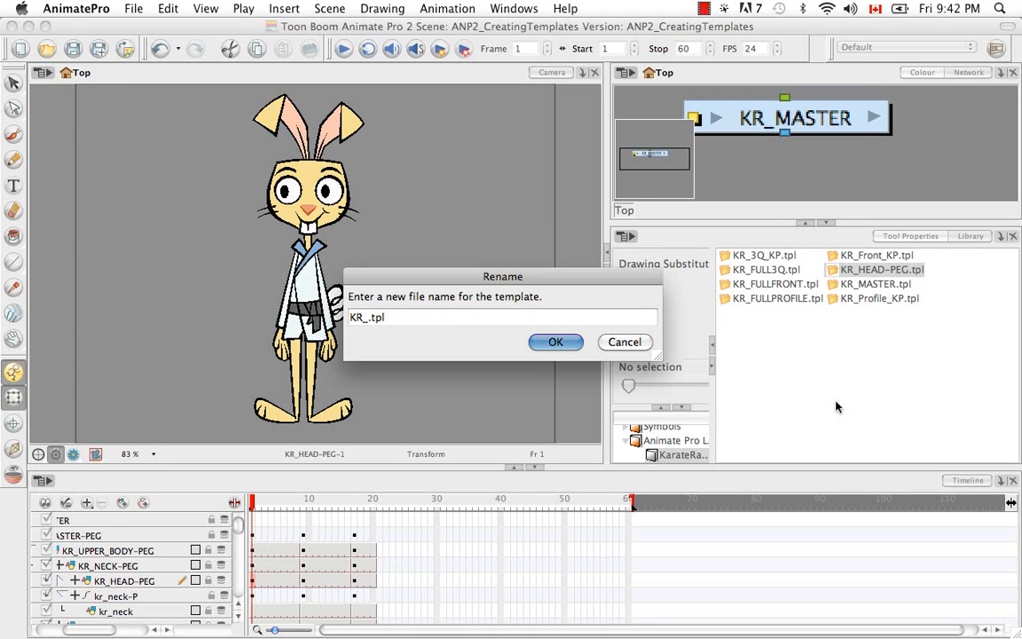
{"action": "type", "text": "FrontHead"}
{"action": "left_click", "coordinate": [554, 342]}
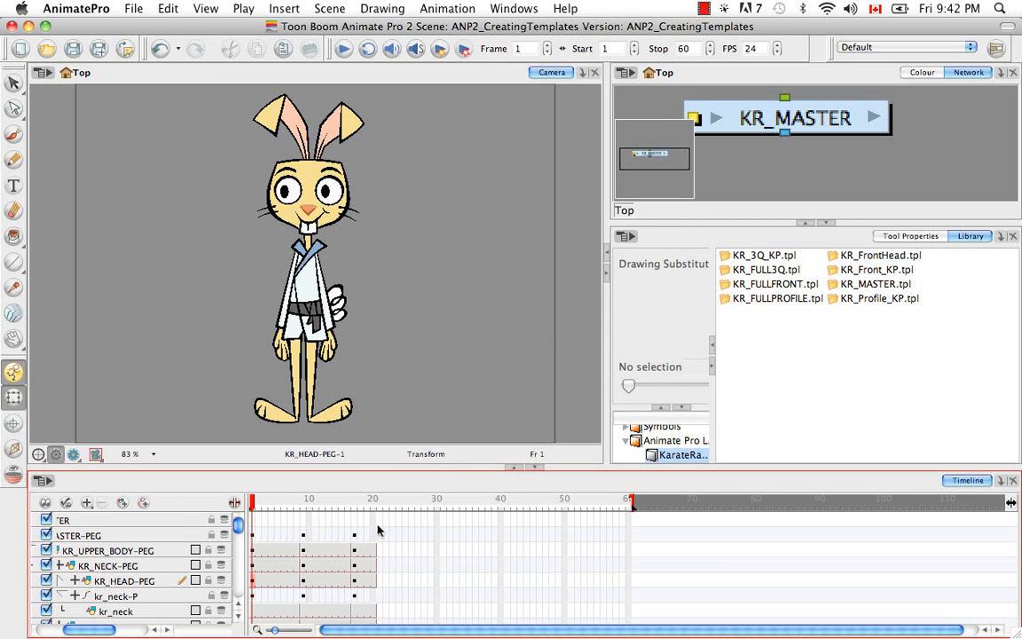
Store KR_HEAD-PEG's three-quarter pose at frame 9 in the library as a template named KR_3QHead.tpl.
{"action": "left_click", "coordinate": [303, 582]}
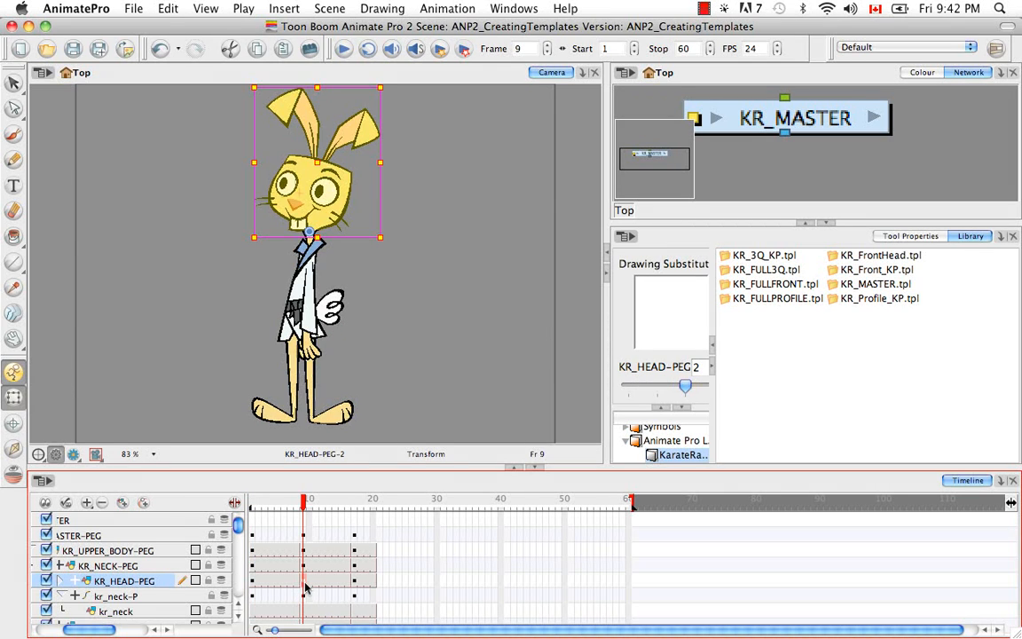
{"action": "left_click_drag", "start_coordinate": [308, 583], "coordinate": [820, 333]}
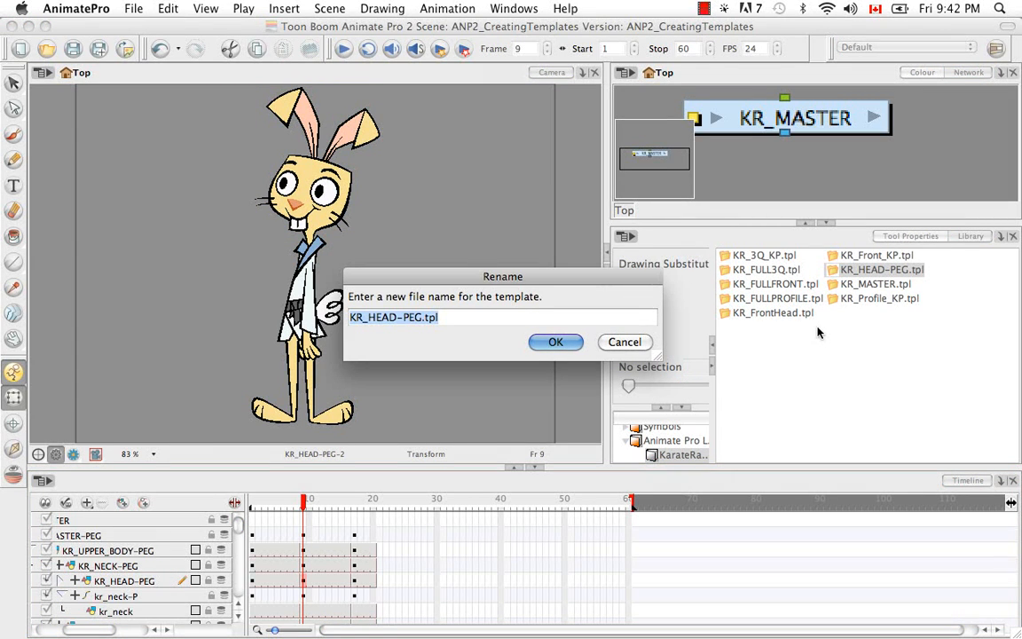
{"action": "key", "text": "Right"}
{"action": "key", "text": "Left"}
{"action": "key", "text": "Left"}
{"action": "key", "text": "Left"}
{"action": "key", "text": "Left"}
{"action": "key", "text": "BackSpace"}
{"action": "key", "text": "BackSpace"}
{"action": "key", "text": "BackSpace"}
{"action": "key", "text": "BackSpace"}
{"action": "key", "text": "BackSpace"}
{"action": "key", "text": "BackSpace"}
{"action": "key", "text": "BackSpace"}
{"action": "key", "text": "BackSpace"}
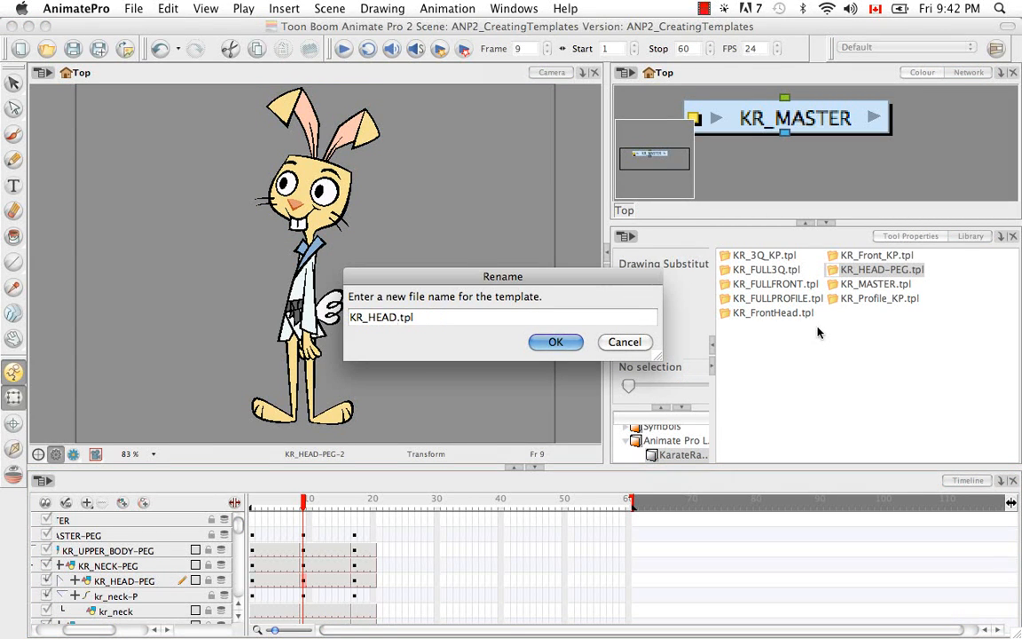
{"action": "type", "text": "3QHead"}
{"action": "key", "text": "Return"}
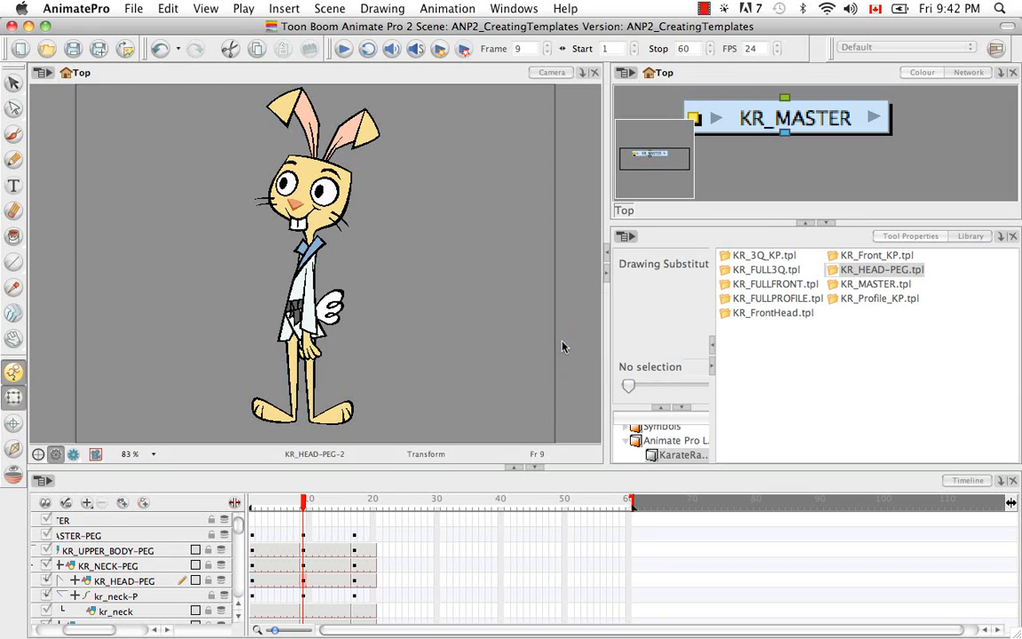
Store KR_HEAD-PEG's profile pose at frame 17 in the library as a template named KR_ProfileHead.tpl.
{"action": "left_click", "coordinate": [355, 582]}
{"action": "left_click_drag", "start_coordinate": [355, 582], "coordinate": [866, 379]}
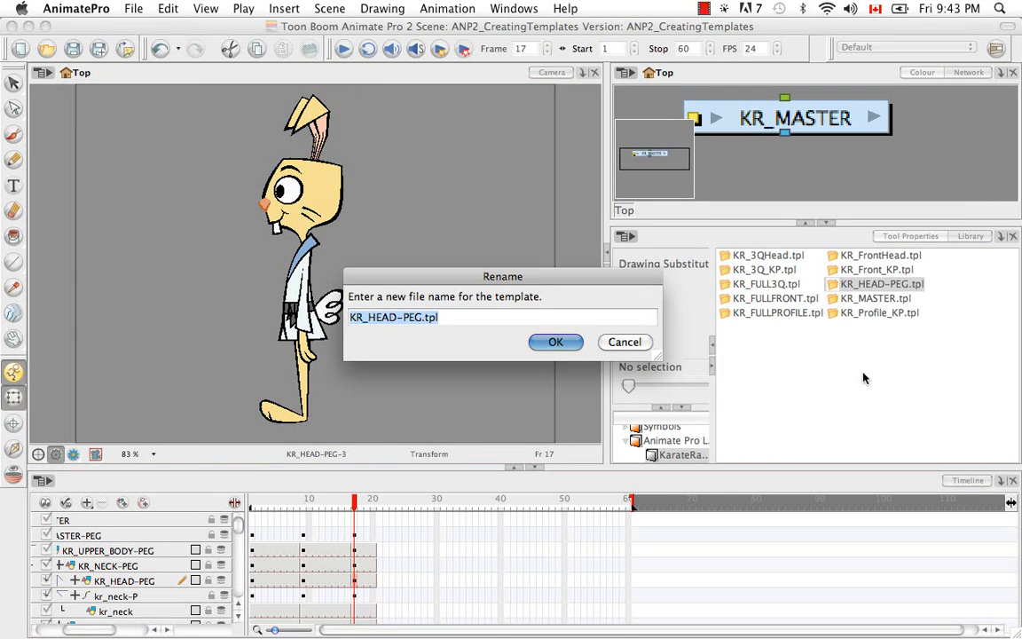
{"action": "key", "text": "Right"}
{"action": "key", "text": "Left"}
{"action": "key", "text": "Left"}
{"action": "key", "text": "Left"}
{"action": "key", "text": "Left"}
{"action": "key", "text": "BackSpace"}
{"action": "key", "text": "BackSpace"}
{"action": "key", "text": "BackSpace"}
{"action": "key", "text": "BackSpace"}
{"action": "key", "text": "BackSpace"}
{"action": "key", "text": "BackSpace"}
{"action": "key", "text": "BackSpace"}
{"action": "key", "text": "BackSpace"}
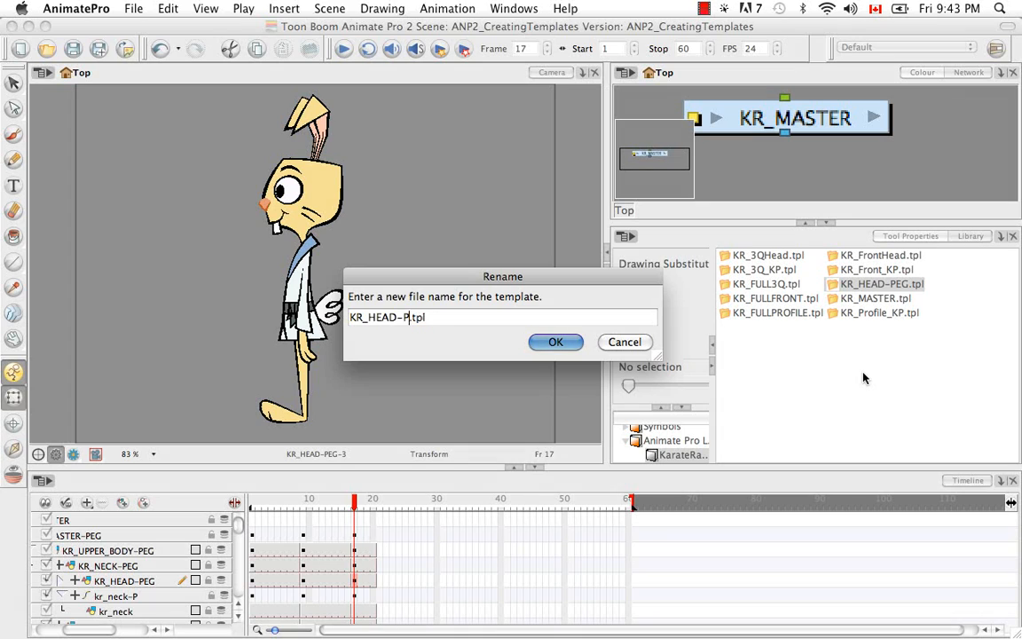
{"action": "type", "text": "ProfileHead"}
{"action": "left_click", "coordinate": [557, 342]}
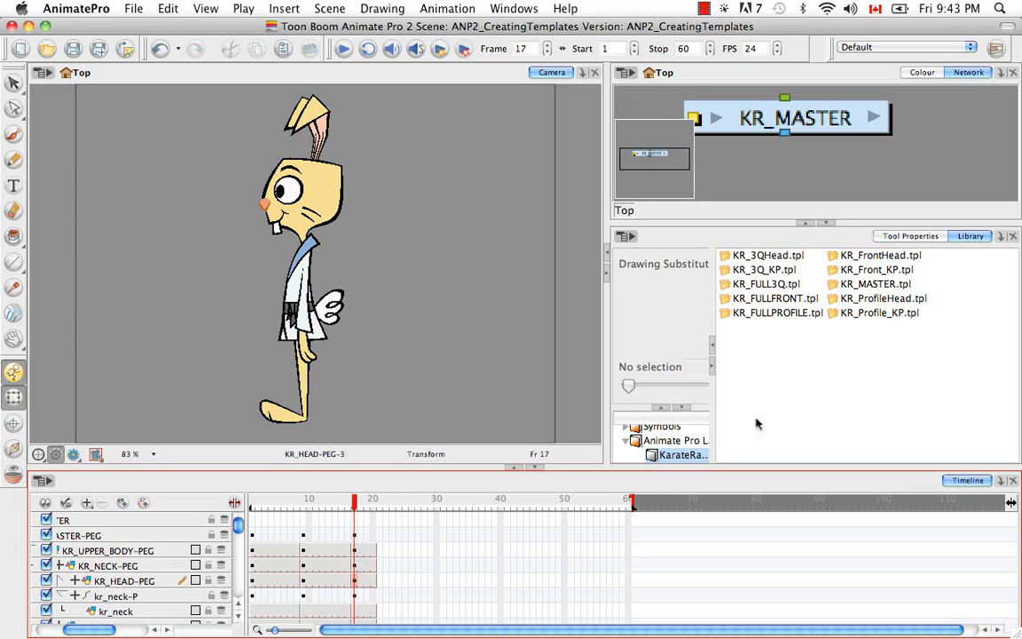
Create a new scene named TemplateTest at NTSC resolution, saving the changes in the current scene.
{"action": "left_click", "coordinate": [18, 51]}
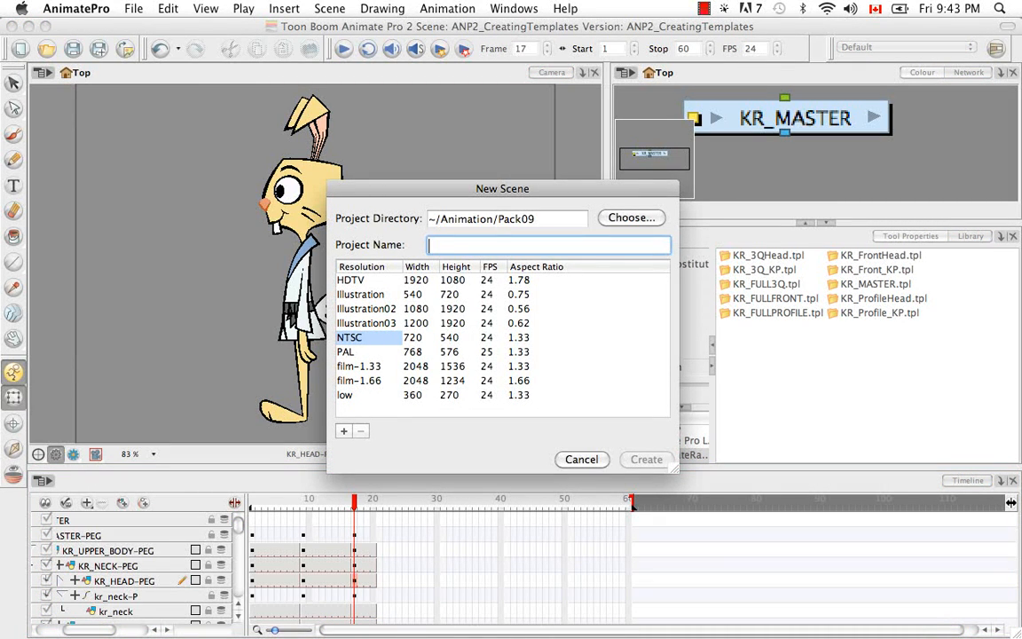
{"action": "type", "text": "Templat"}
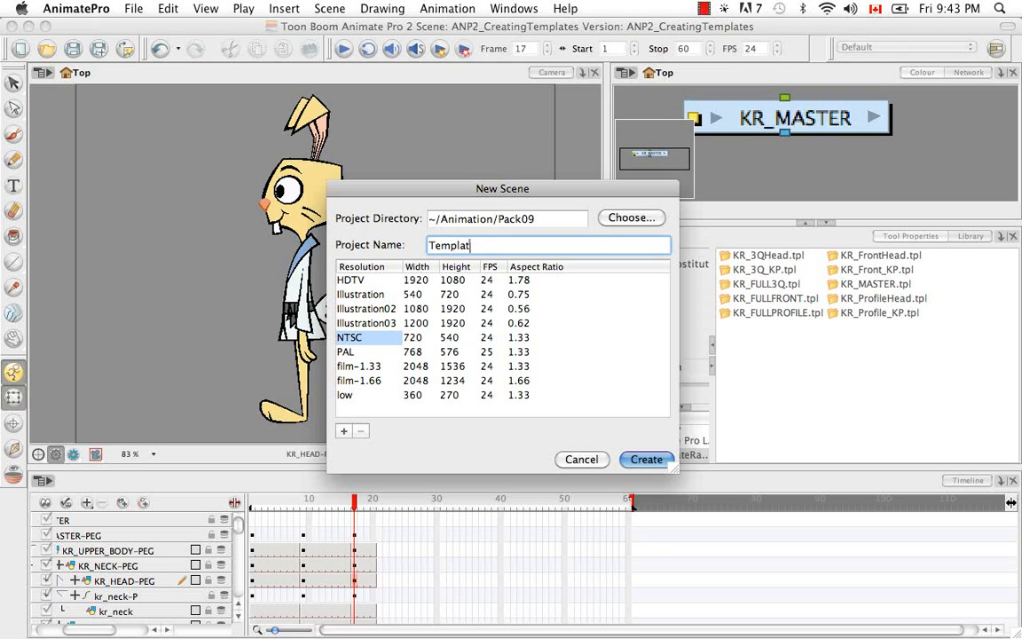
{"action": "type", "text": "eTest"}
{"action": "left_click", "coordinate": [636, 461]}
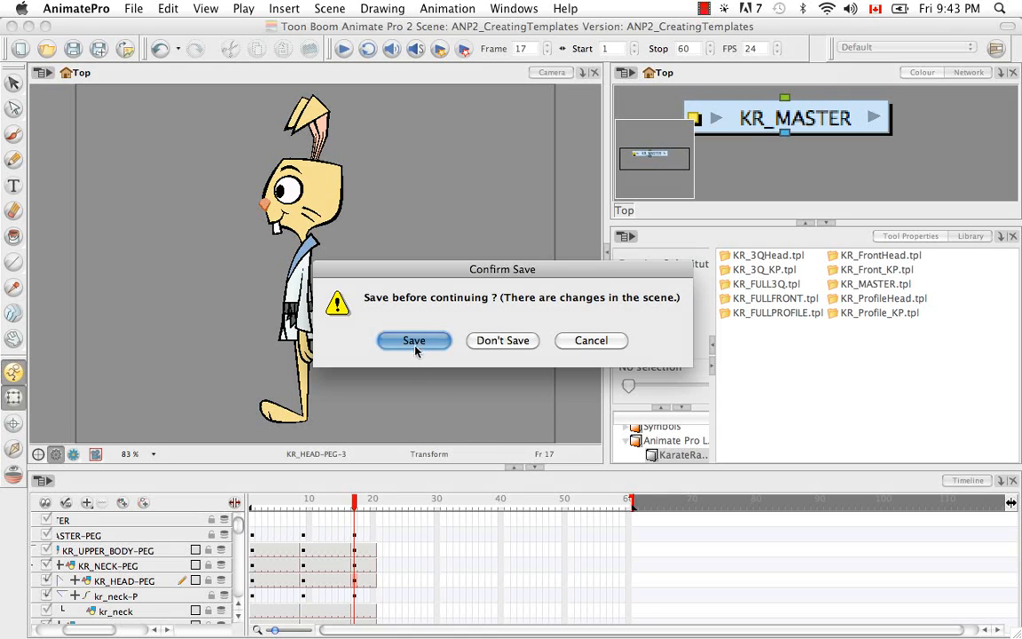
{"action": "left_click", "coordinate": [414, 341]}
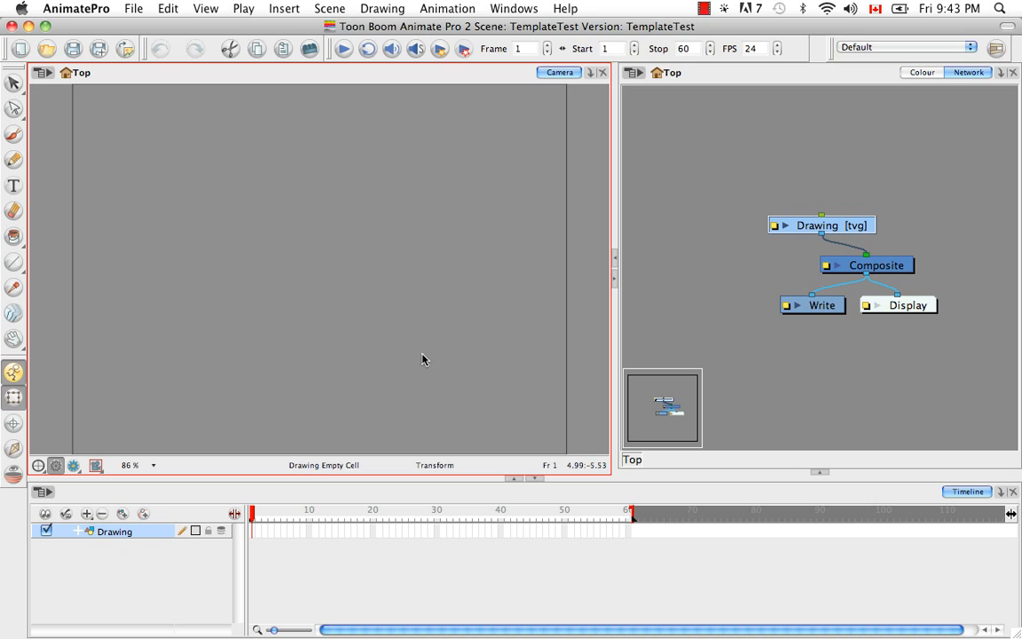
Reveal the library and open the karate rabbit template folder inside the Animate Pro library.
{"action": "left_click", "coordinate": [818, 475]}
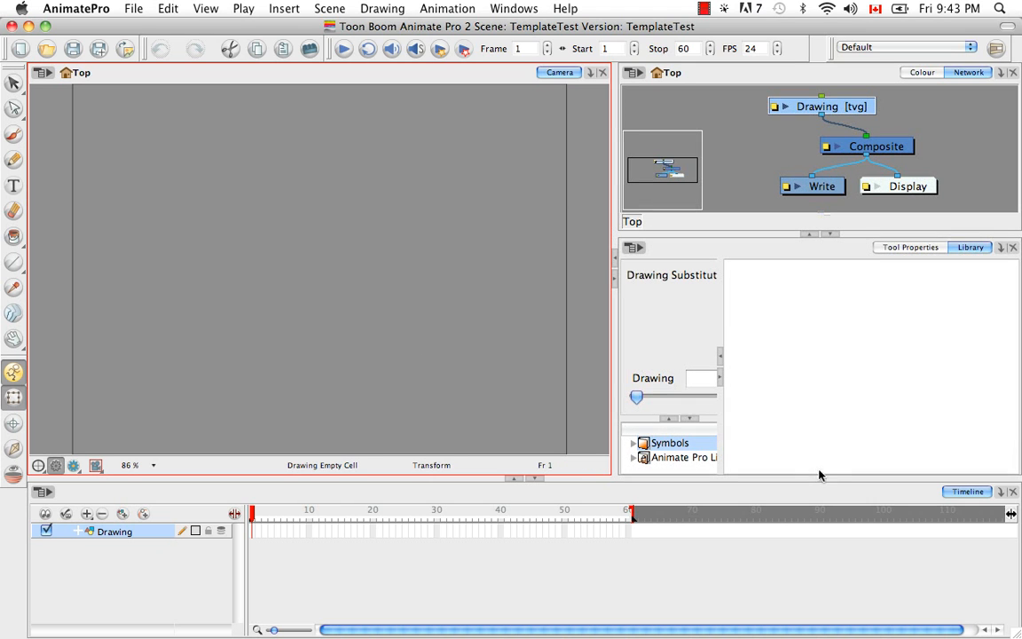
{"action": "left_click", "coordinate": [638, 458]}
{"action": "left_click", "coordinate": [635, 458]}
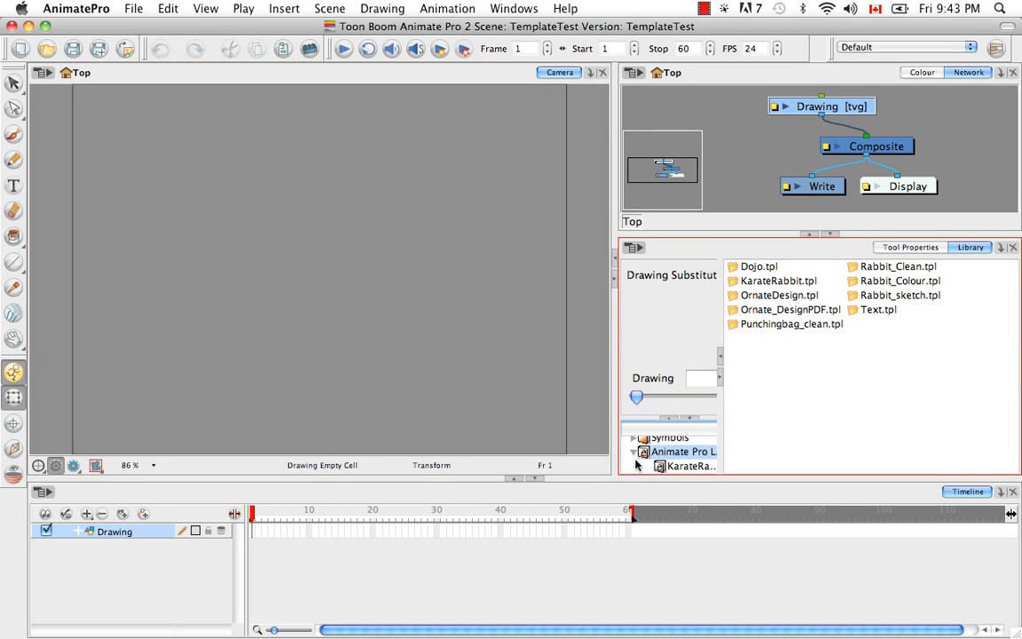
{"action": "left_click", "coordinate": [674, 468]}
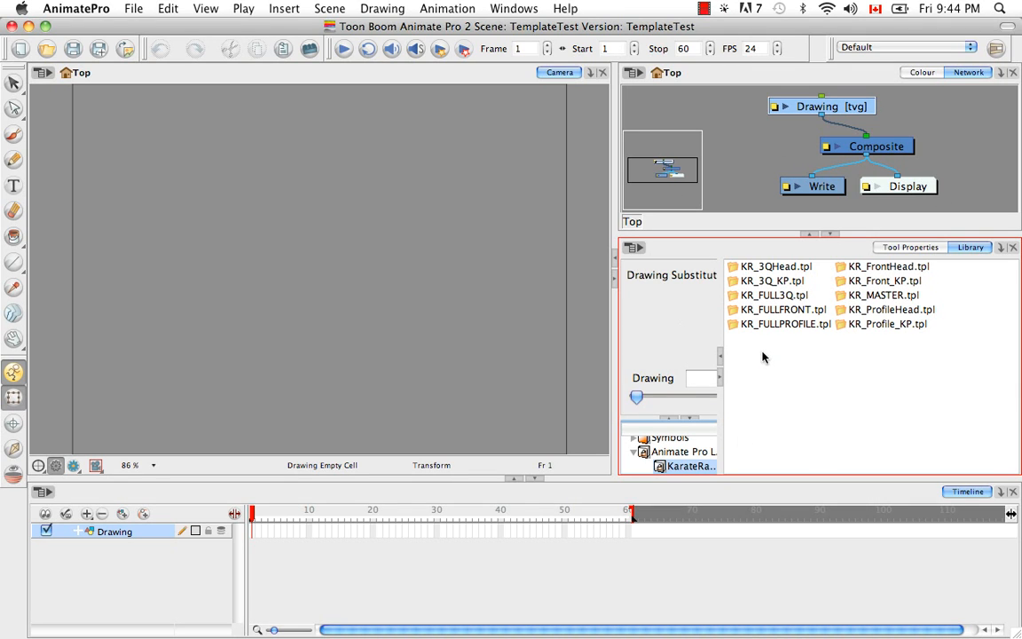
Add the KR_FULLFRONT template to the timeline and place its network module beside the Drawing module, above Composite.
{"action": "left_click", "coordinate": [782, 311]}
{"action": "mouse_move", "coordinate": [757, 325]}
{"action": "left_mouse_down"}
{"action": "mouse_move", "coordinate": [352, 438]}
{"action": "mouse_move", "coordinate": [331, 363]}
{"action": "mouse_move", "coordinate": [203, 470]}
{"action": "mouse_move", "coordinate": [152, 524]}
{"action": "mouse_move", "coordinate": [159, 538]}
{"action": "left_mouse_up"}
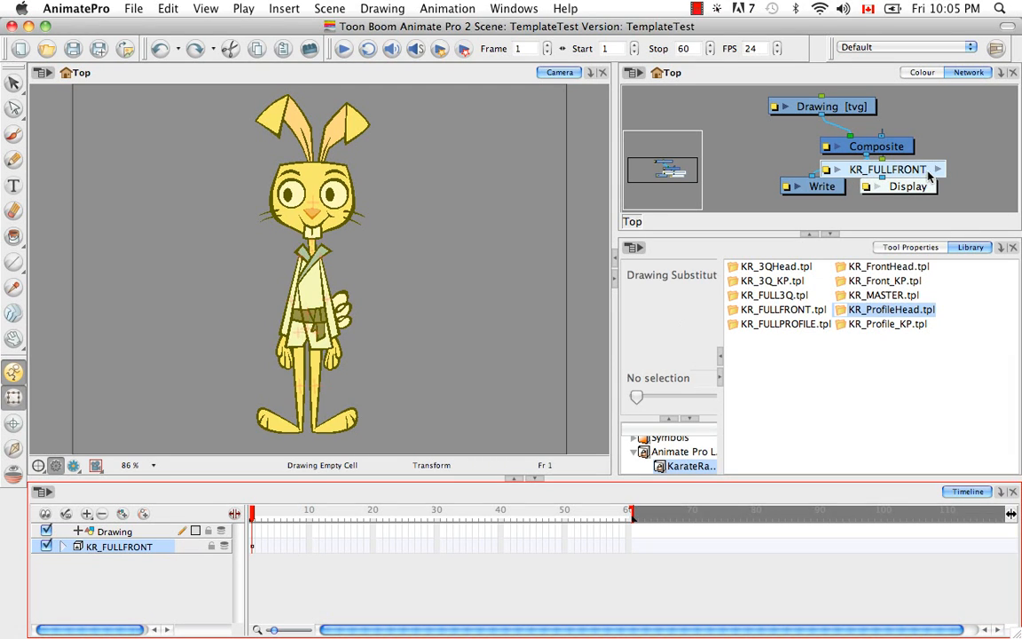
{"action": "mouse_move", "coordinate": [912, 173]}
{"action": "left_mouse_down"}
{"action": "mouse_move", "coordinate": [928, 164]}
{"action": "mouse_move", "coordinate": [954, 115]}
{"action": "mouse_move", "coordinate": [977, 111]}
{"action": "left_mouse_up"}
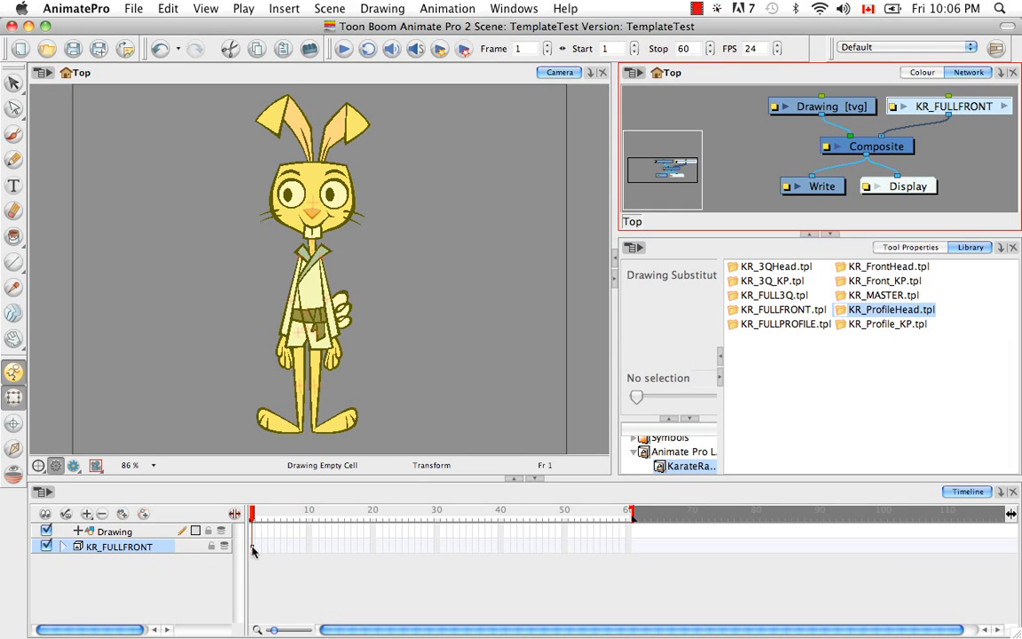
Extend the KR_FULLFRONT character's exposure to frame 40.
{"action": "left_click", "coordinate": [499, 547]}
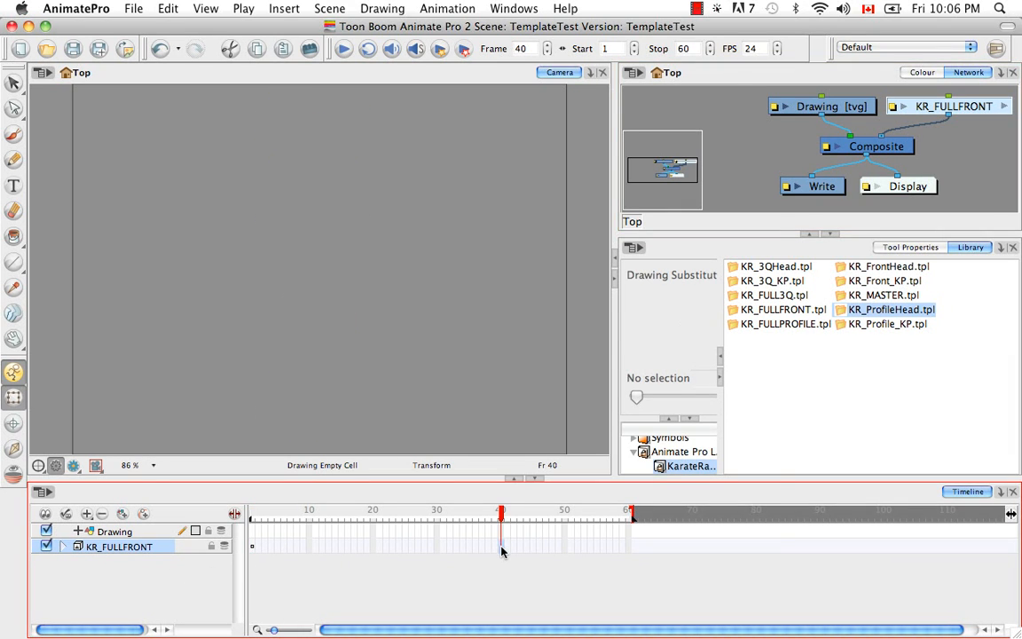
{"action": "right_click", "coordinate": [499, 547]}
{"action": "mouse_move", "coordinate": [505, 535]}
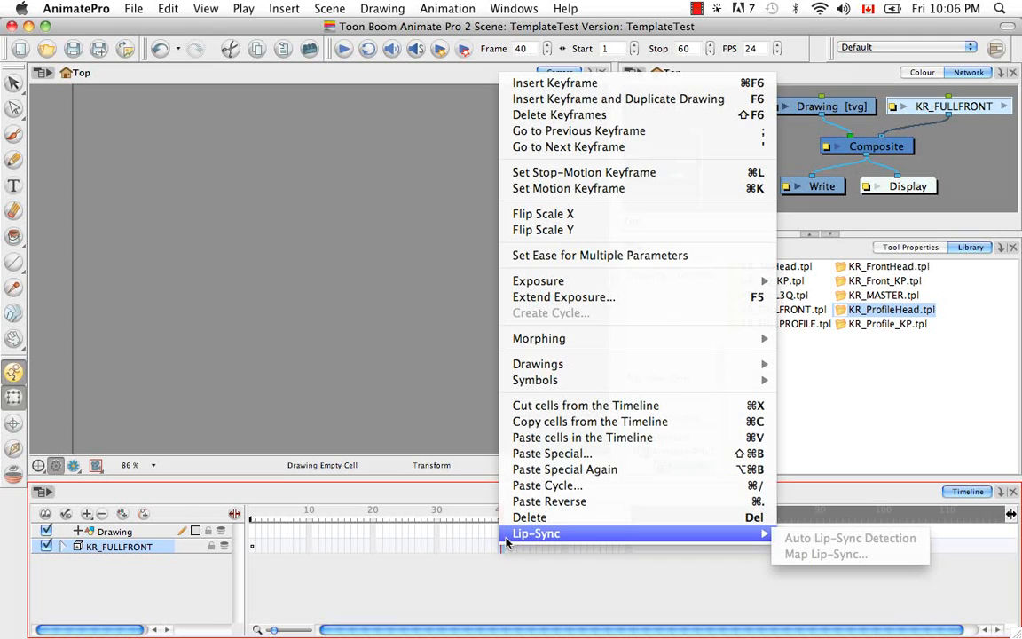
{"action": "left_click", "coordinate": [524, 299]}
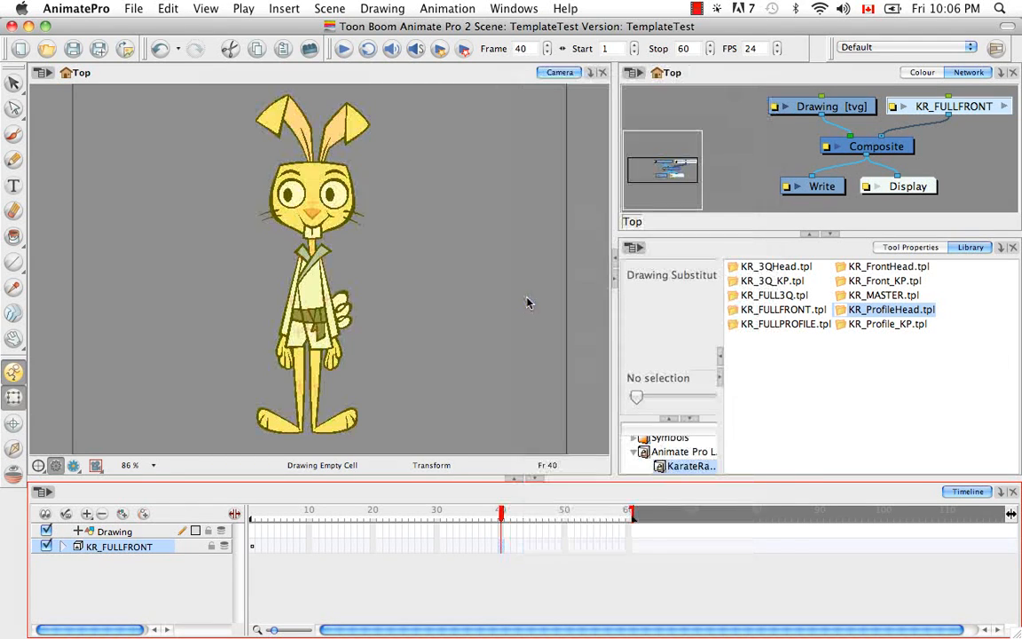
Expand the KR_FULLFRONT group and apply the KR_3Q_KP.tpl pose to MASTER-PEG at frame 20.
{"action": "left_click", "coordinate": [64, 547]}
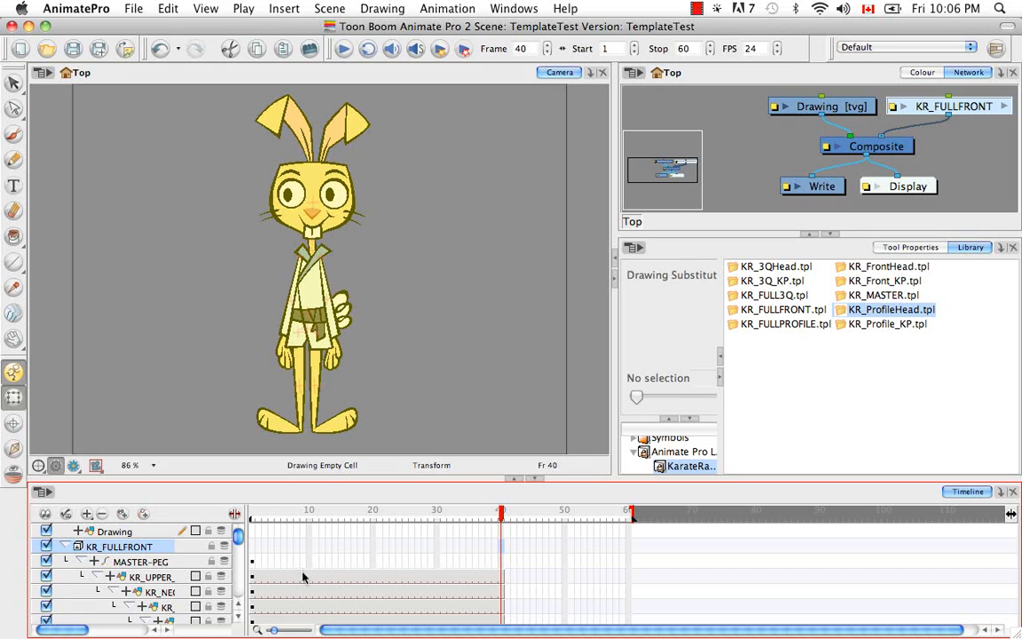
{"action": "left_click_drag", "start_coordinate": [503, 516], "coordinate": [372, 516]}
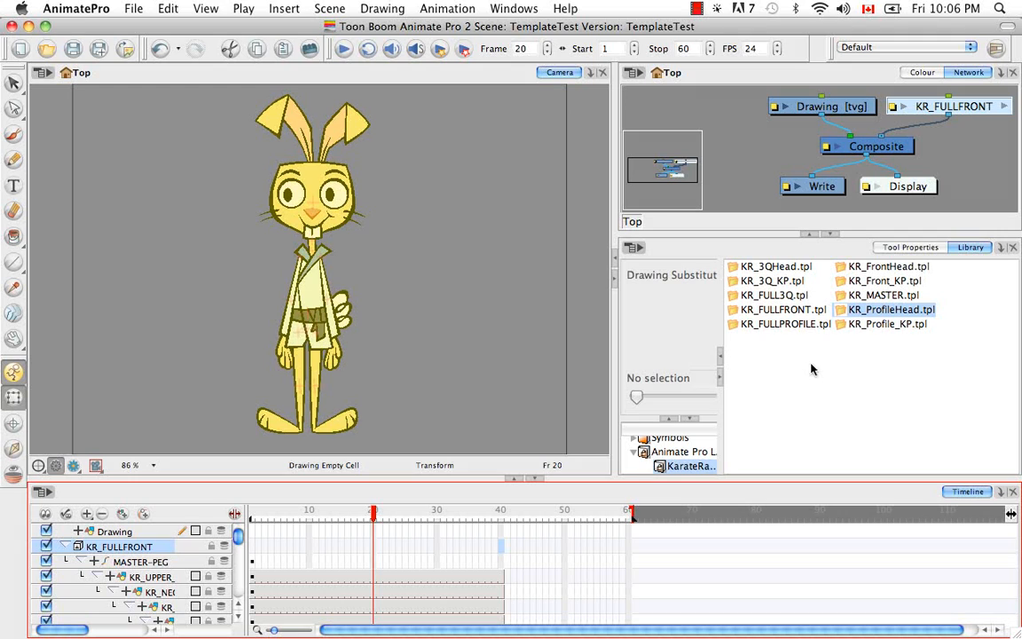
{"action": "left_click", "coordinate": [756, 282]}
{"action": "left_click_drag", "start_coordinate": [753, 293], "coordinate": [378, 579]}
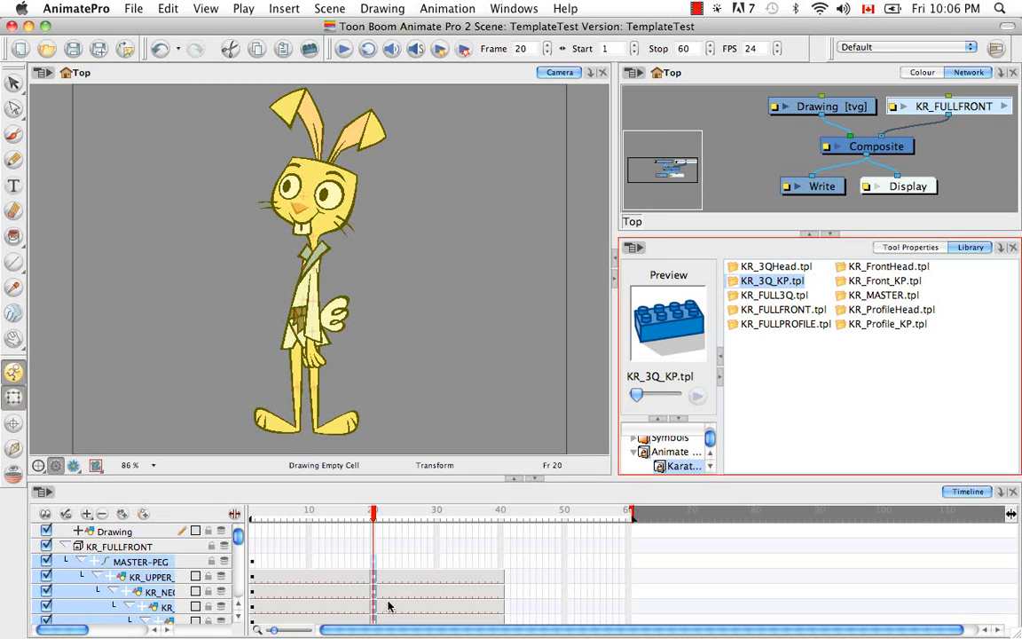
{"action": "left_click_drag", "start_coordinate": [328, 514], "coordinate": [373, 514]}
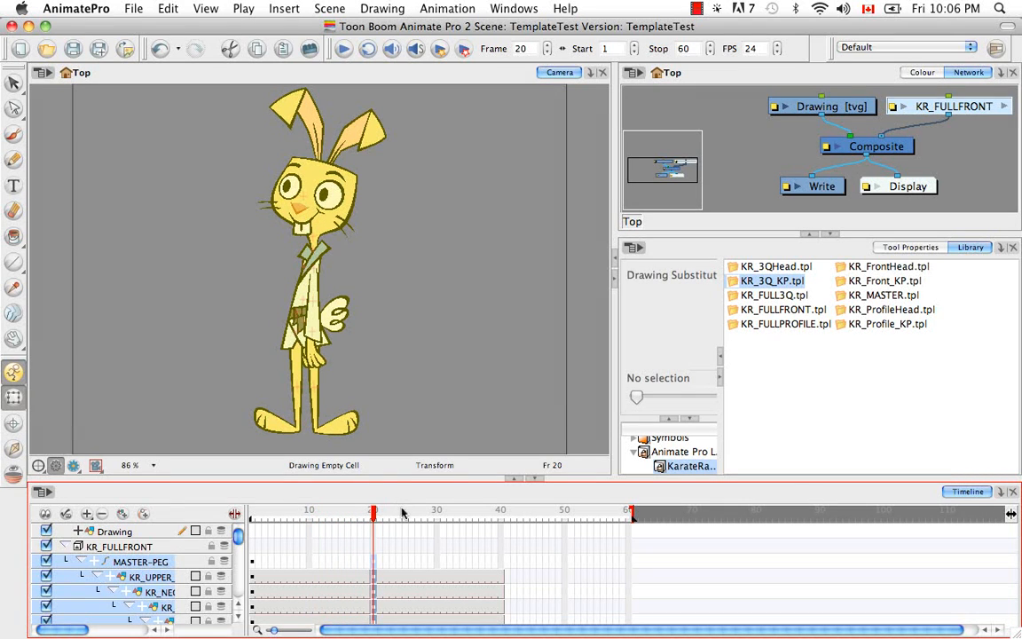
Apply the KR_ProfileHead.tpl pose to the rabbit's head peg layer at frame 30.
{"action": "left_click_drag", "start_coordinate": [374, 519], "coordinate": [436, 521]}
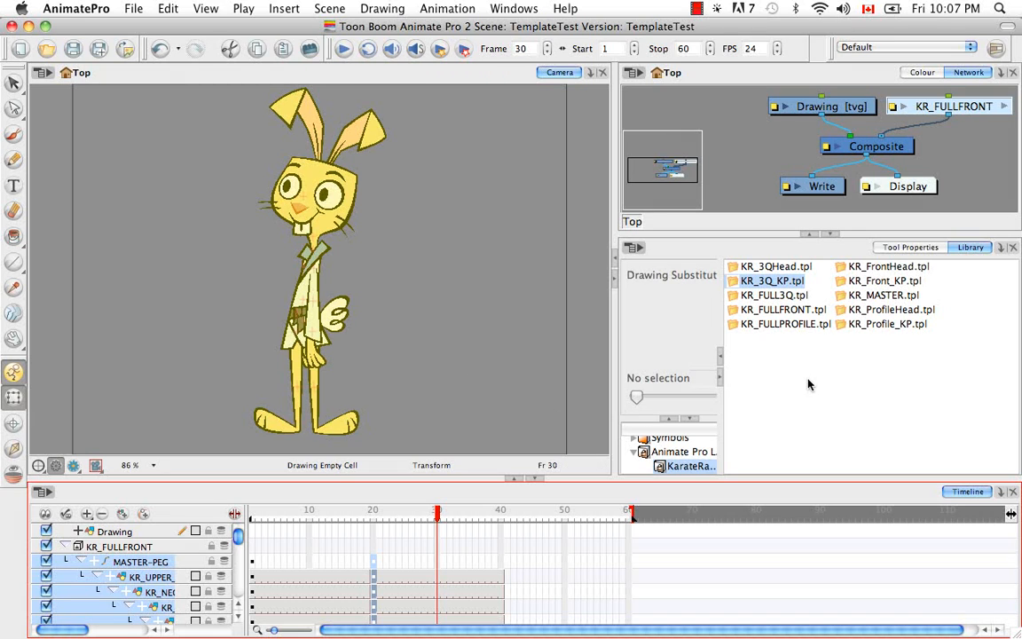
{"action": "left_click", "coordinate": [874, 309]}
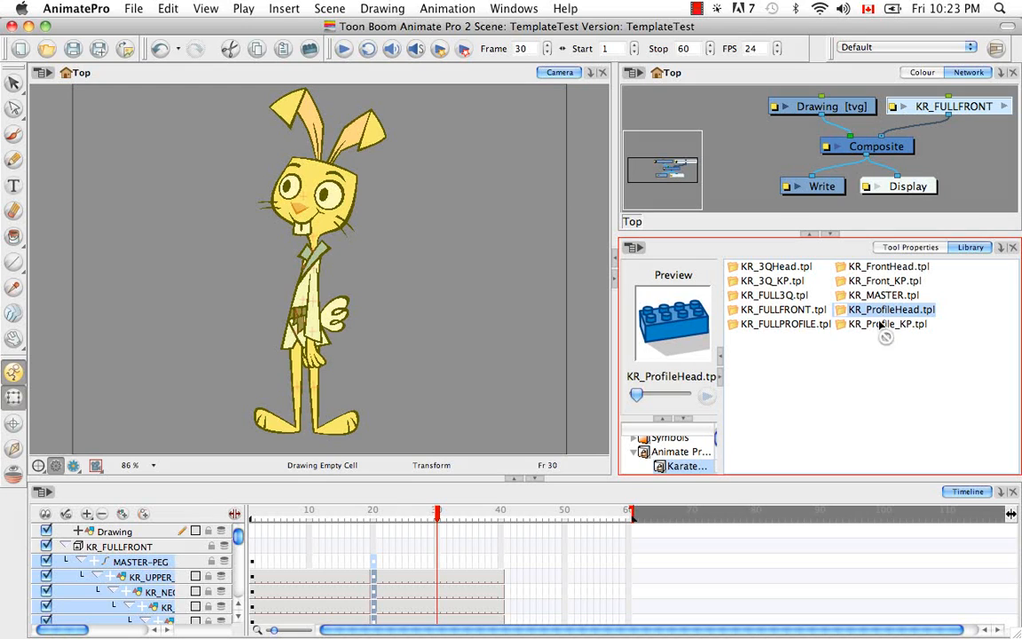
{"action": "left_click_drag", "start_coordinate": [881, 328], "coordinate": [438, 607]}
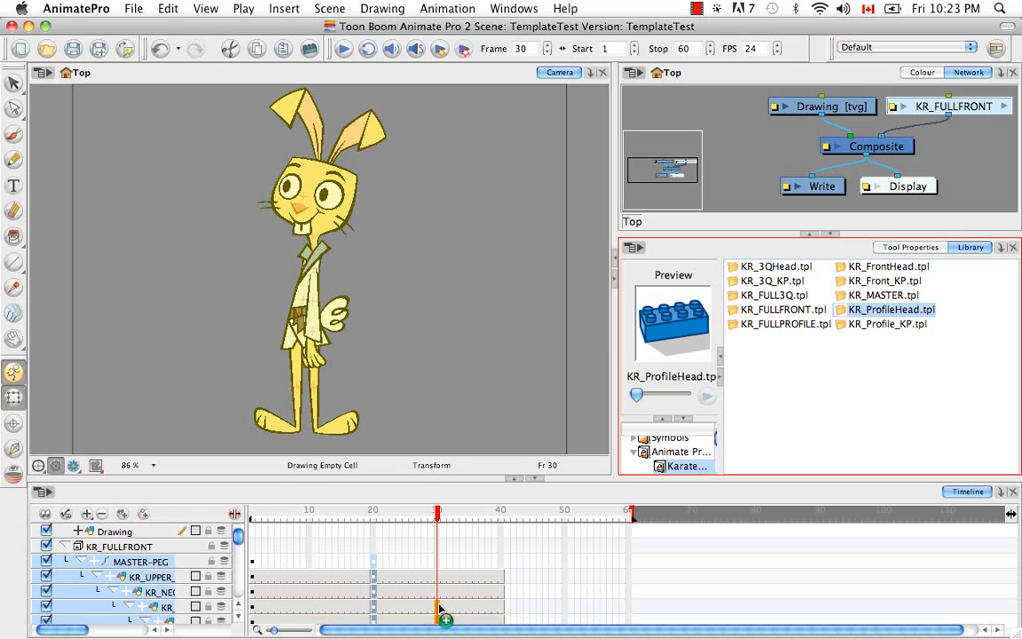
{"action": "left_click_drag", "start_coordinate": [437, 607], "coordinate": [438, 607]}
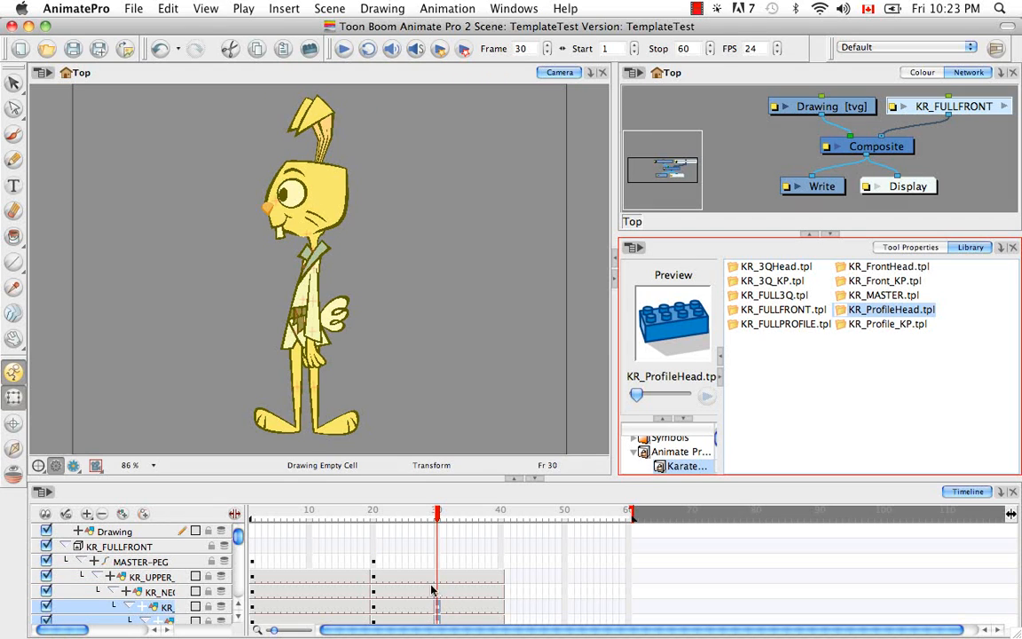
Move the rabbit's whole head slightly right over the neck at frame 30 using the KR_HEAD-PEG layer, and select the hand drawing.
{"action": "scroll", "coordinate": [80, 625], "scroll_direction": "right", "scroll_amount": 5}
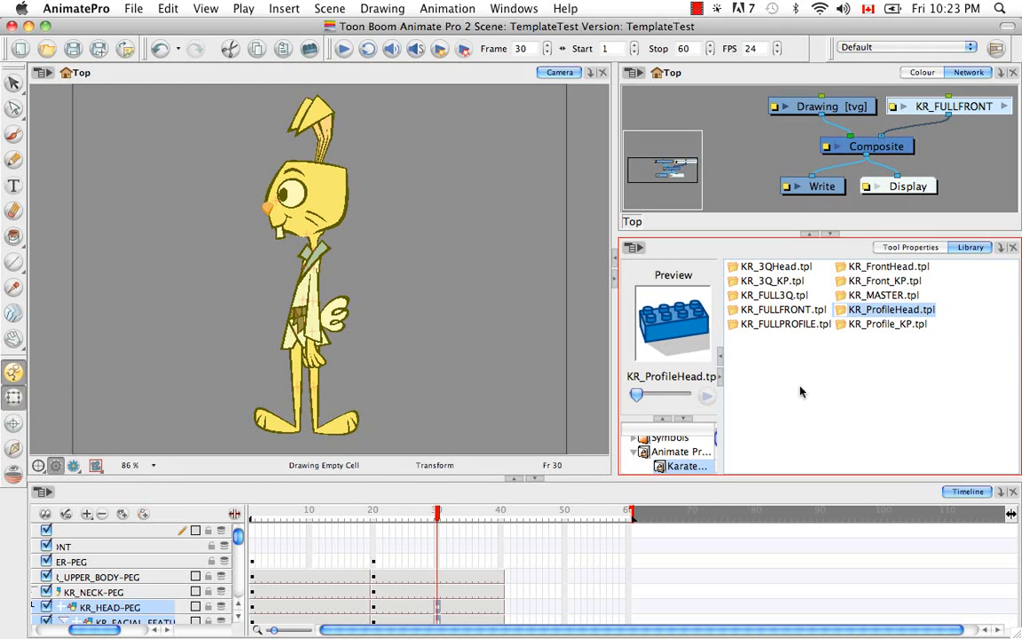
{"action": "left_click_drag", "start_coordinate": [105, 632], "coordinate": [66, 630]}
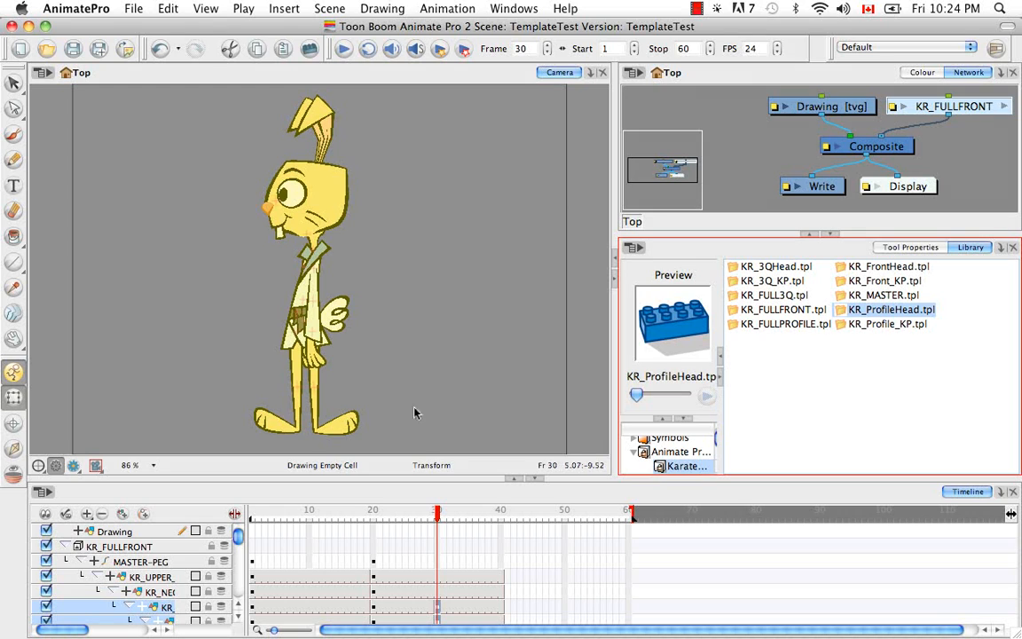
{"action": "left_click", "coordinate": [325, 206]}
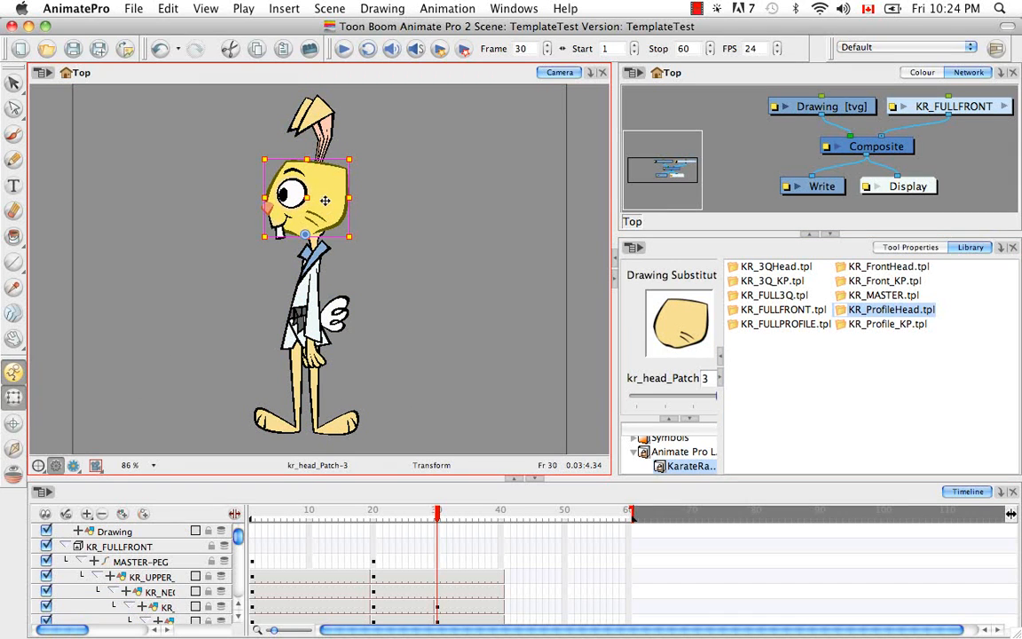
{"action": "left_click", "coordinate": [168, 607]}
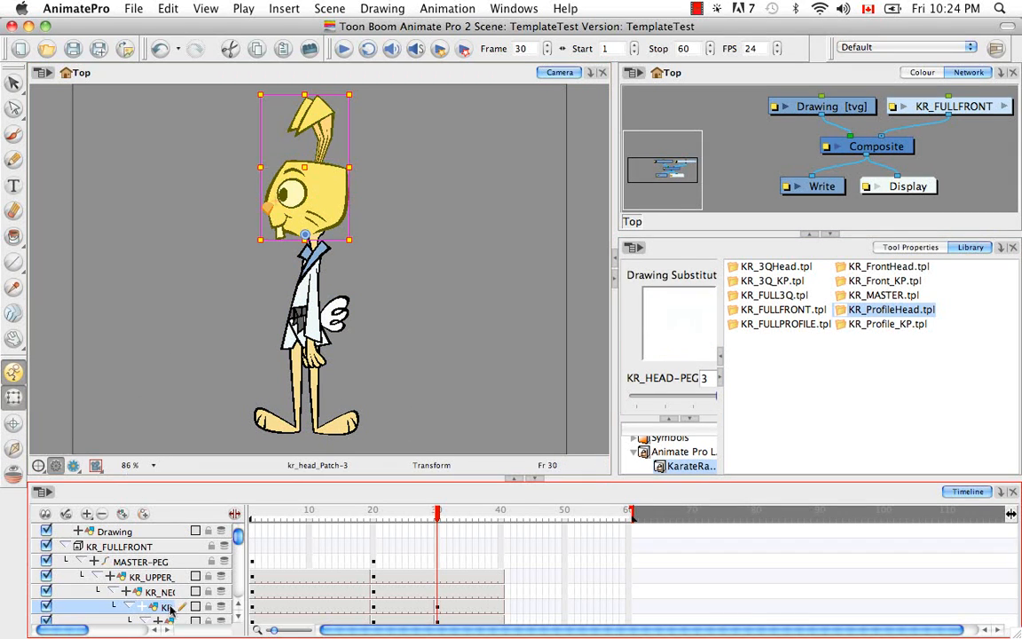
{"action": "left_click_drag", "start_coordinate": [323, 210], "coordinate": [329, 210]}
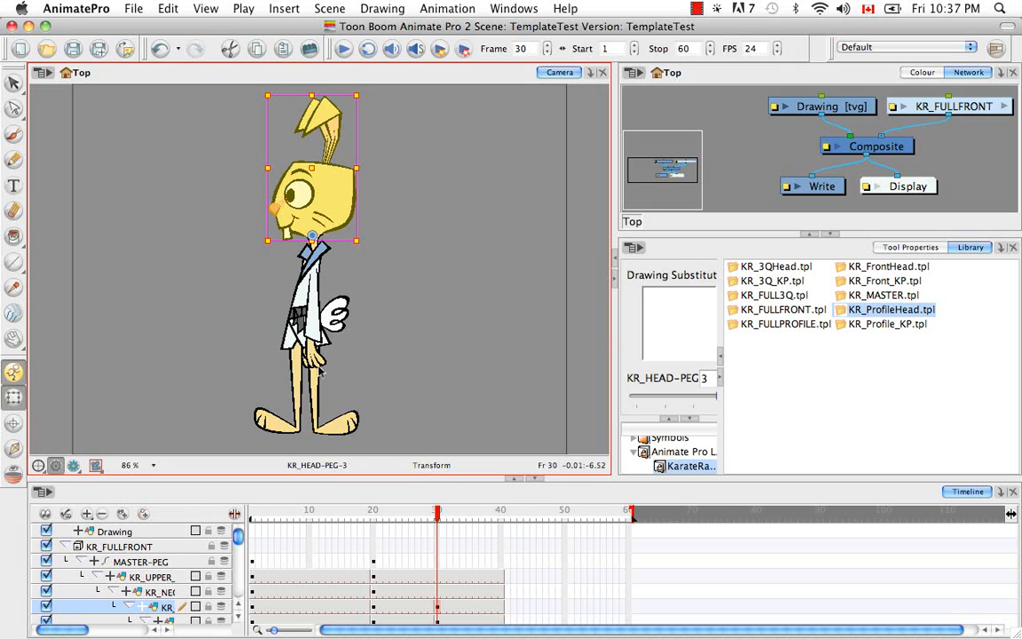
{"action": "left_click", "coordinate": [282, 325]}
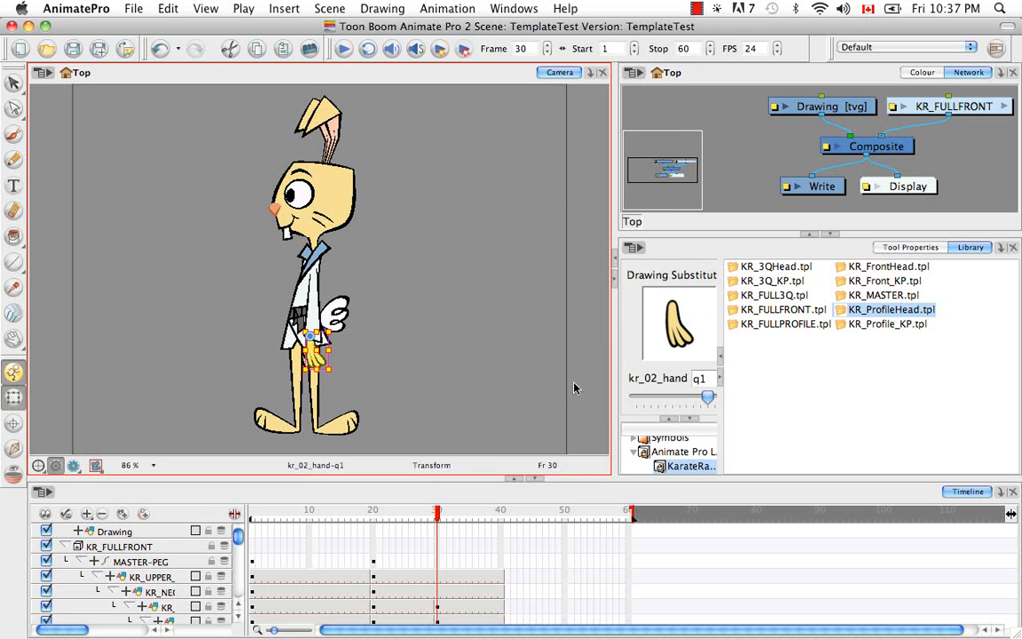